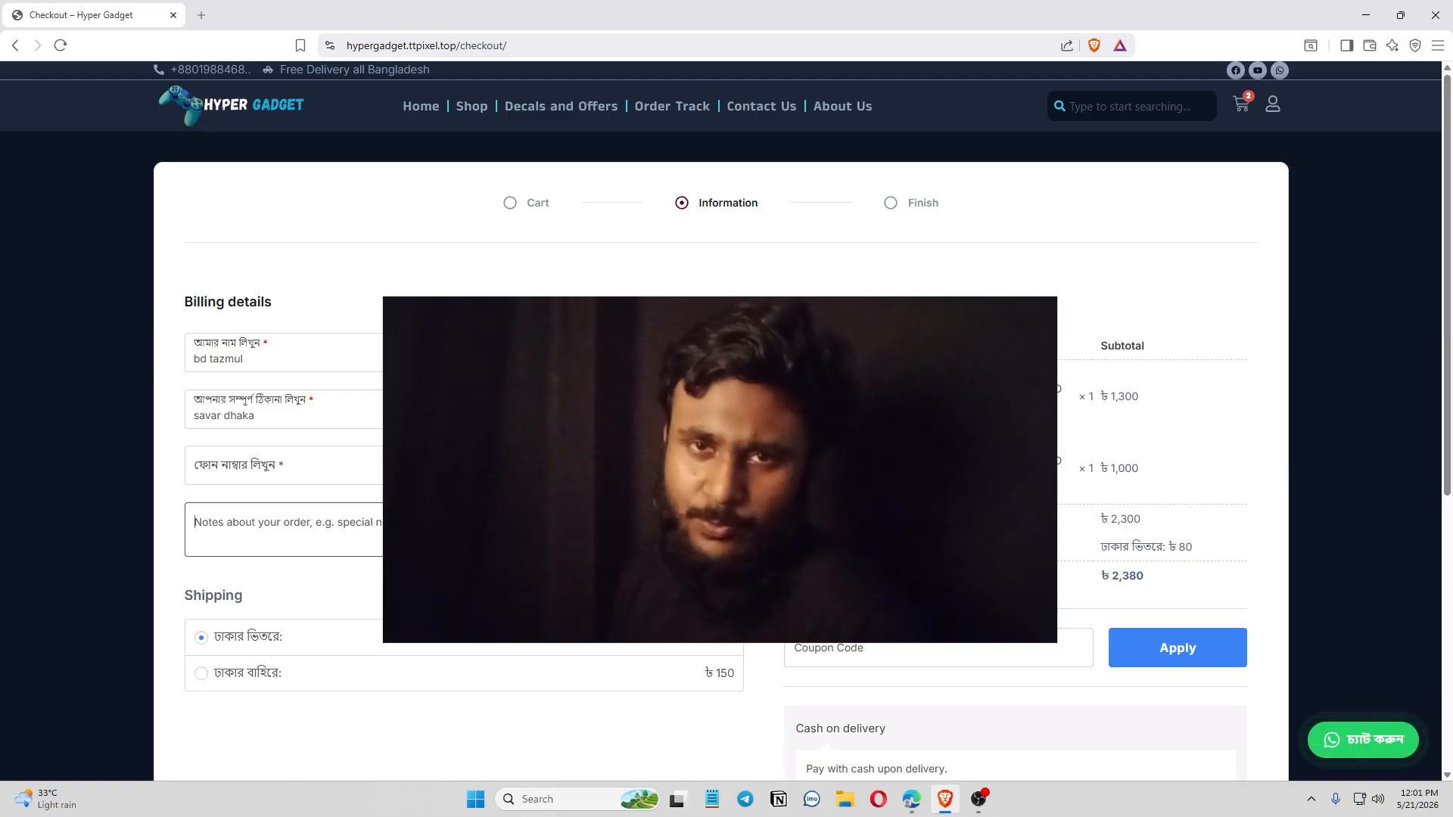
Enter the customer's phone number and scroll down to the ৳2,380 total and Place Order button.
left_click(379, 465)
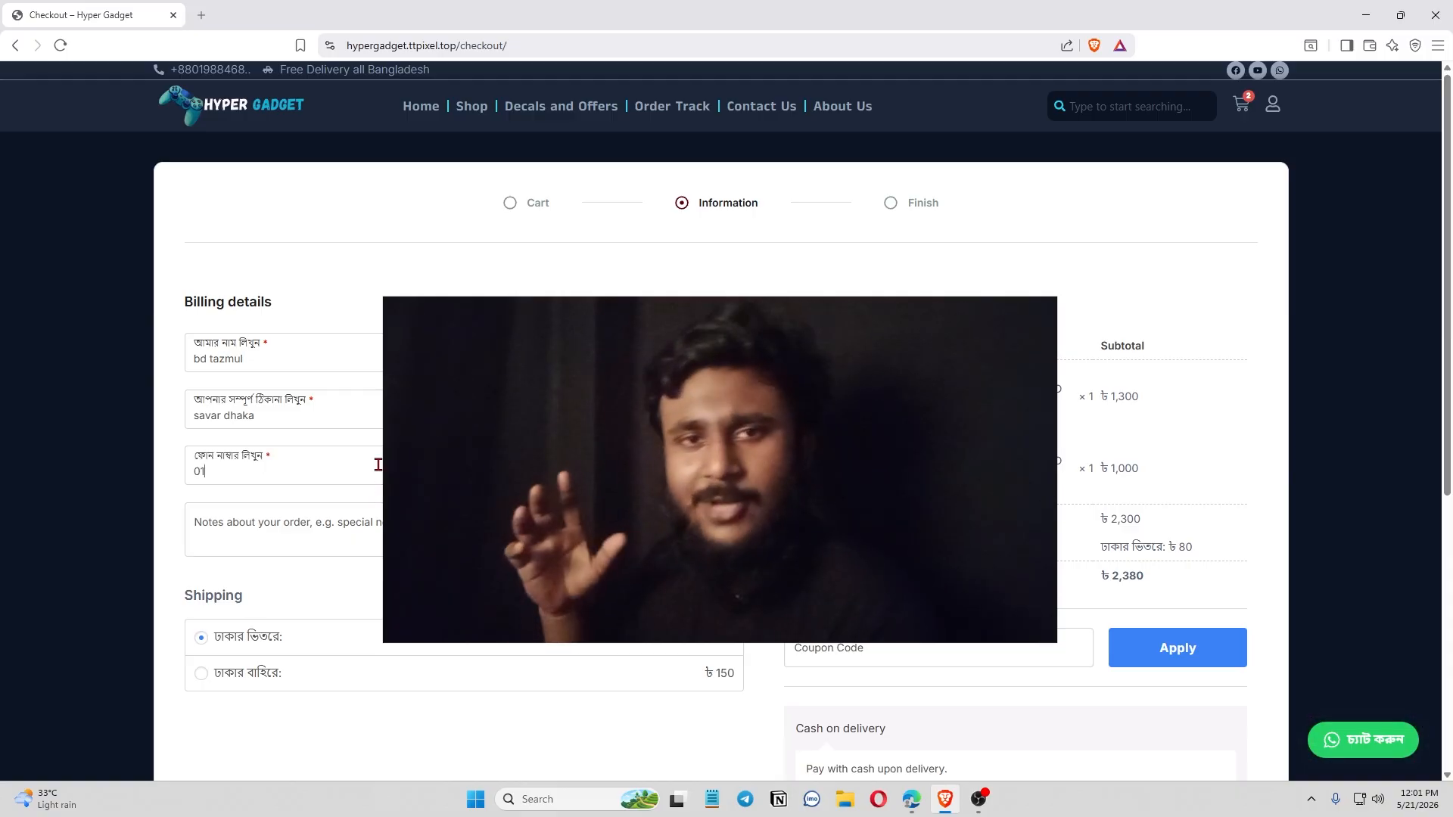
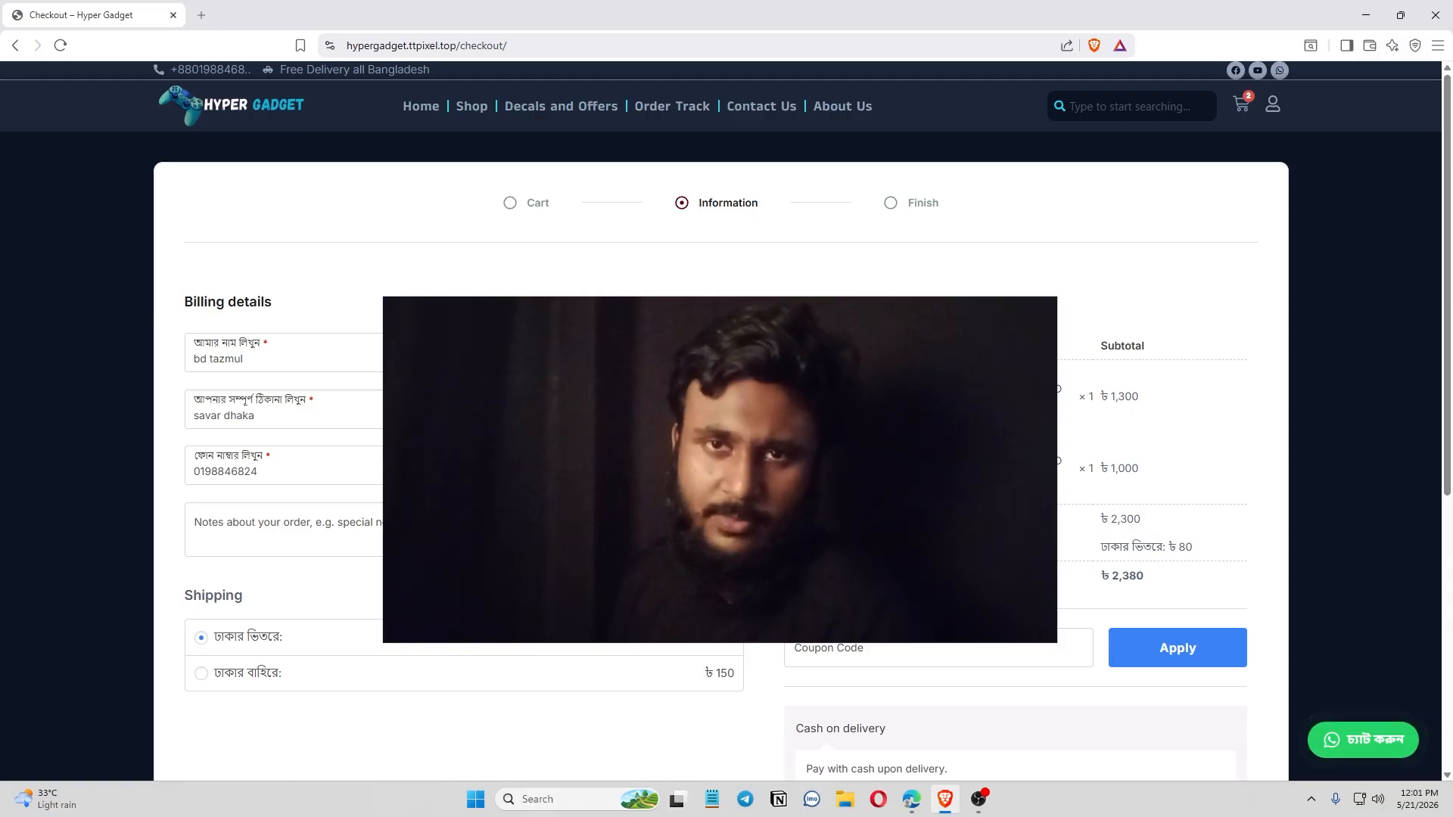
scroll(1113, 523, "down", 2)
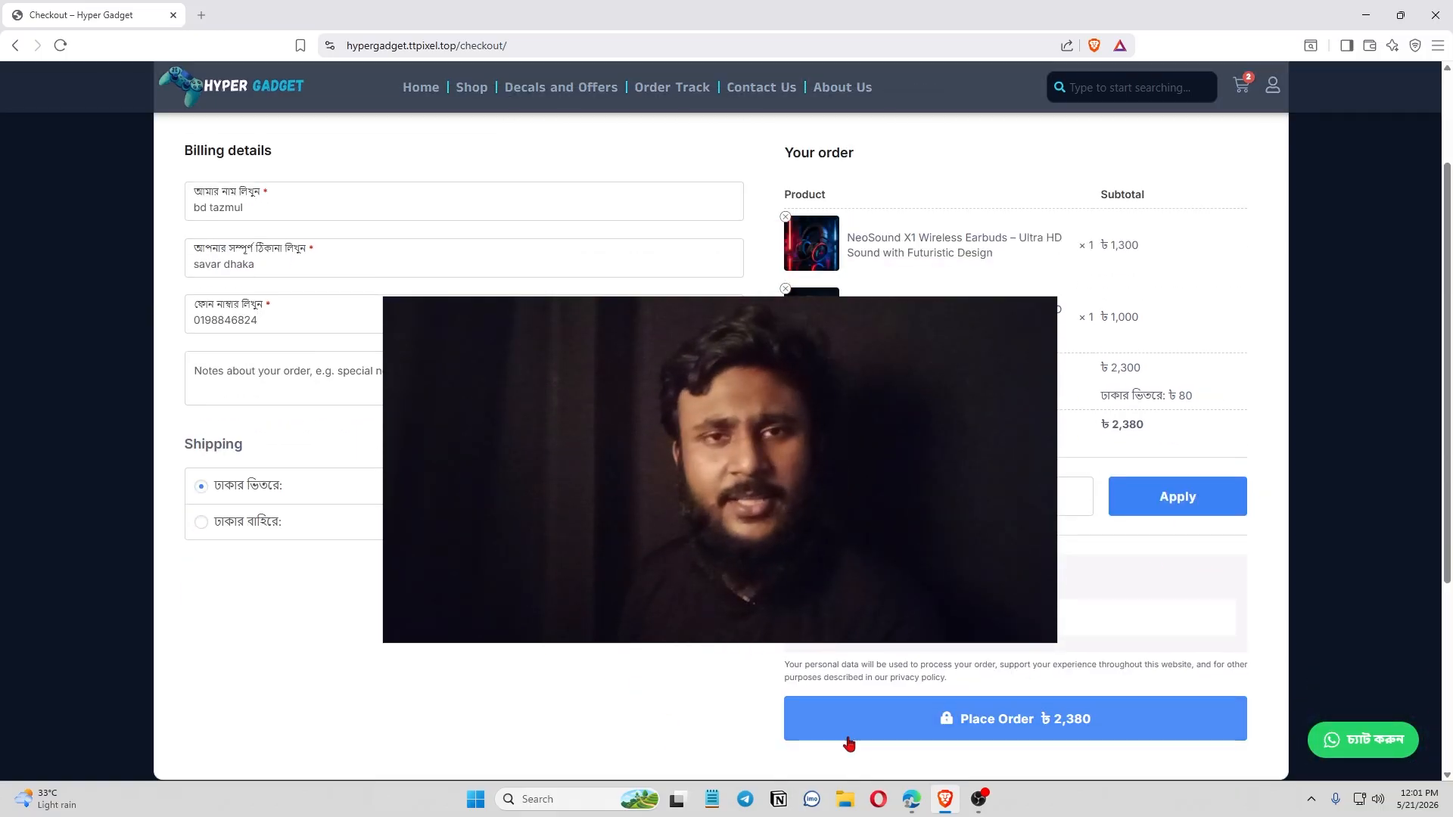
mouse_move(911, 800)
left_click(898, 732)
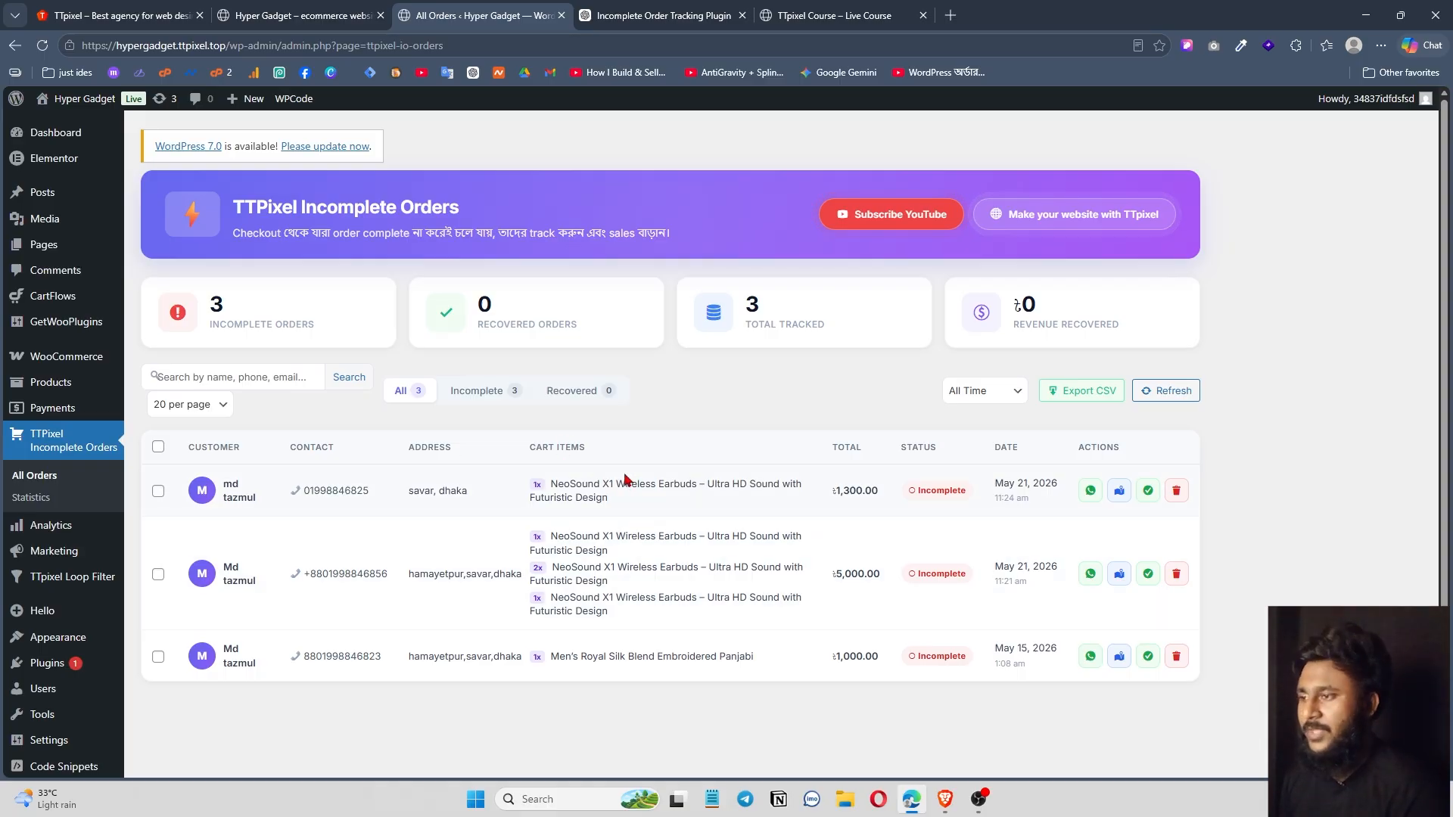
Review the first order's ৳1,300 total and status, then message its customer on WhatsApp.
double_click(537, 567)
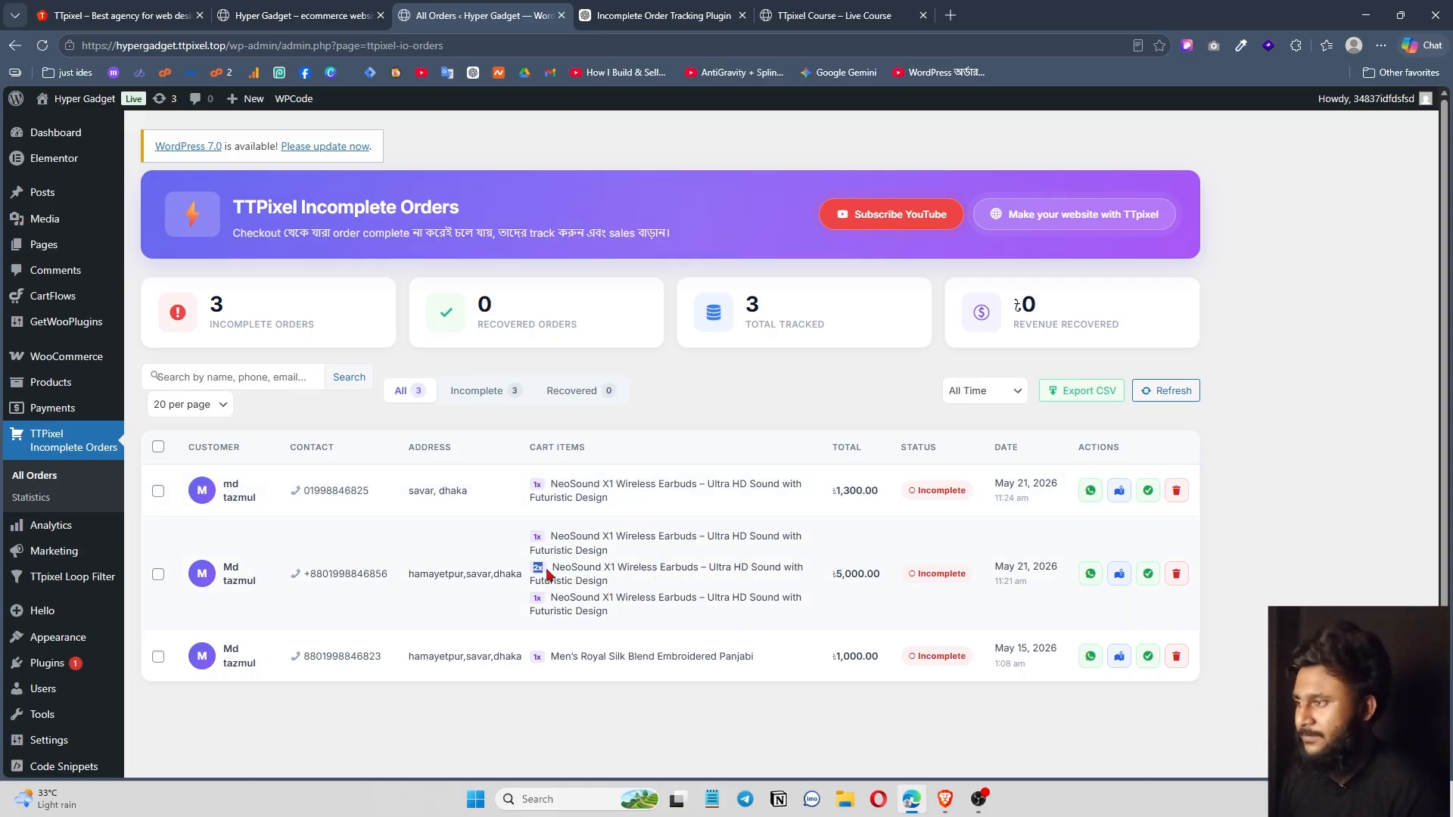
left_click_drag(833, 490, 1056, 601)
left_click(892, 525)
left_click(985, 704)
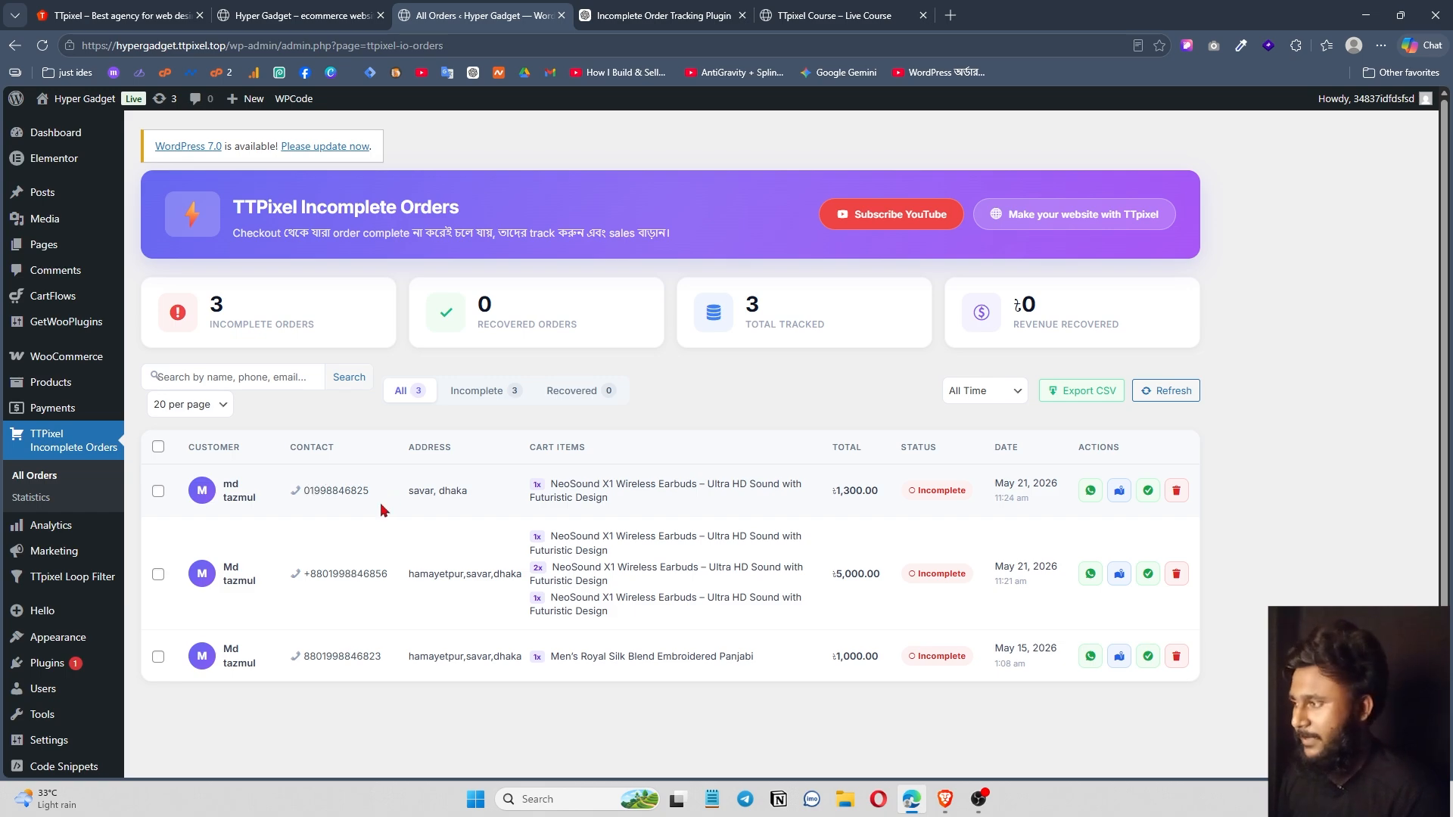
left_click(1090, 492)
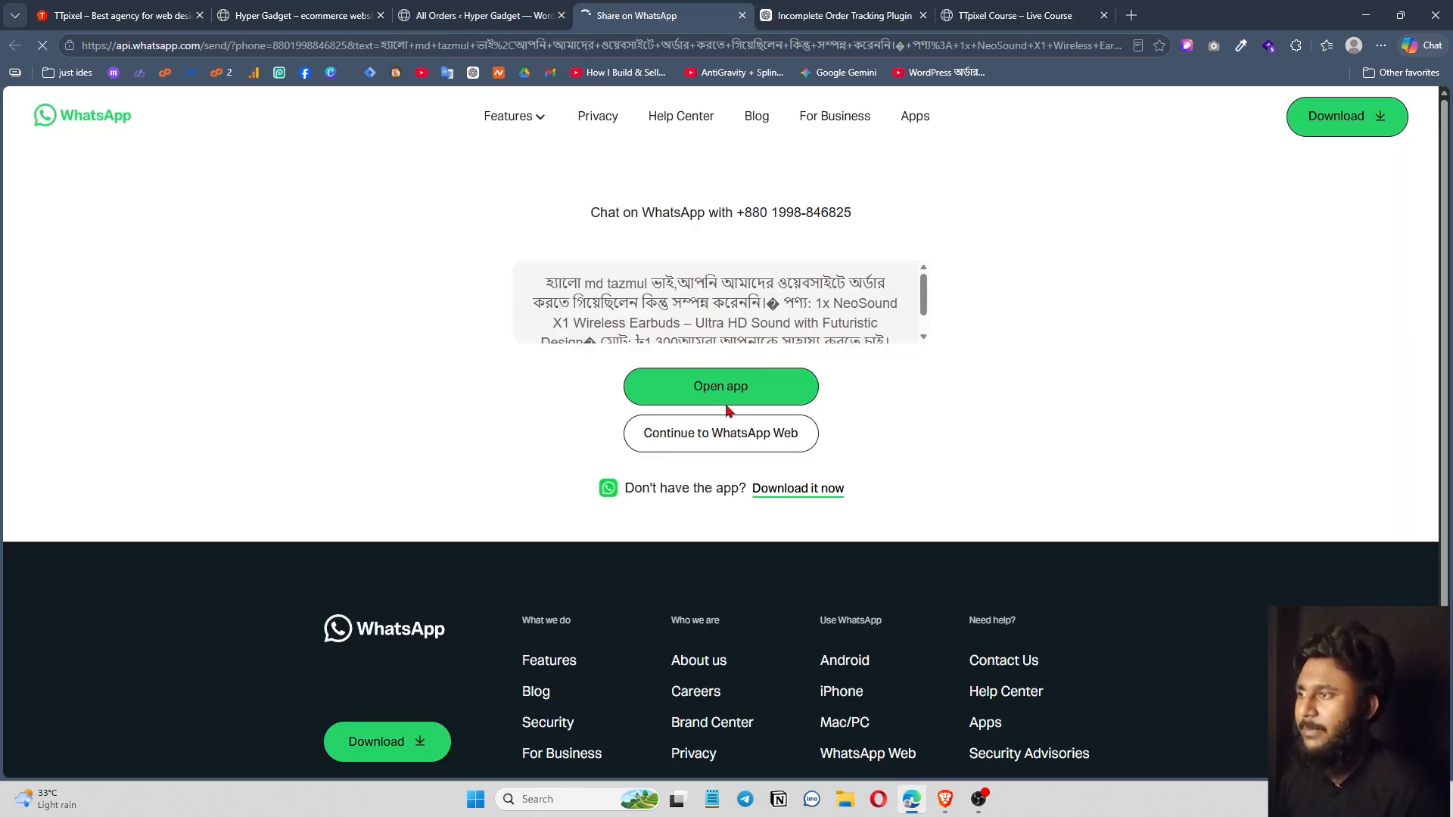
Read through the prefilled NeoSound earbuds recovery message, then return to the incomplete orders dashboard.
scroll(719, 318, "down", 3)
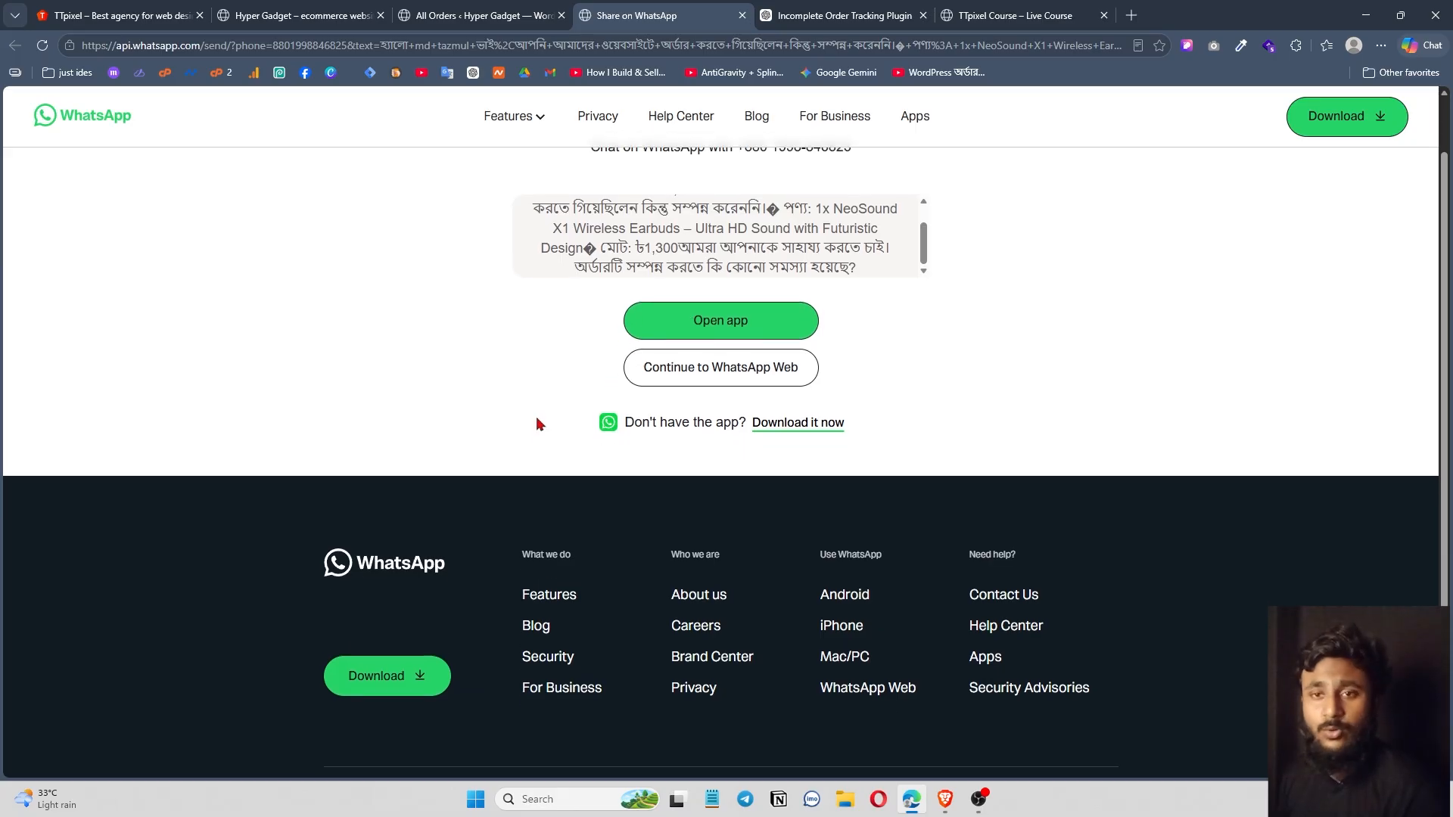
scroll(557, 418, "up", 1)
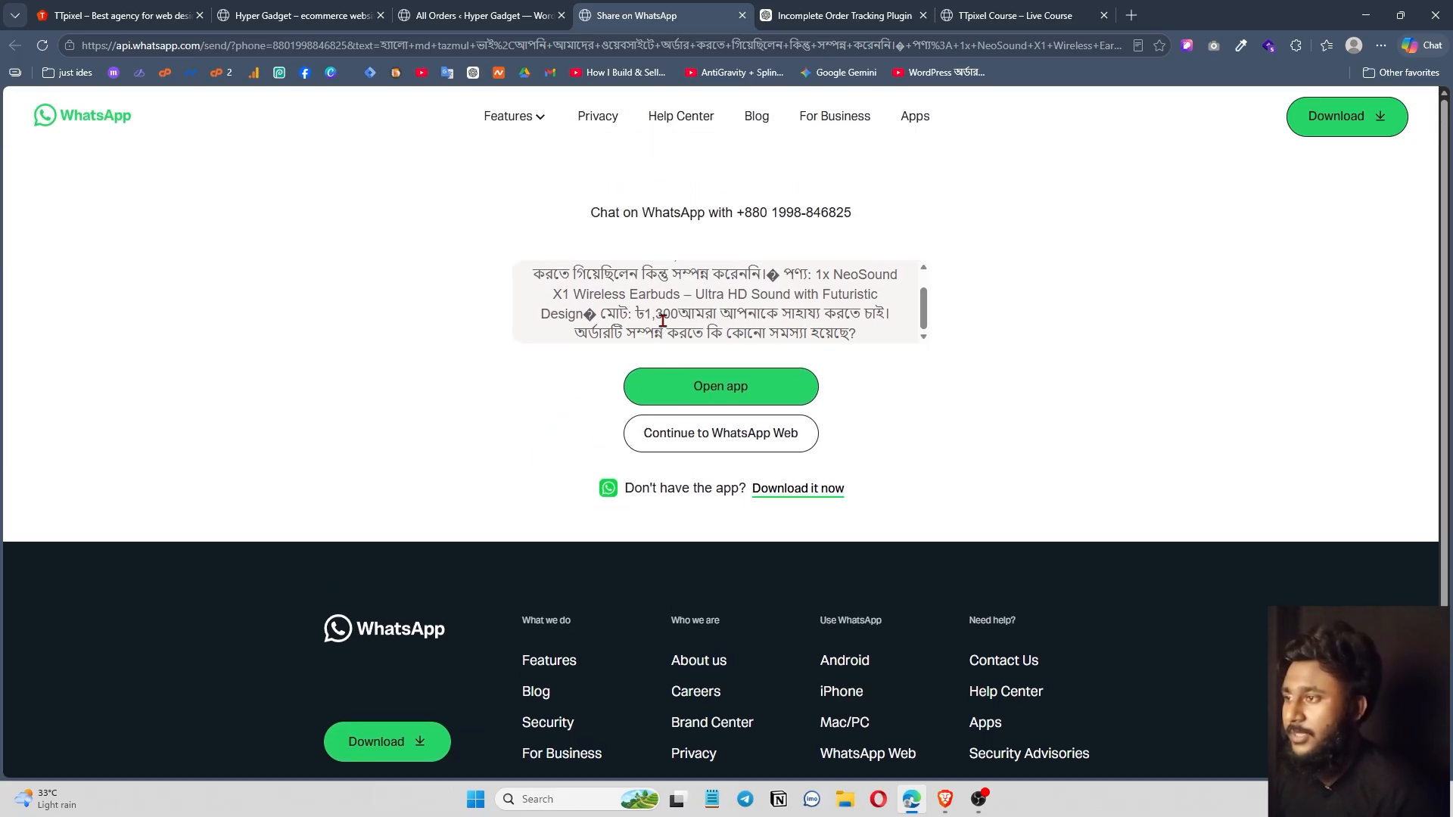
scroll(592, 319, "up", 1)
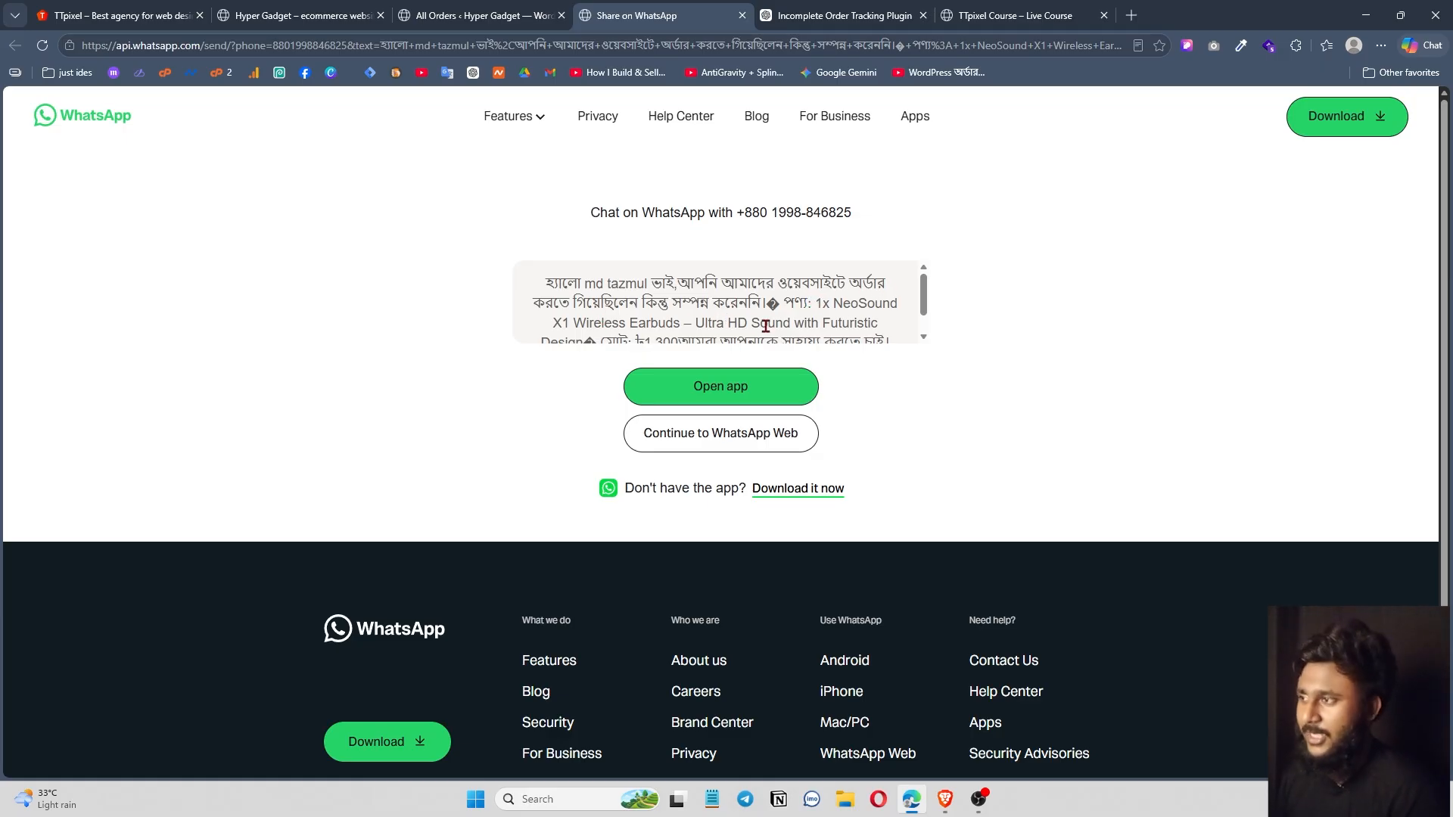
scroll(715, 313, "down", 1)
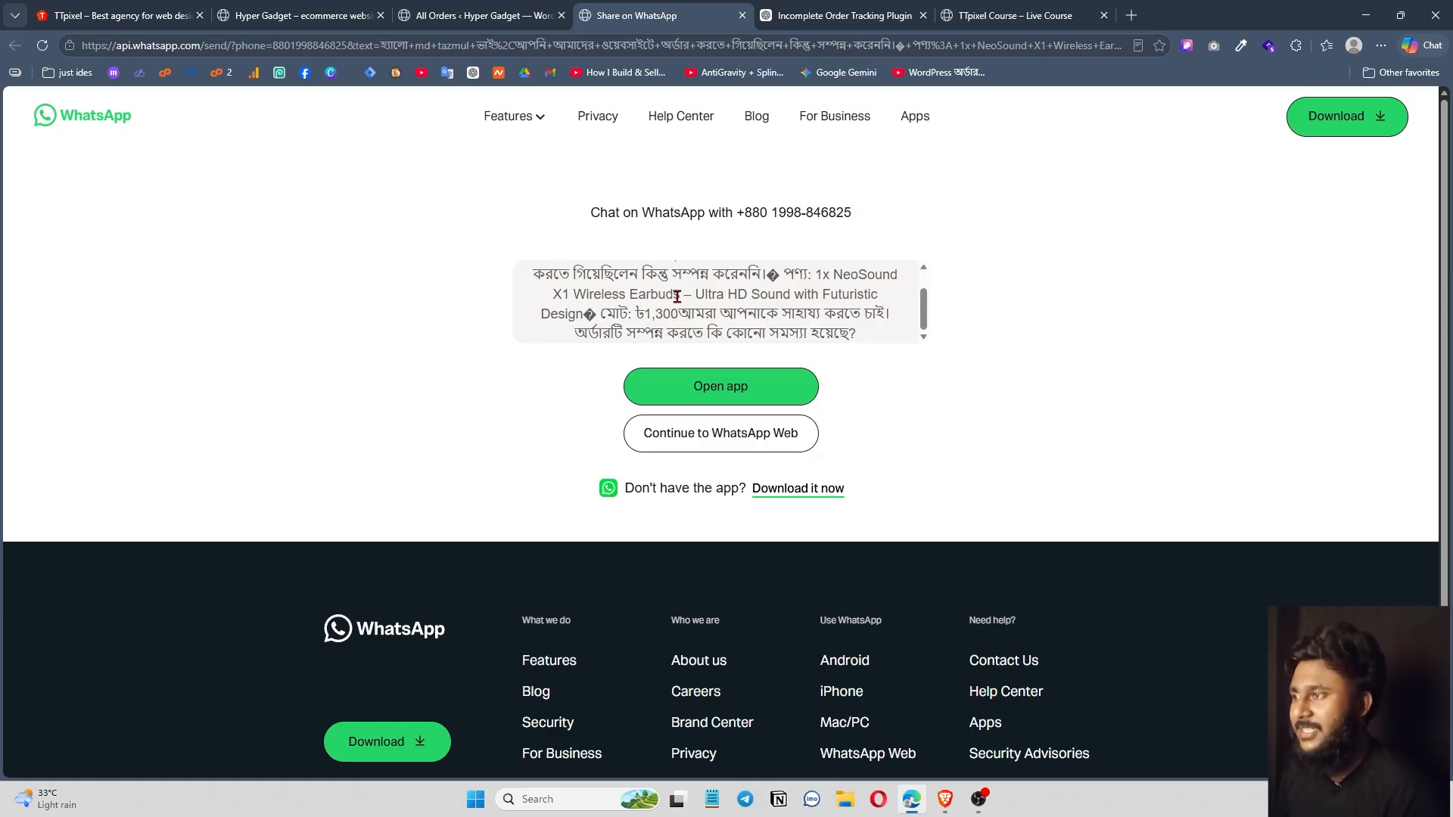
left_click_drag(815, 274, 878, 266)
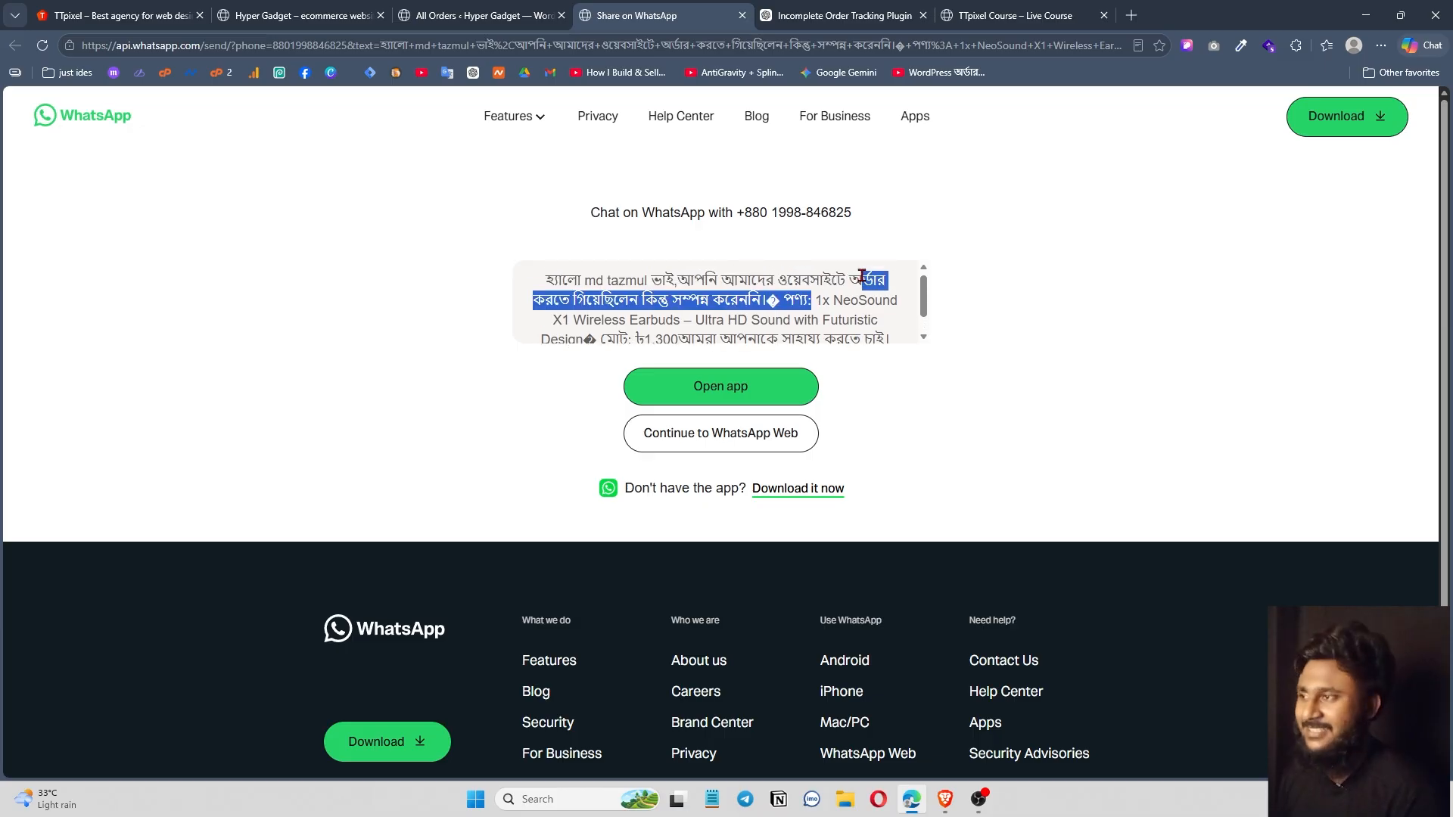
left_click(629, 312)
scroll(630, 312, "down", 1)
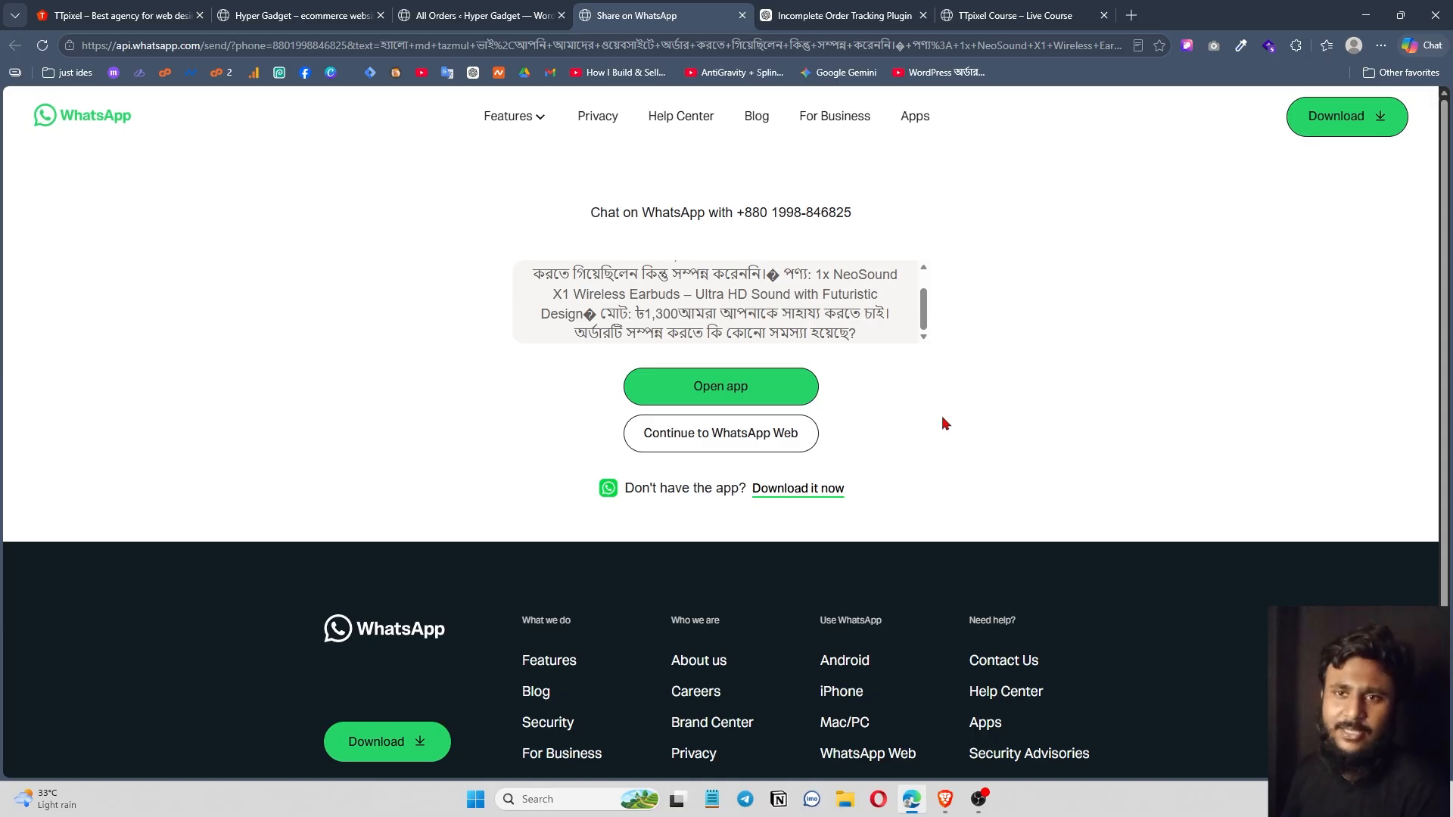
key("ctrl+shift+Tab")
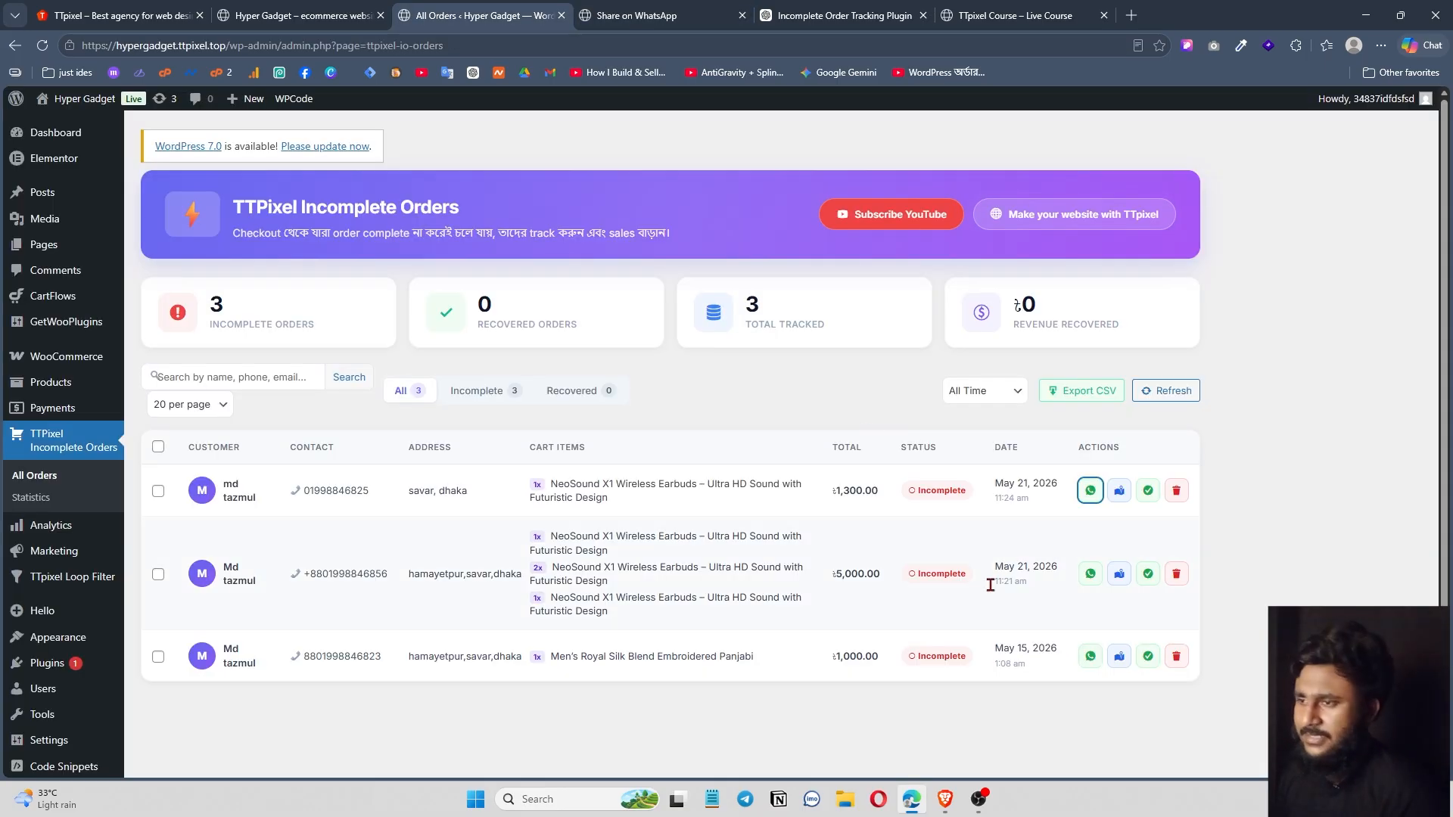
Show the first customer's address on Google Maps, then go back to the incomplete orders dashboard.
left_click(1130, 497)
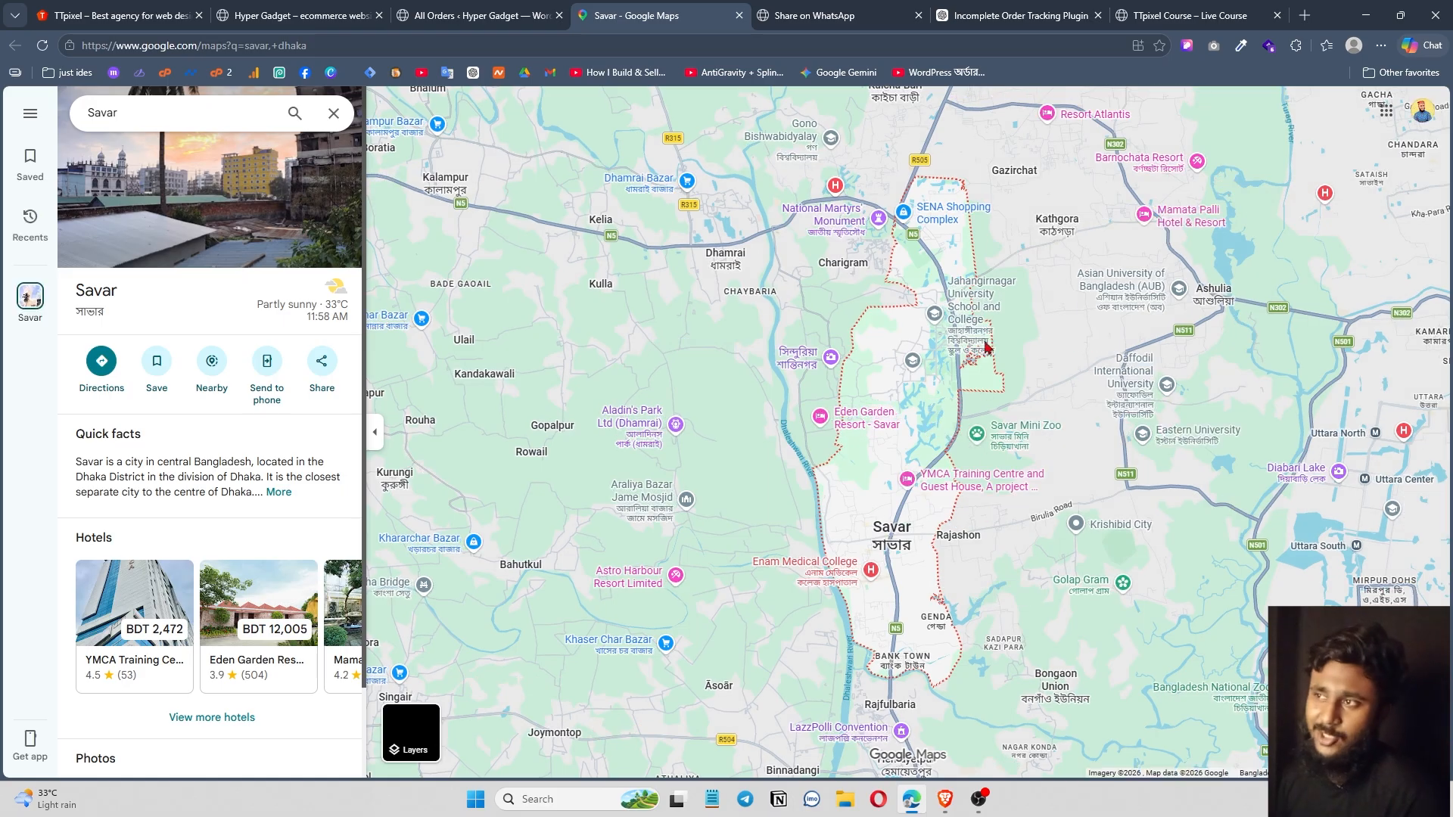
key("ctrl+shift+Tab")
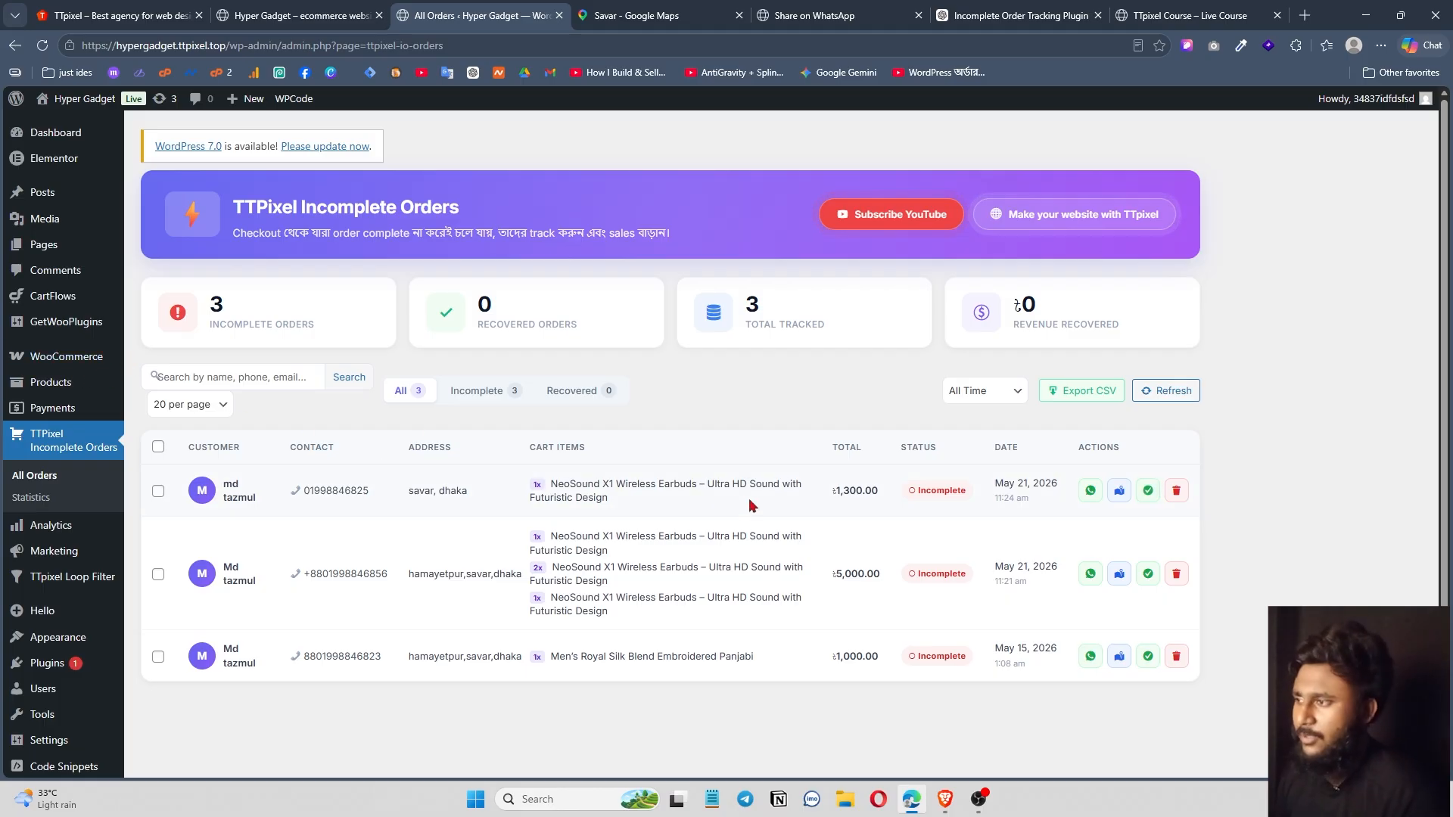
Open the WooCommerce orders list in a new tab.
mouse_move(84, 360)
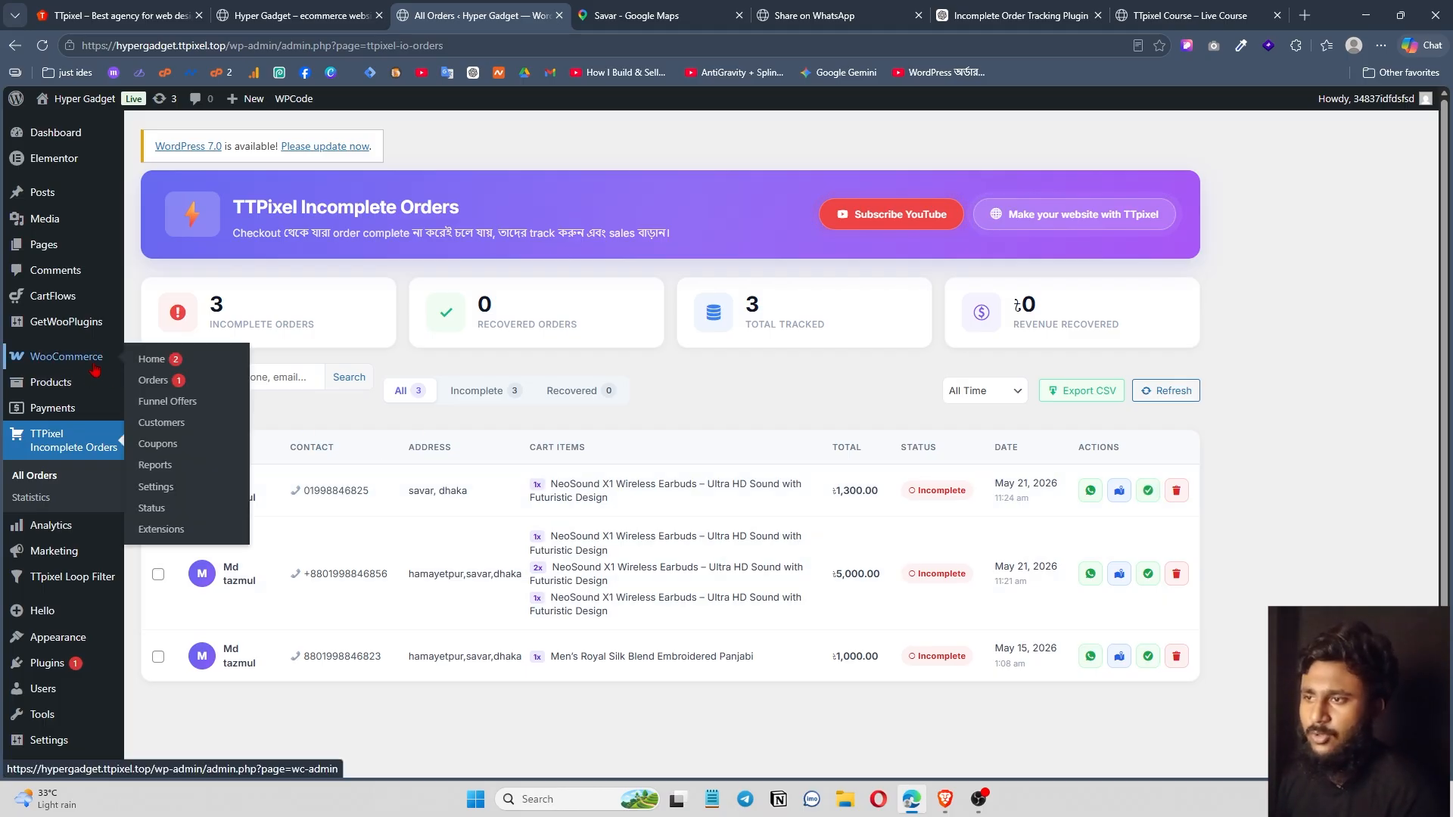
right_click(183, 381)
left_click(274, 399)
left_click(738, 15)
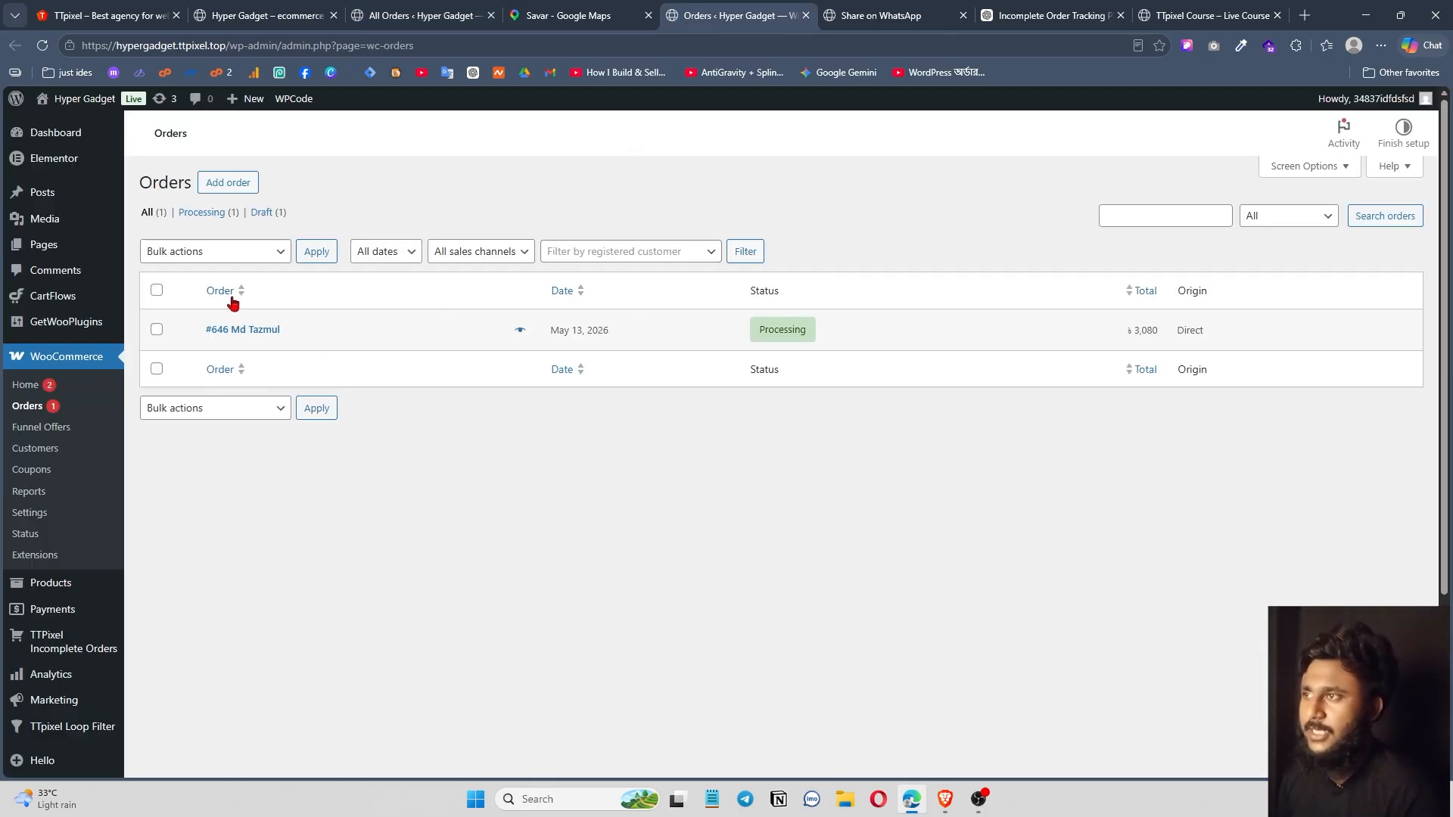
Convert the first ৳1,300 incomplete checkout into a real order.
left_click(437, 17)
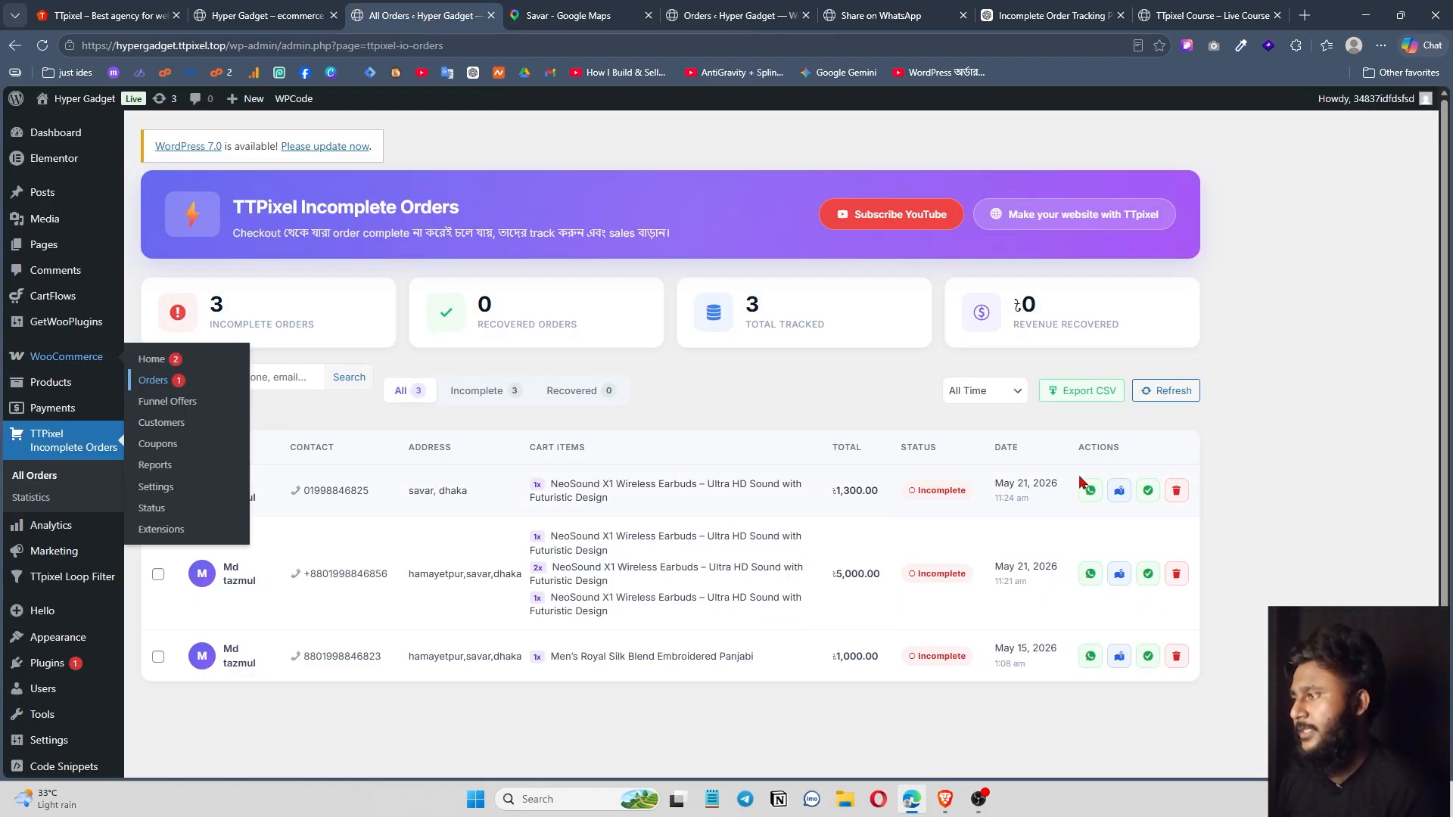
left_click(1148, 494)
key("Return")
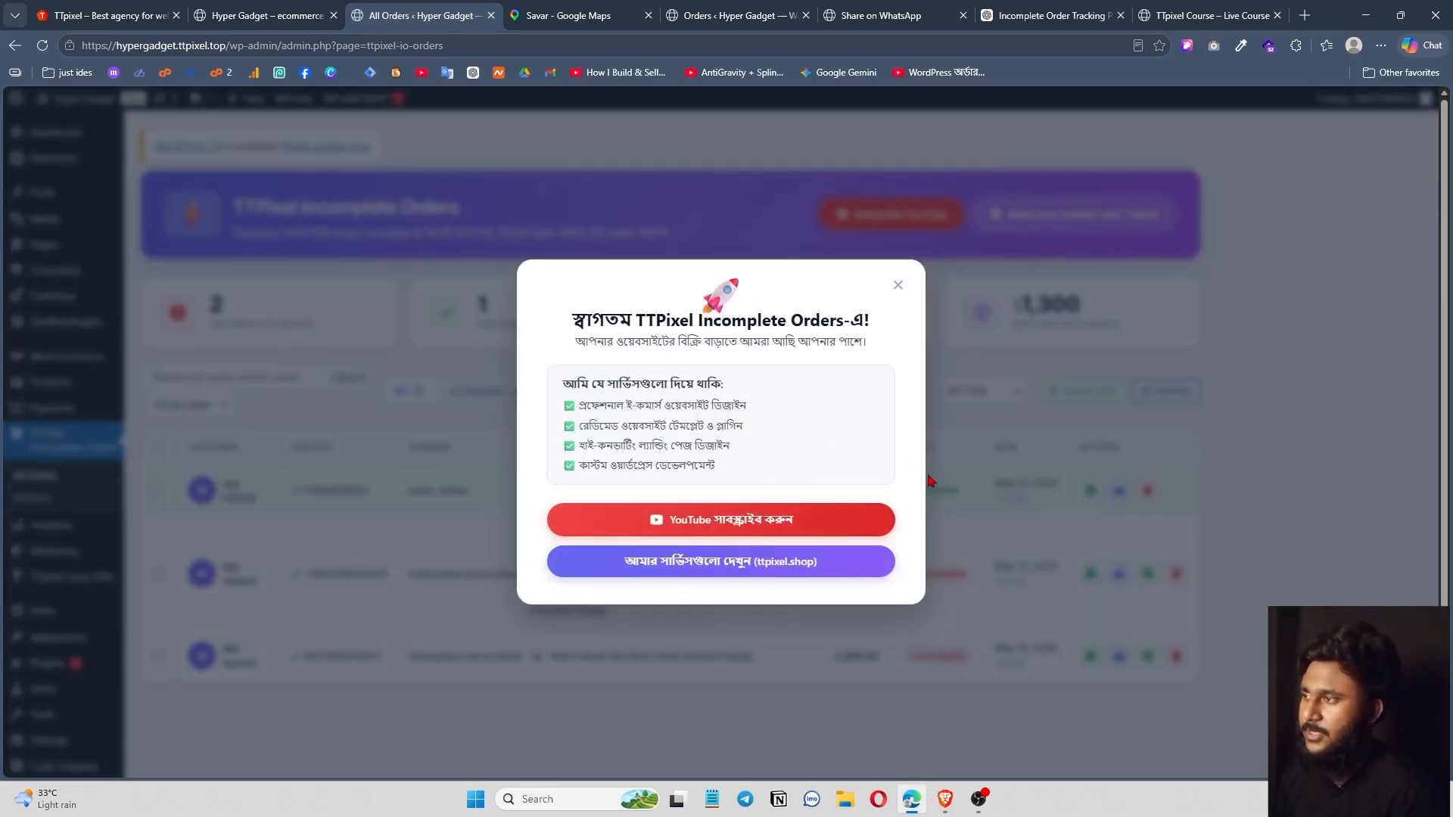
left_click(897, 289)
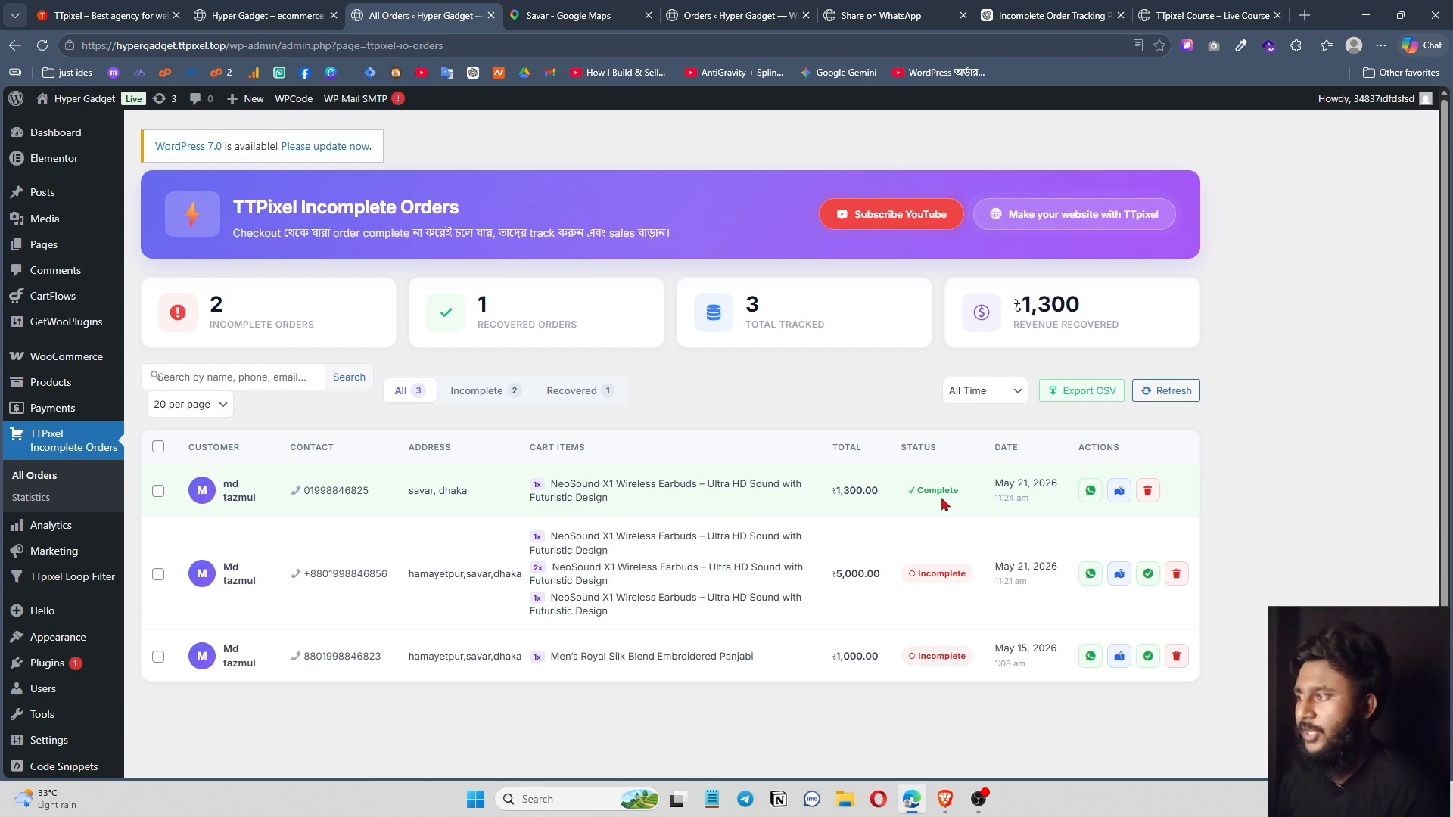
Reload WooCommerce orders to see the new order, then review the dashboard: 2 incomplete, 1 recovered.
left_click(711, 16)
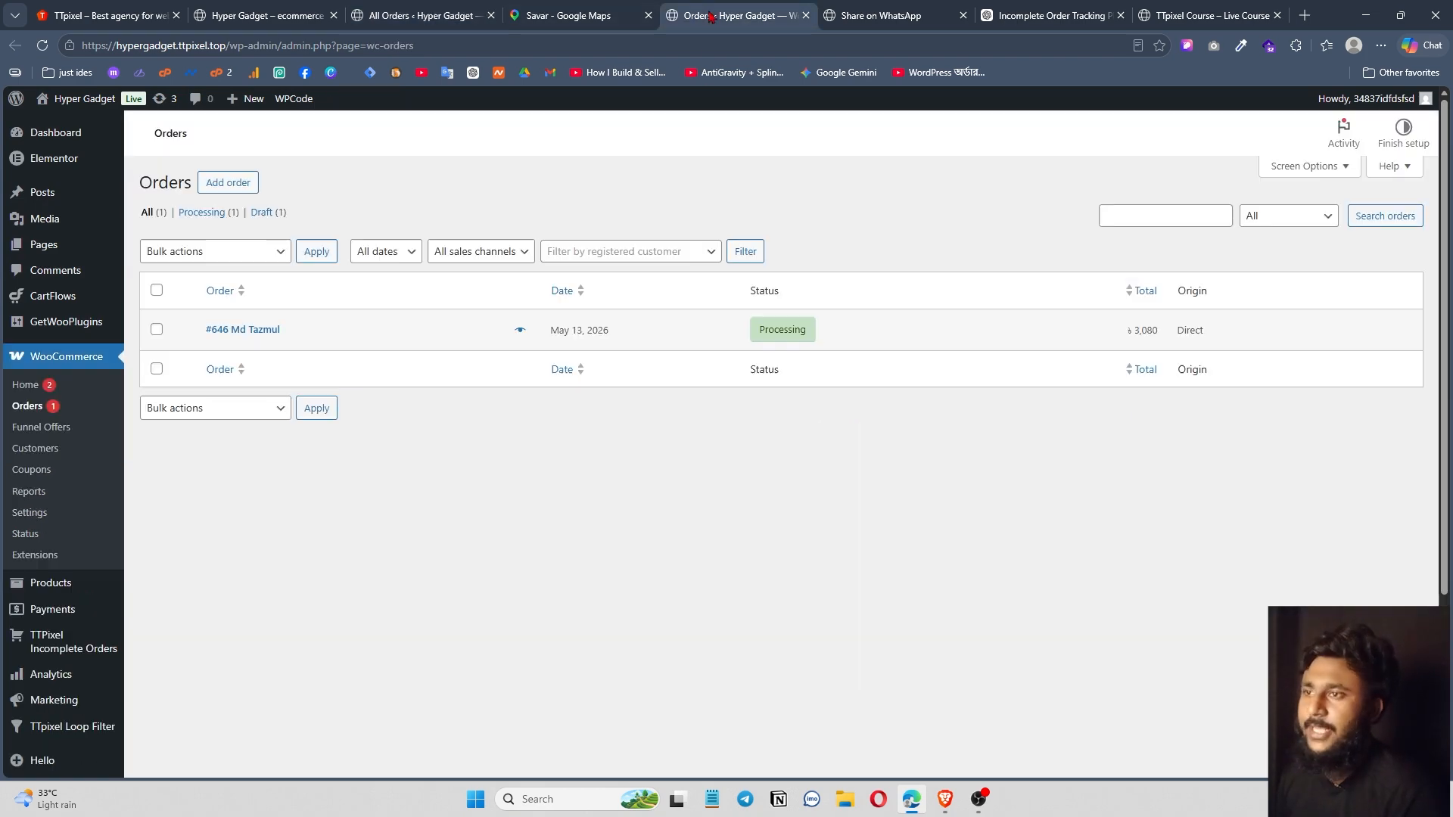
key("F5")
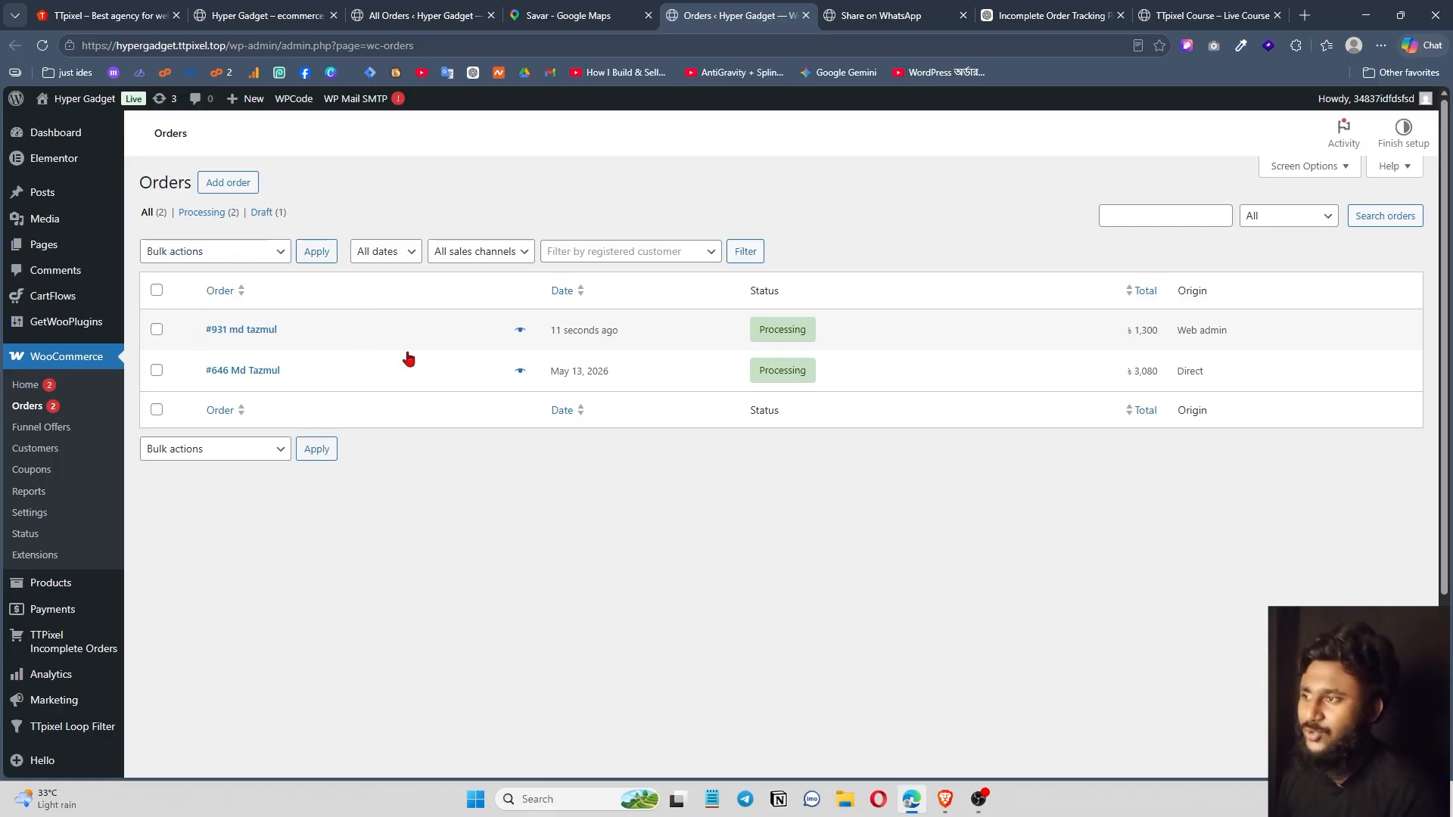
key("ctrl+3")
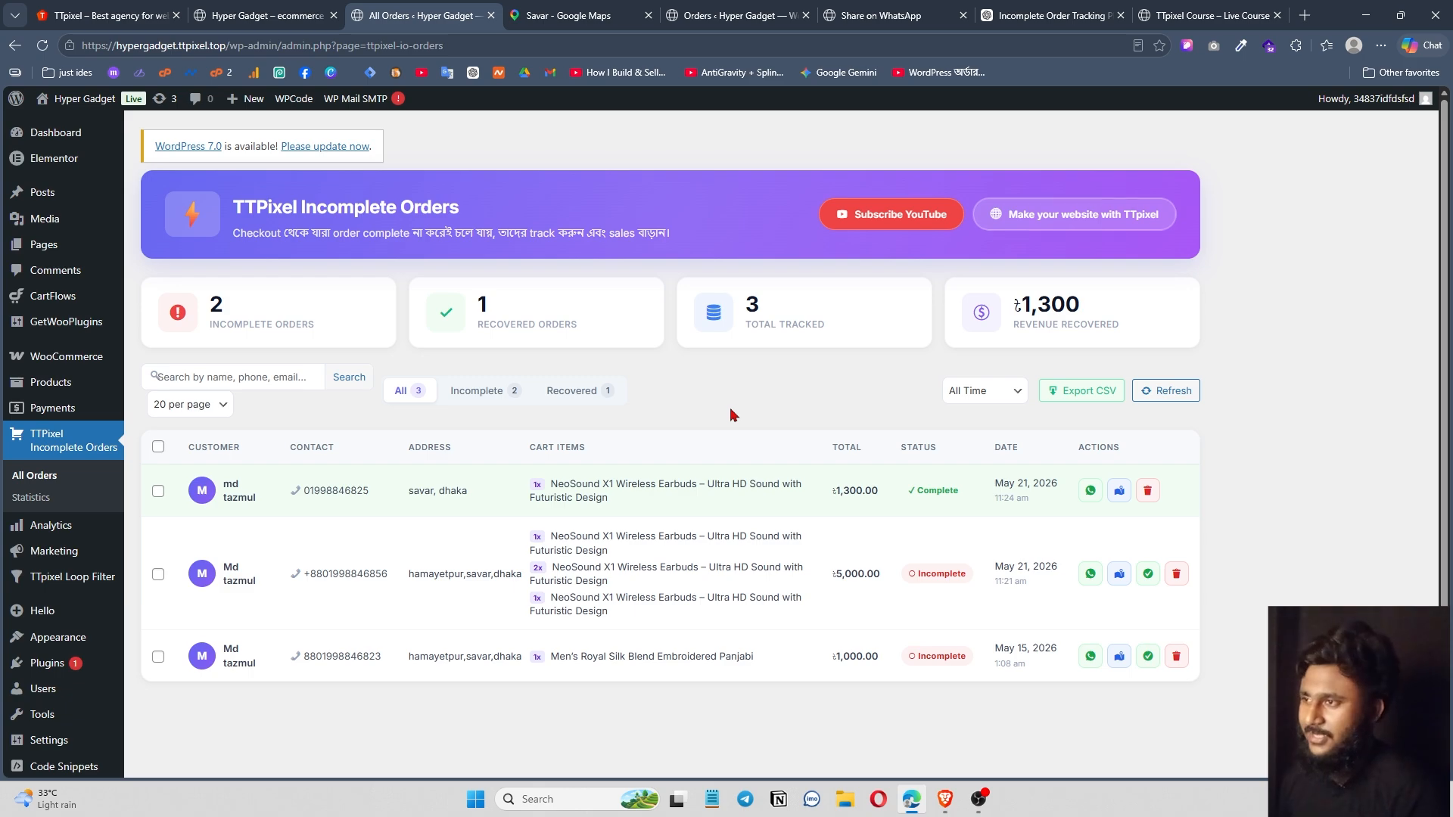
scroll(834, 603, "down", 2)
scroll(548, 522, "up", 2)
scroll(545, 521, "down", 2)
scroll(676, 453, "up", 2)
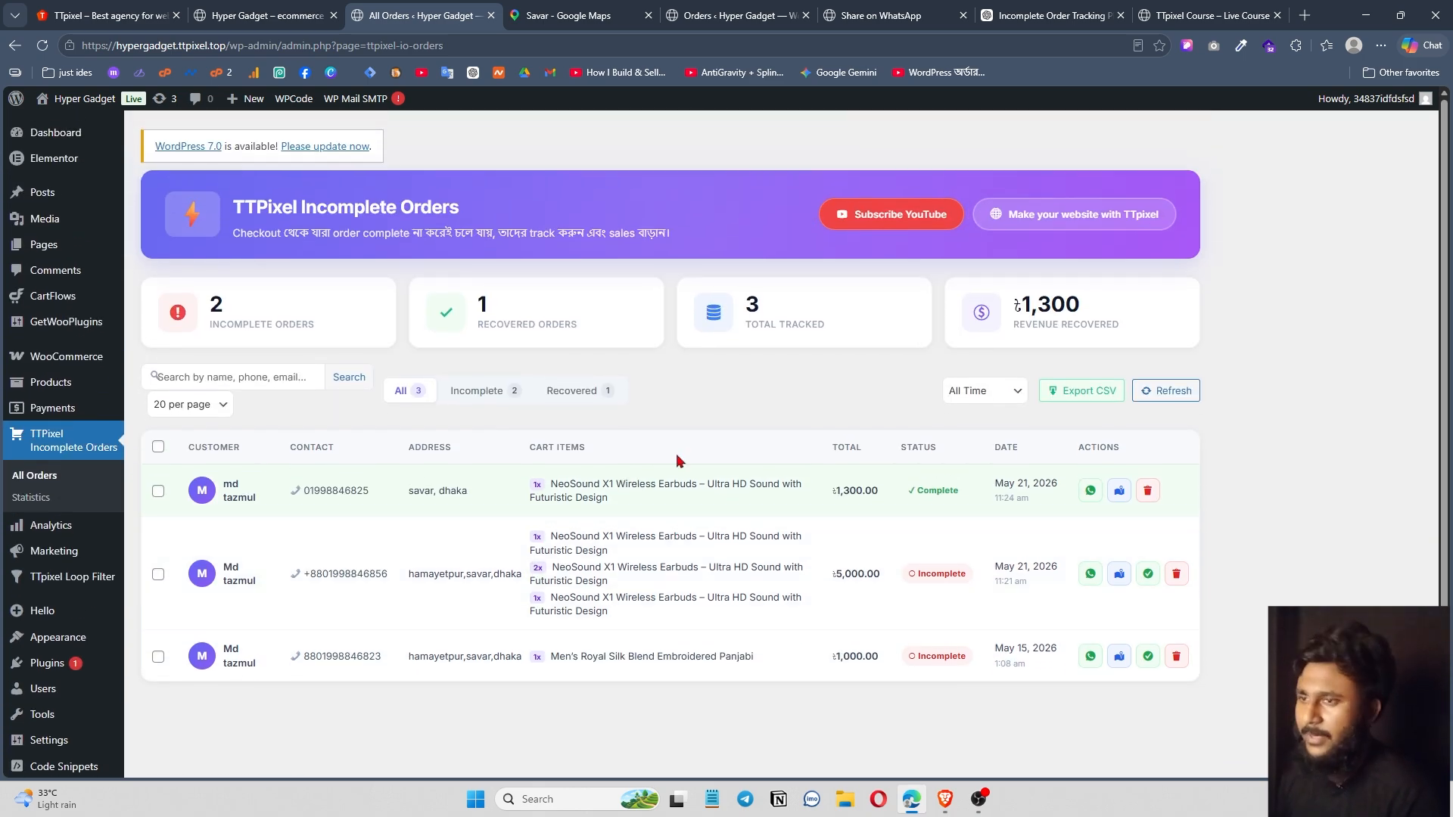
scroll(720, 555, "down", 2)
scroll(746, 562, "up", 2)
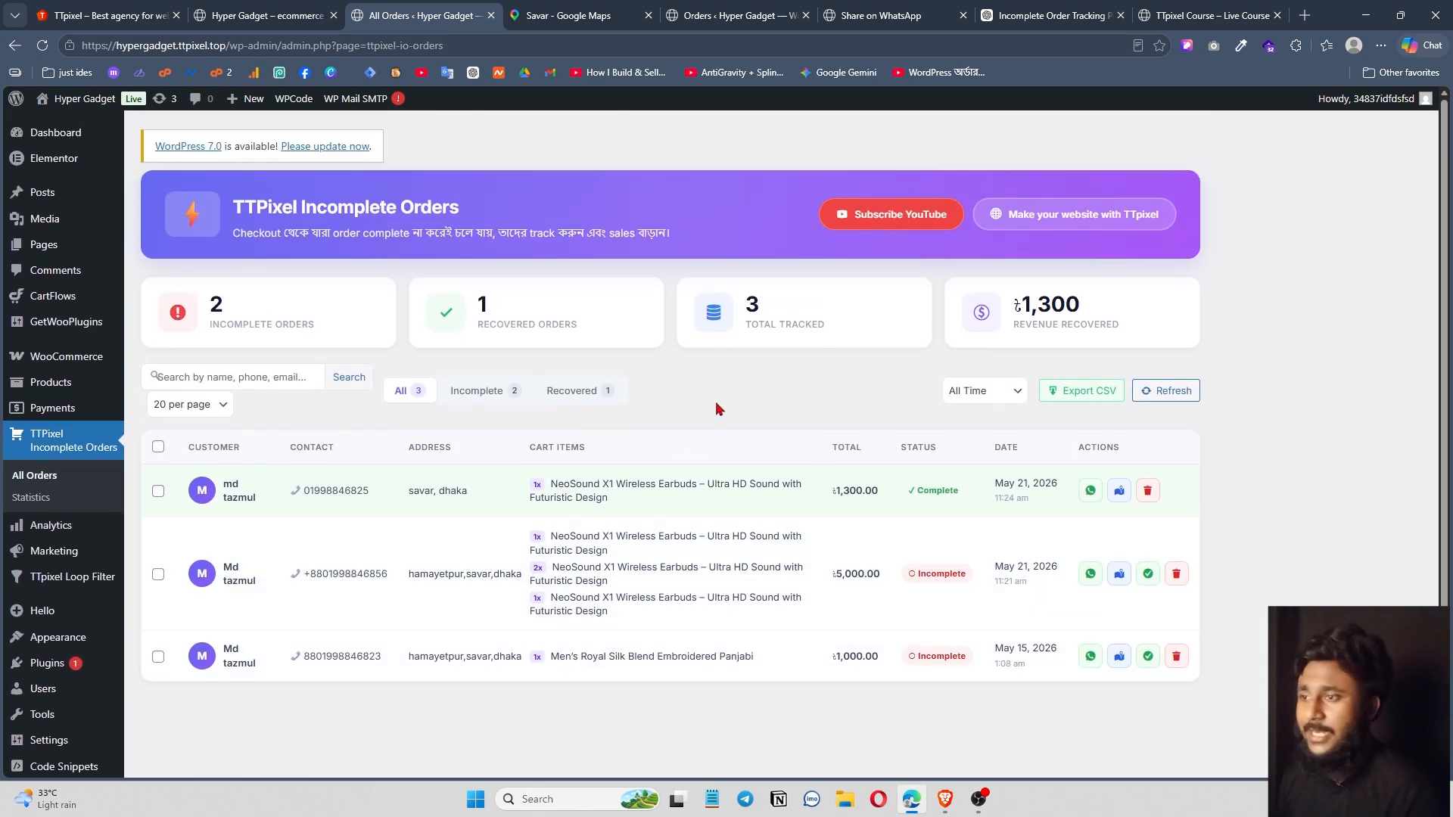
scroll(749, 401, "down", 2)
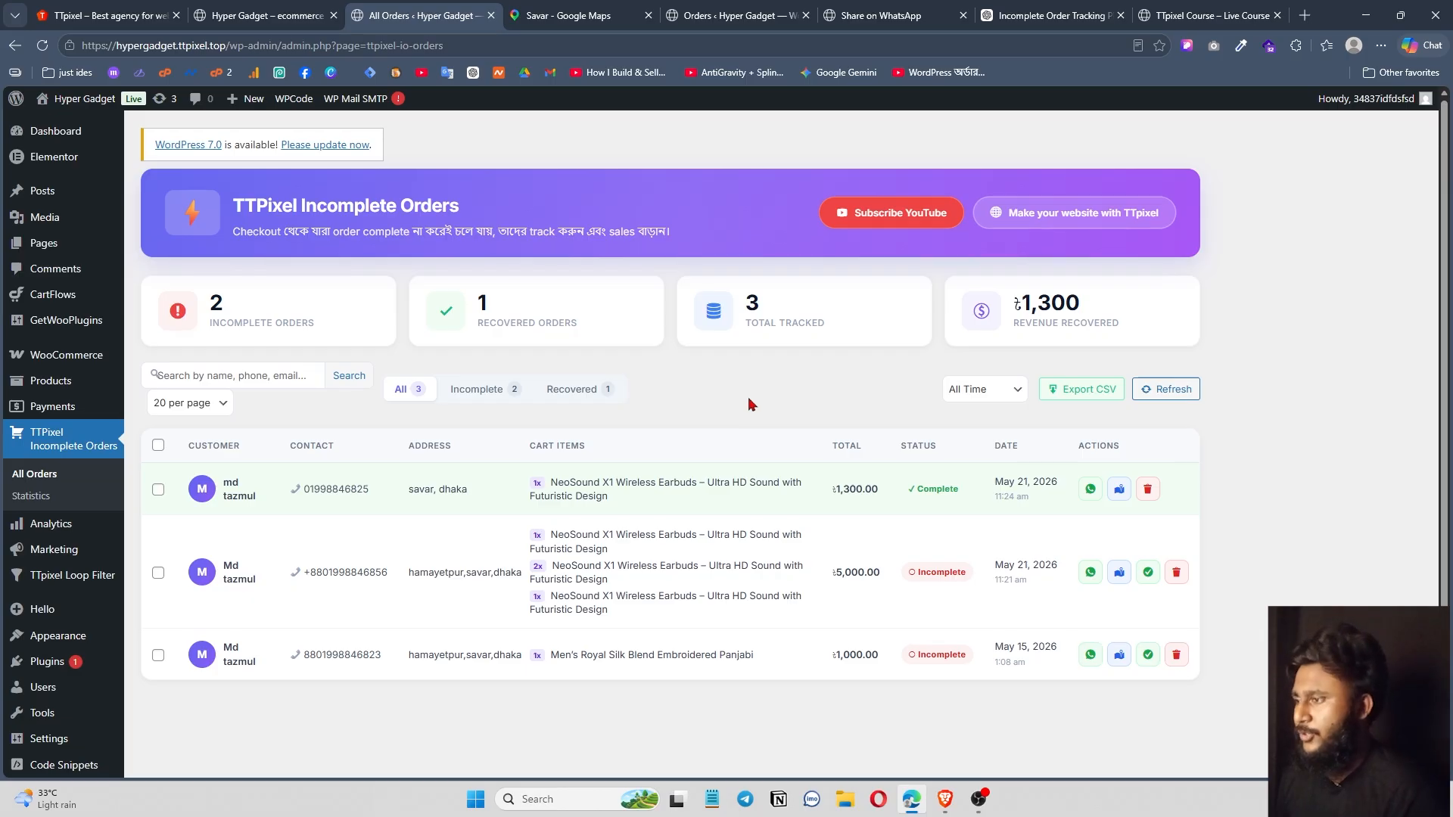
Bring up the Hyper Gadget storefront and scroll through its homepage.
left_click(945, 808)
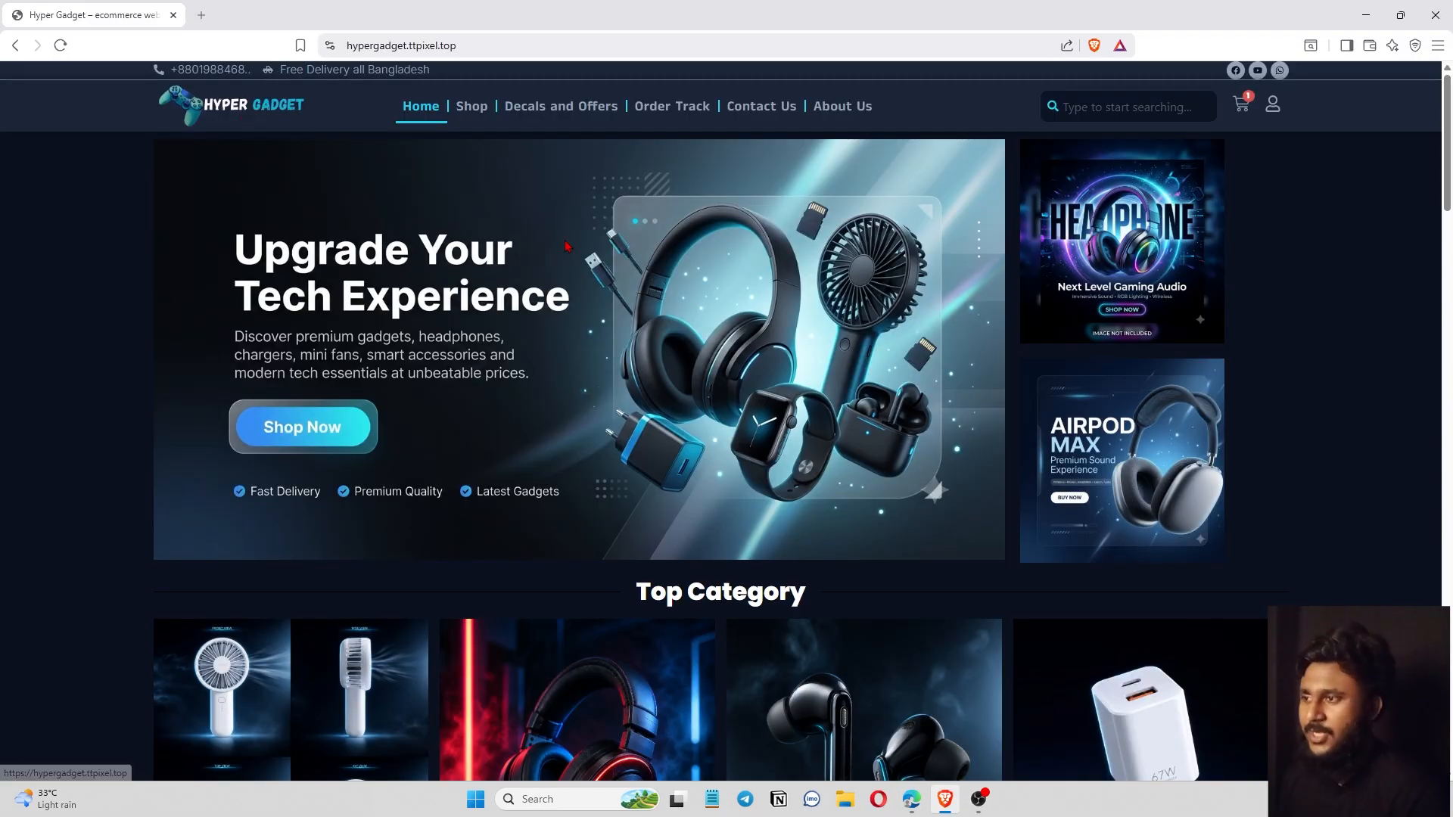
scroll(639, 431, "down", 6)
scroll(683, 465, "up", 6)
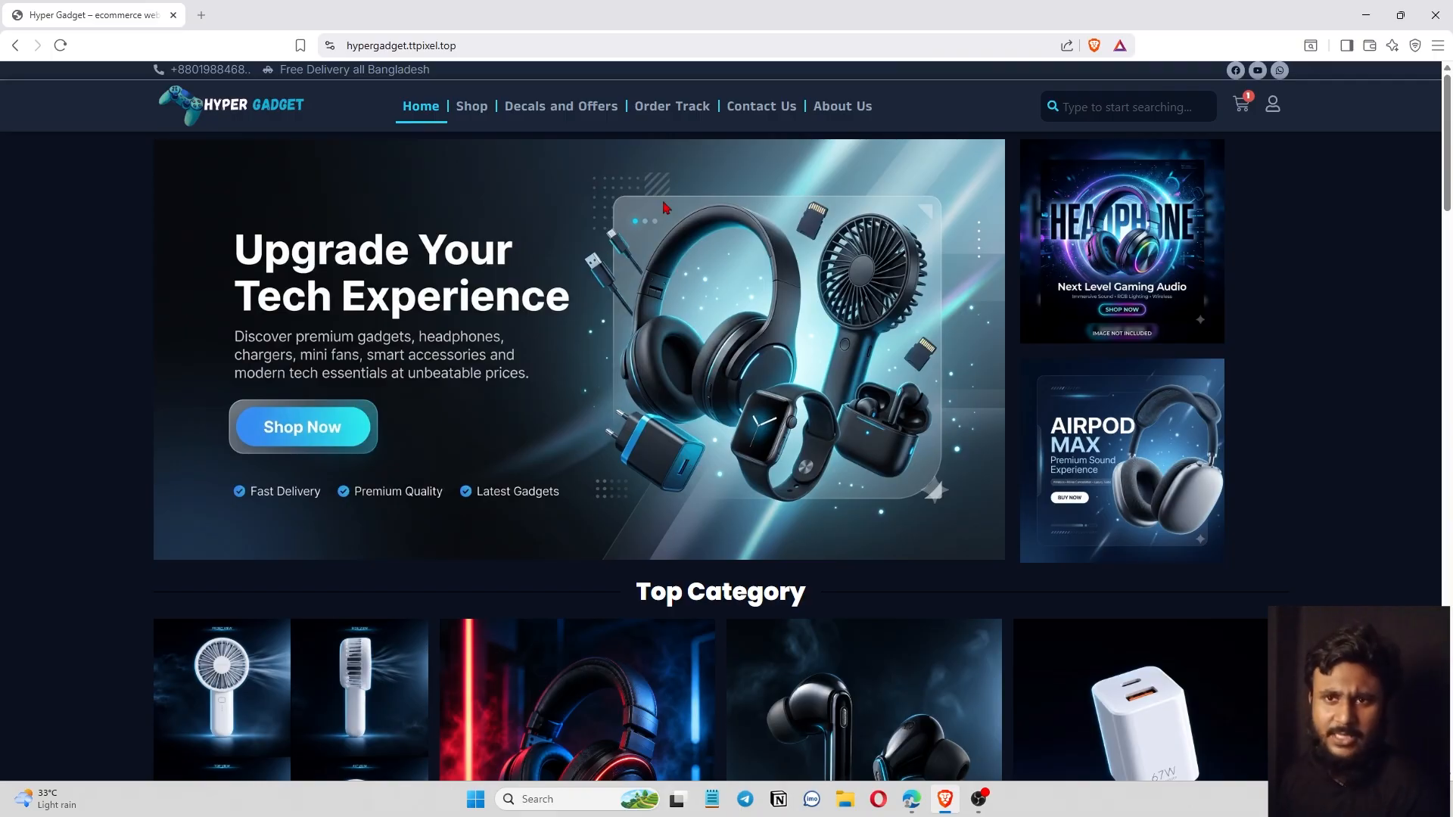
scroll(784, 585, "down", 15)
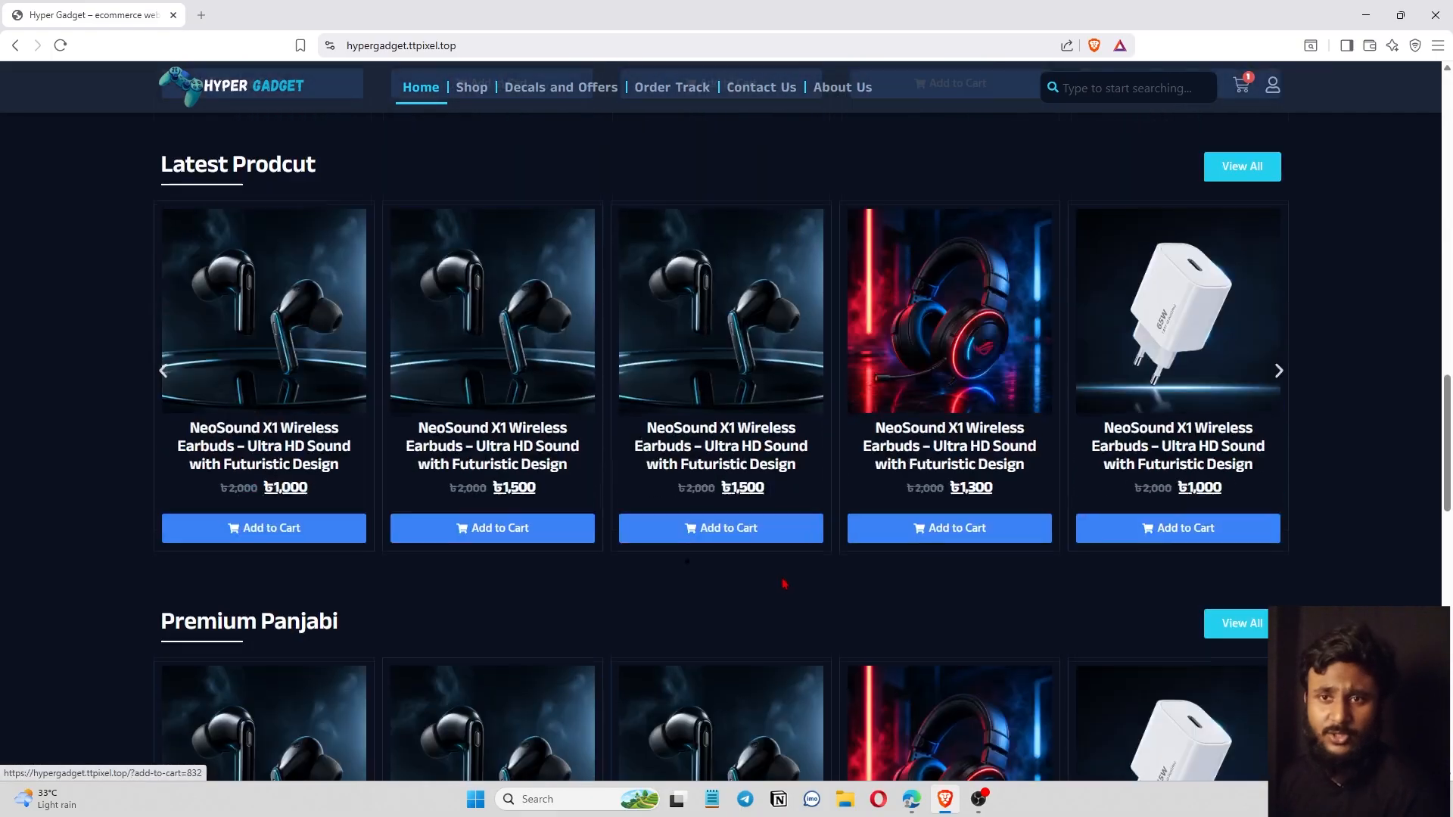
scroll(788, 583, "down", 5)
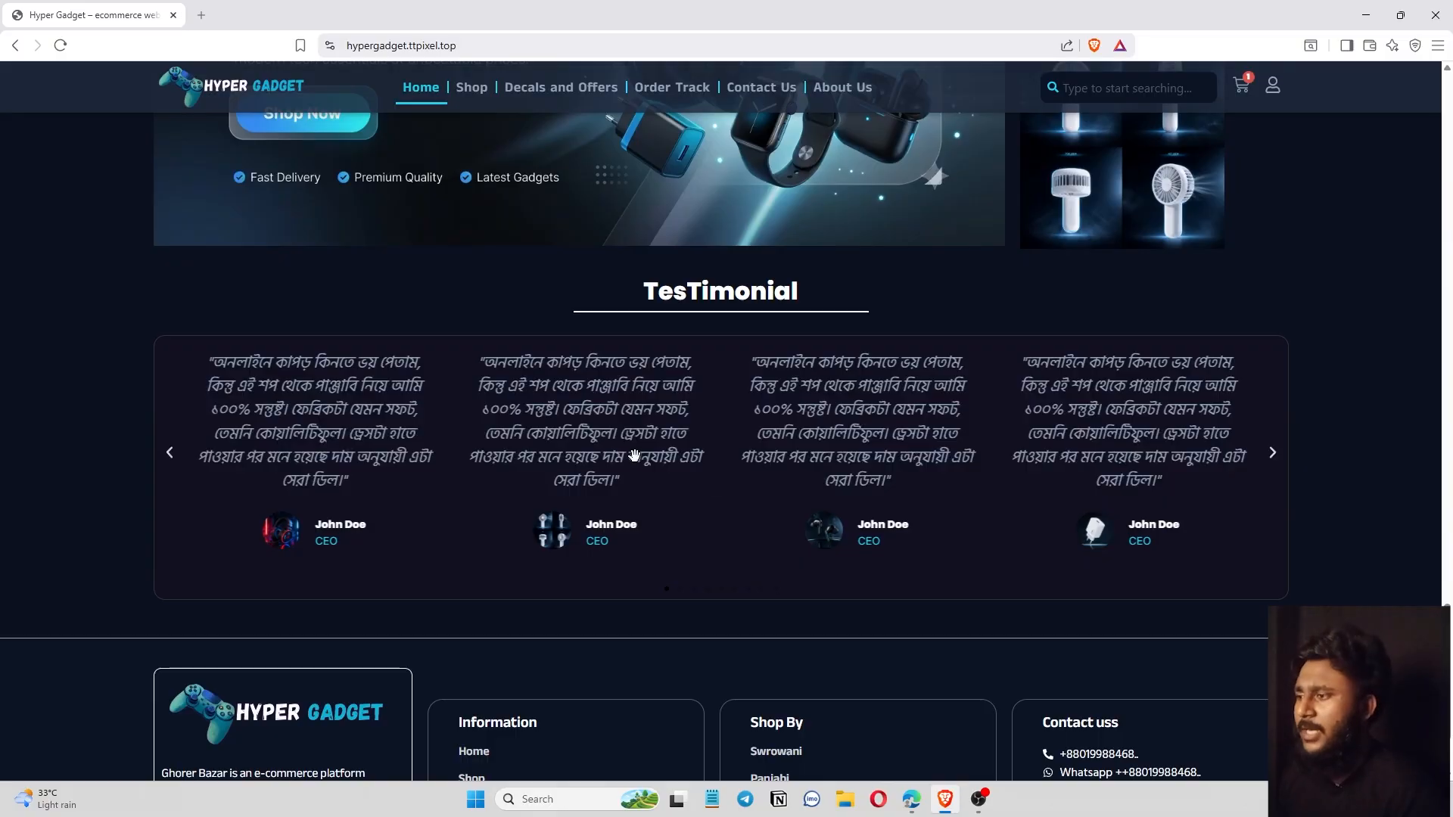
scroll(634, 454, "down", 2)
scroll(634, 454, "up", 6)
Return to the other browser and switch to the TTPixel shop homepage.
left_click(912, 800)
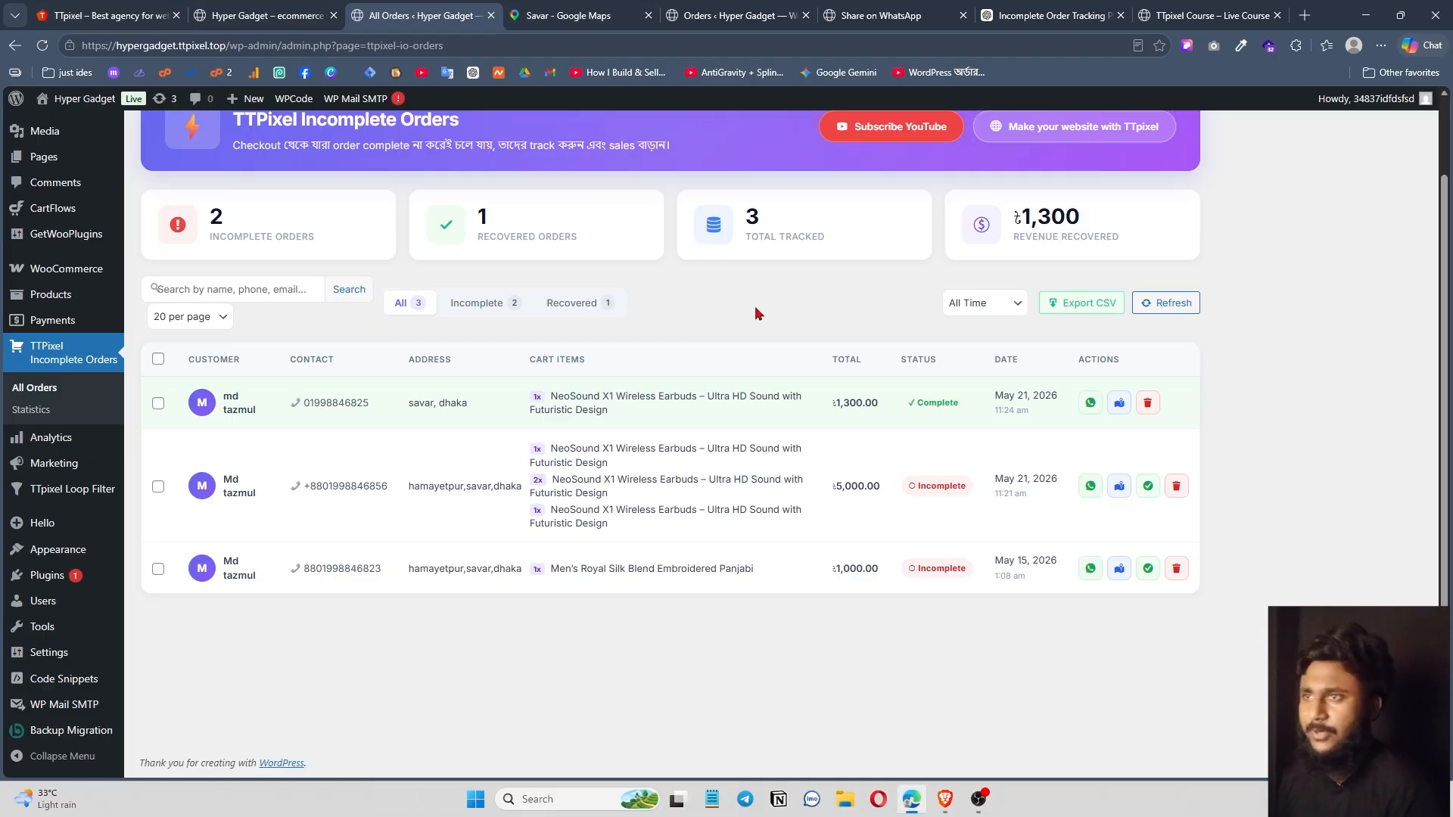
left_click(106, 15)
scroll(450, 210, "up", 10)
scroll(450, 211, "up", 3)
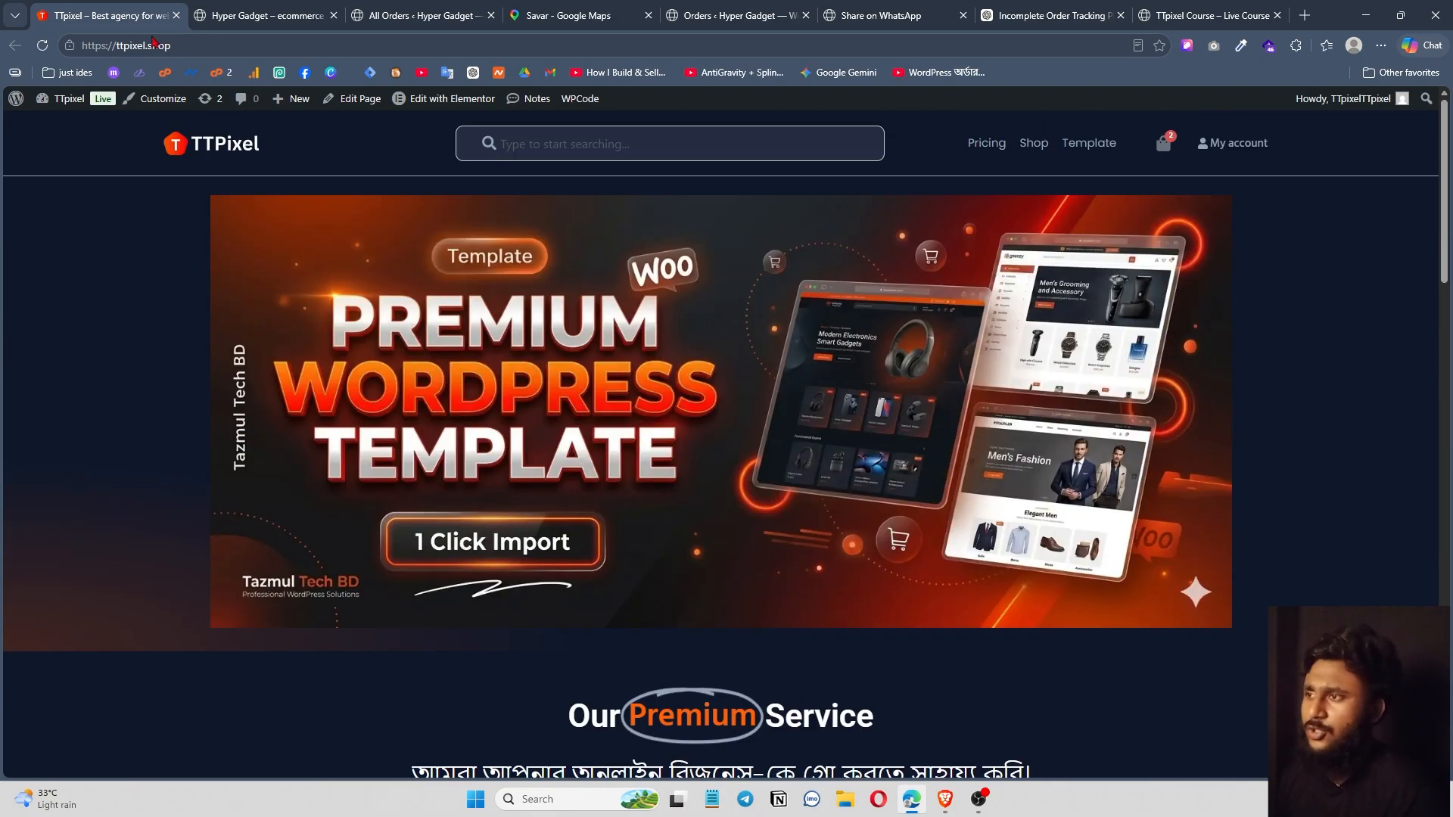
scroll(722, 467, "down", 15)
scroll(723, 467, "up", 15)
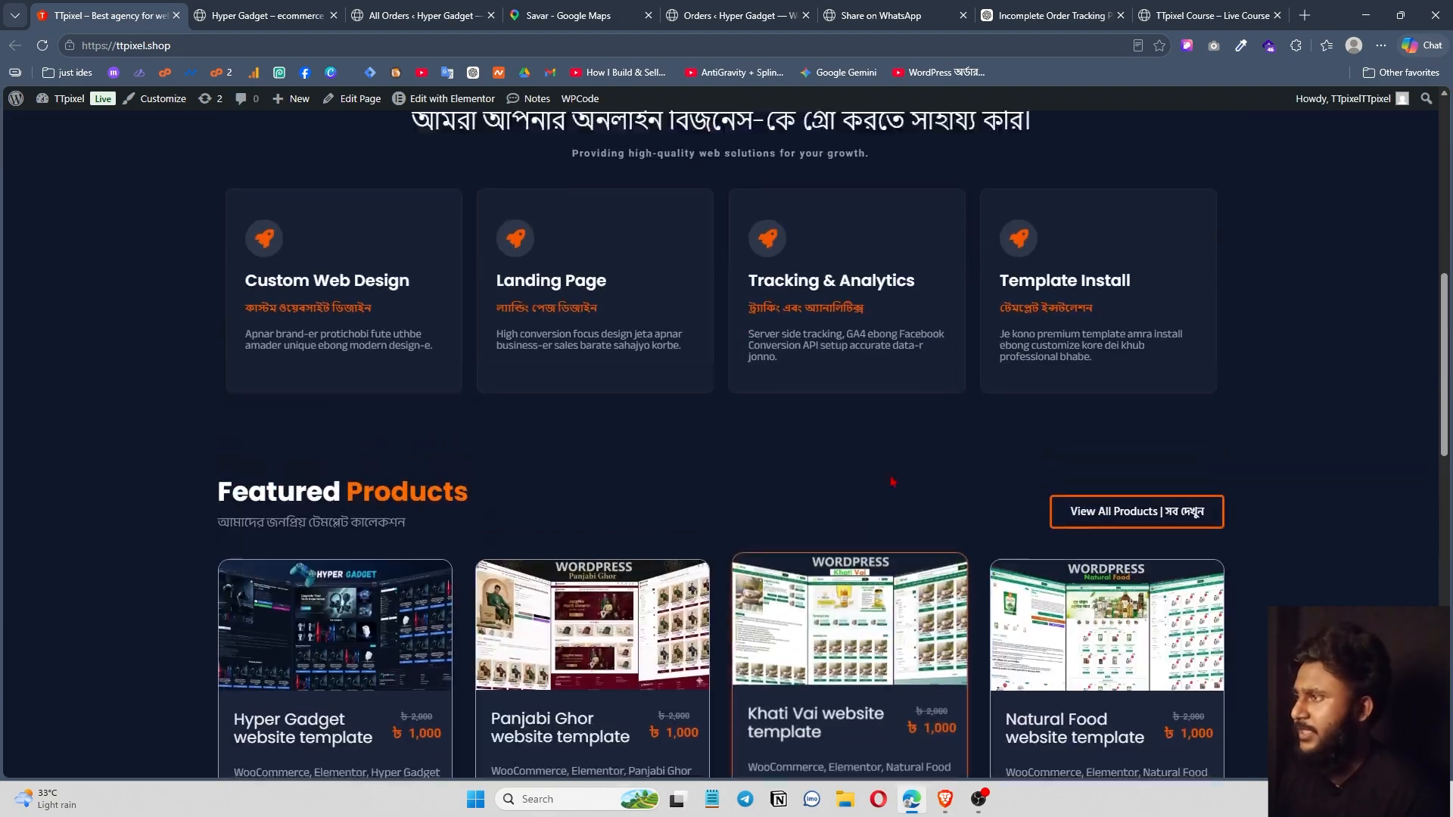
scroll(583, 558, "down", 15)
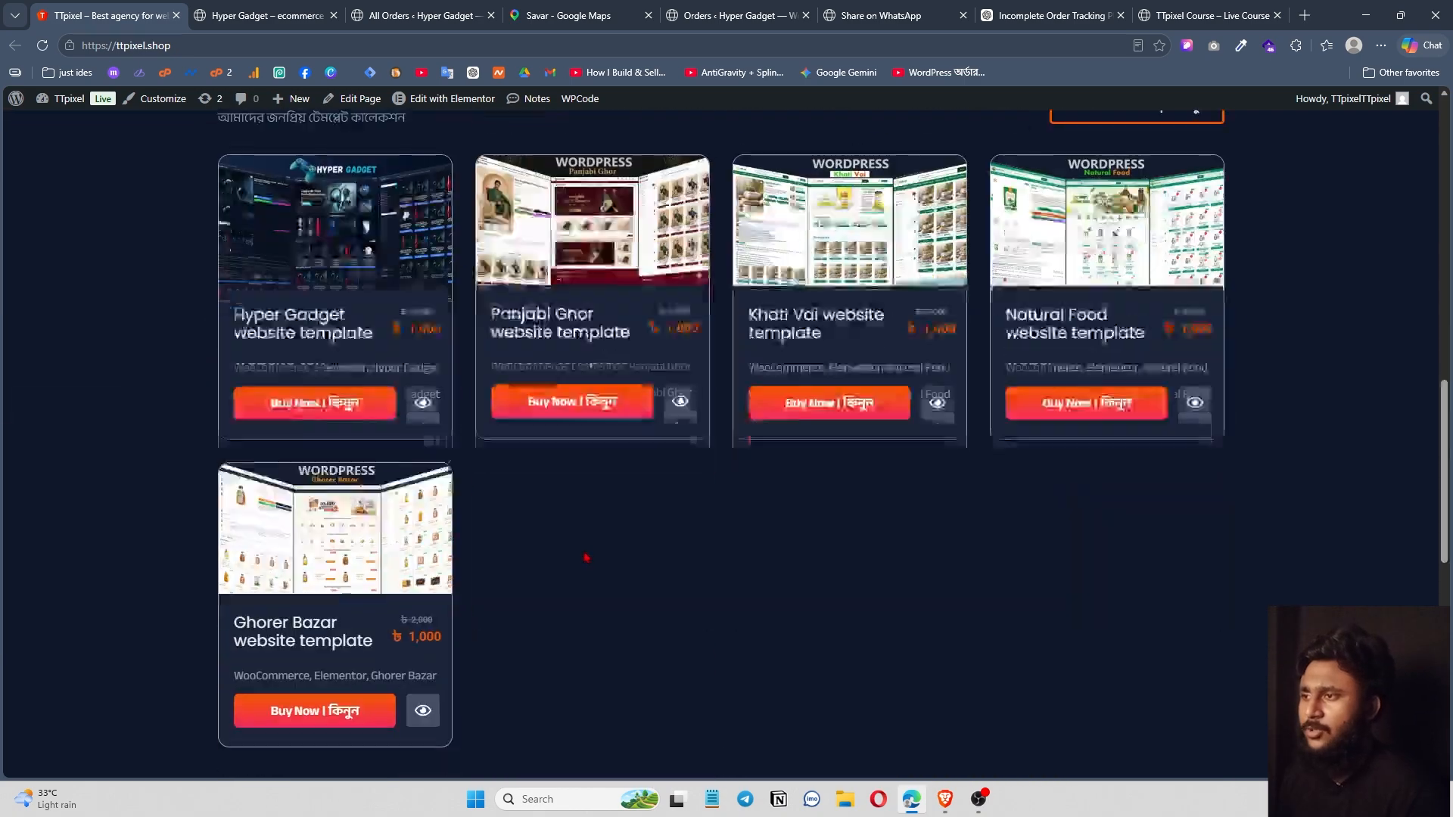
scroll(603, 503, "up", 8)
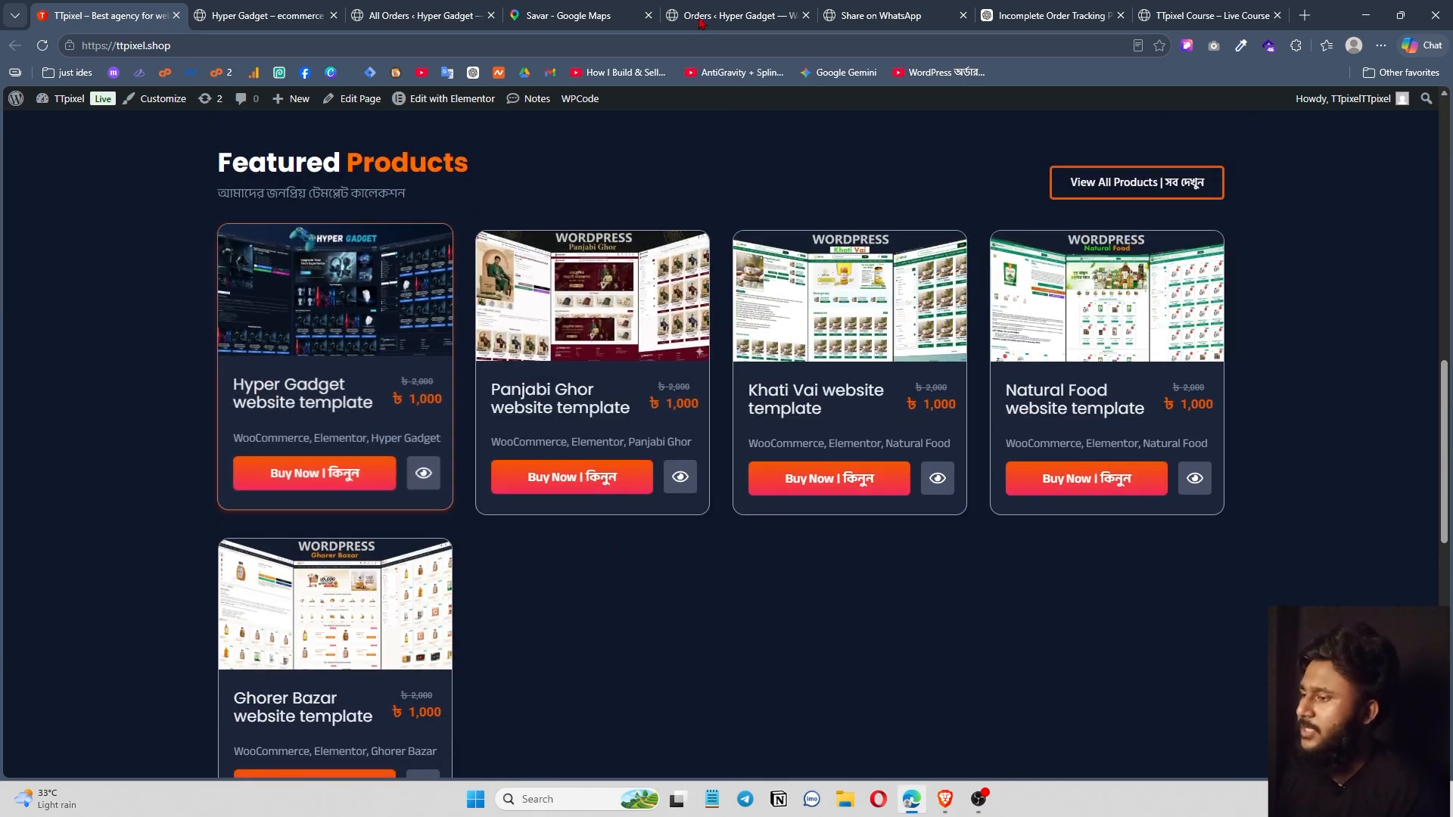
left_click(944, 799)
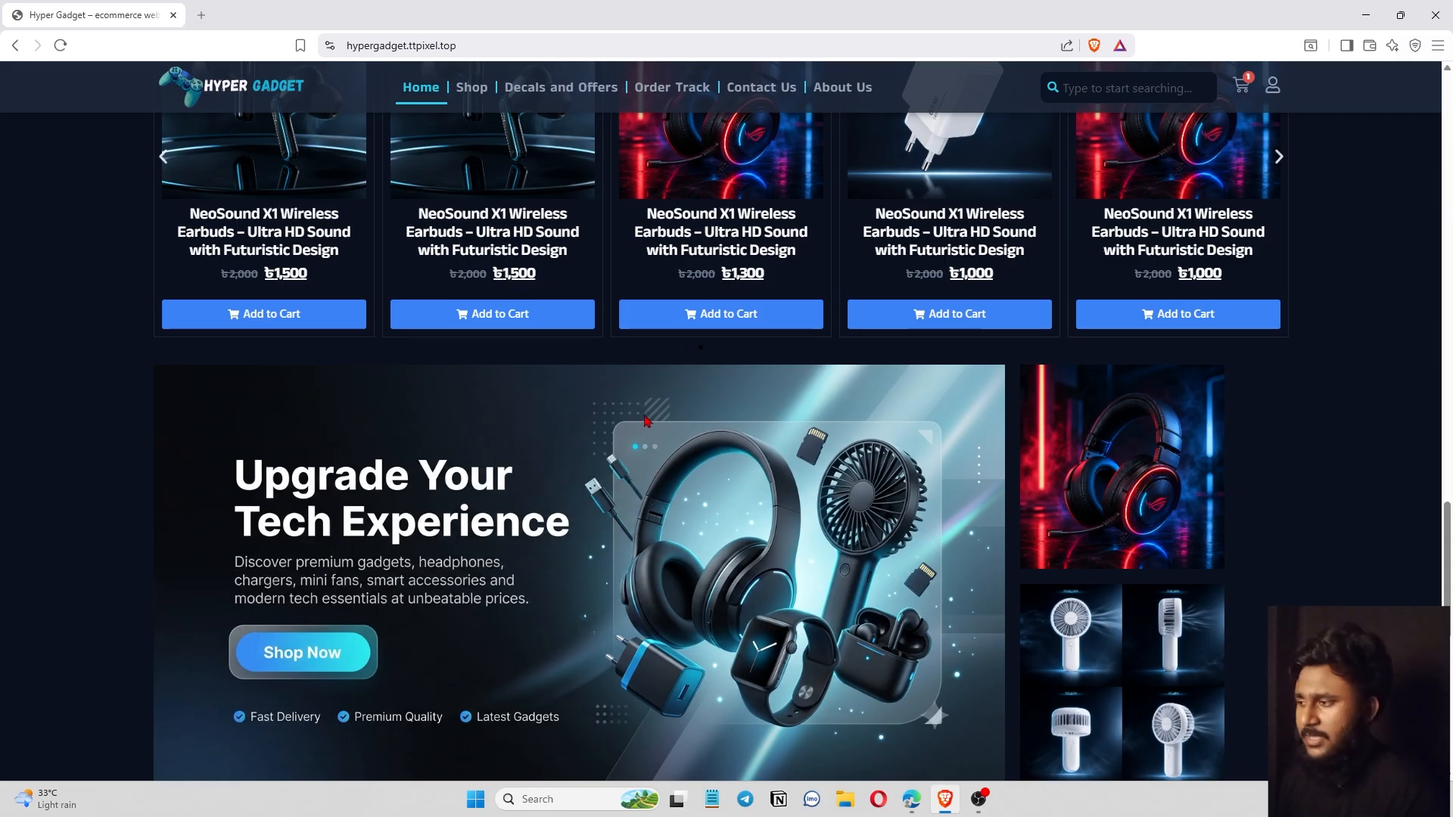
left_click(911, 800)
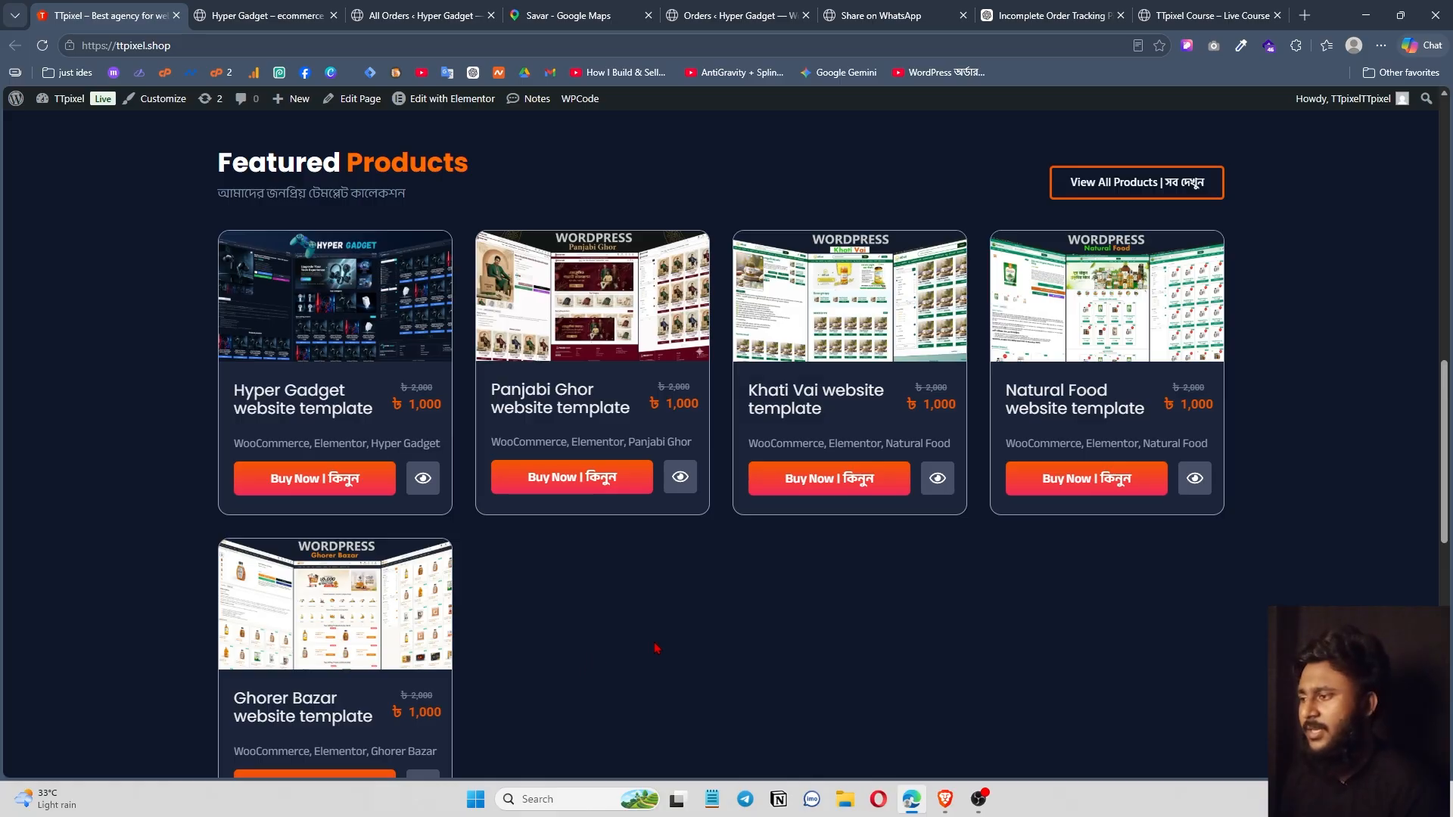
left_click(945, 800)
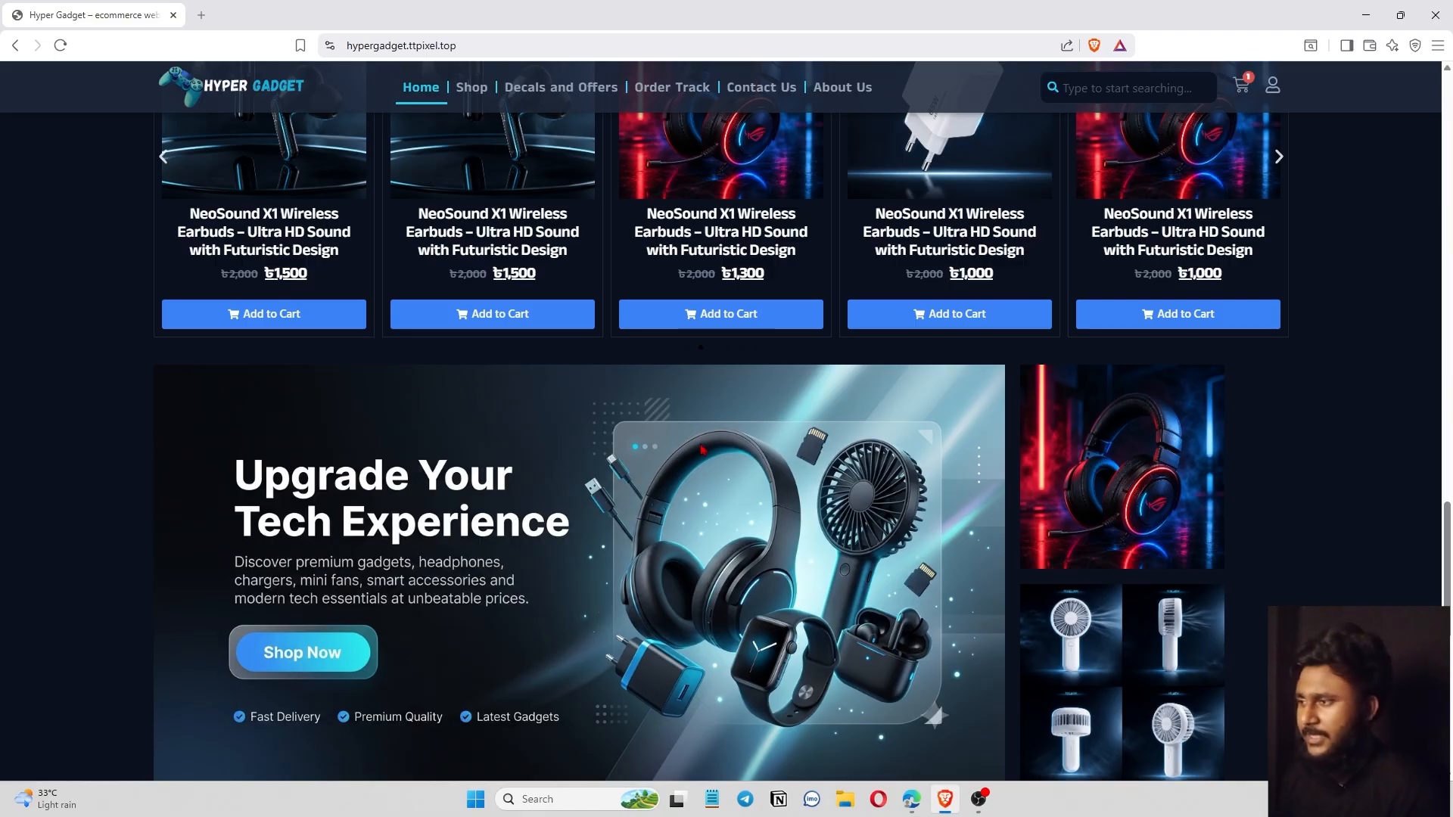
scroll(702, 450, "up", 3)
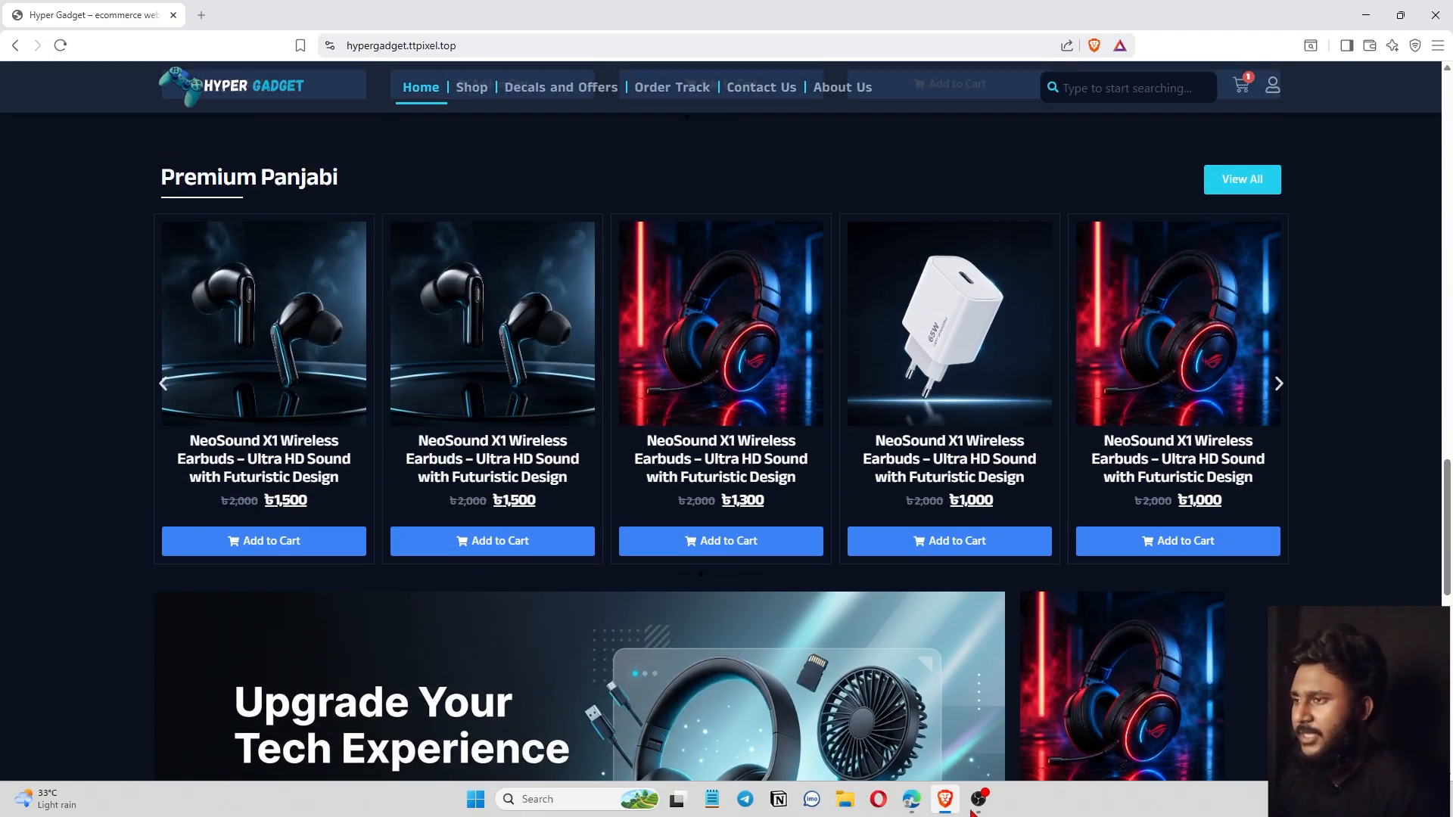
left_click(912, 799)
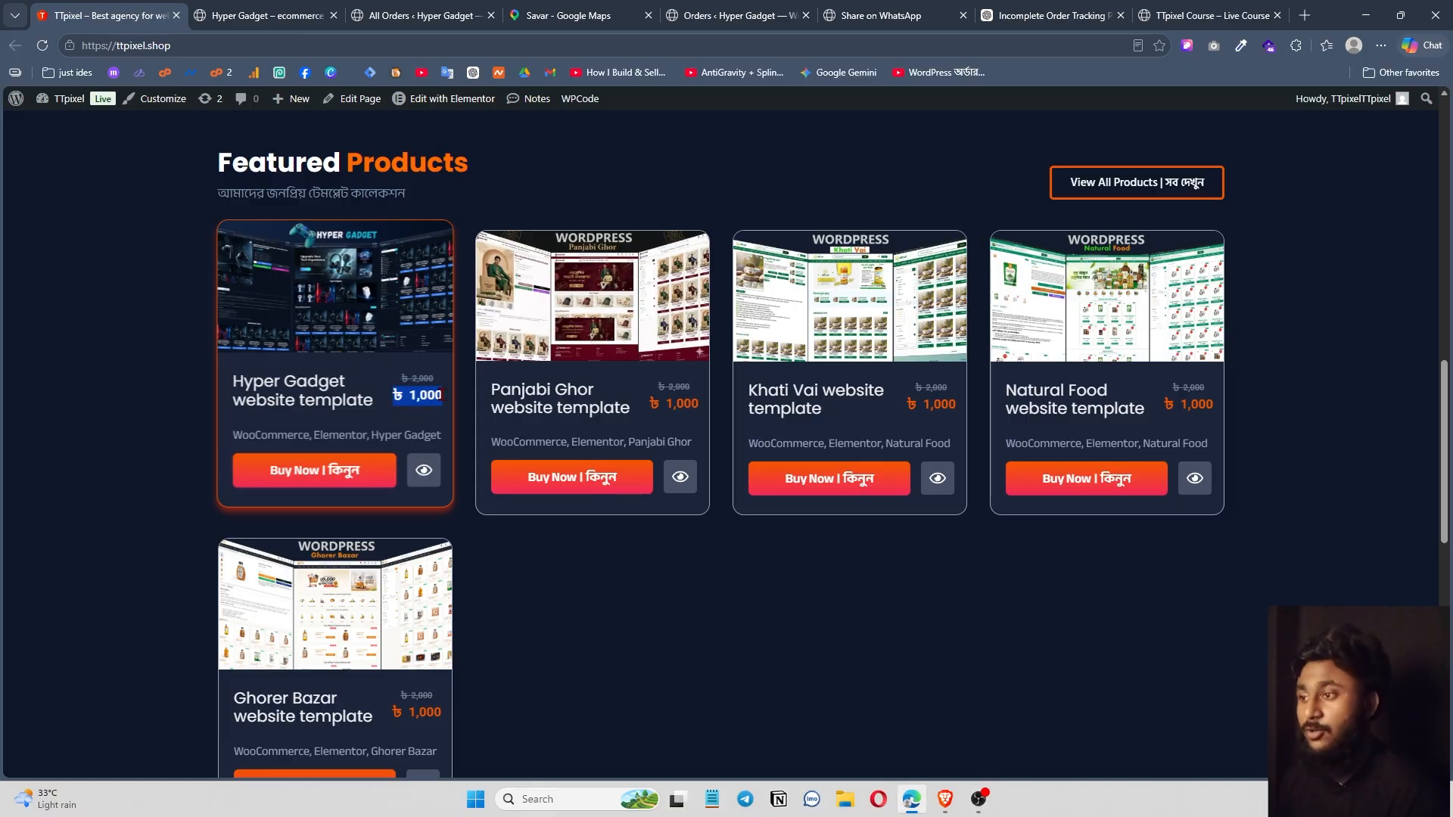
Scroll past the Populer Plugin heading back up to the five ৳1,000 Featured Products templates.
scroll(551, 596, "down", 7)
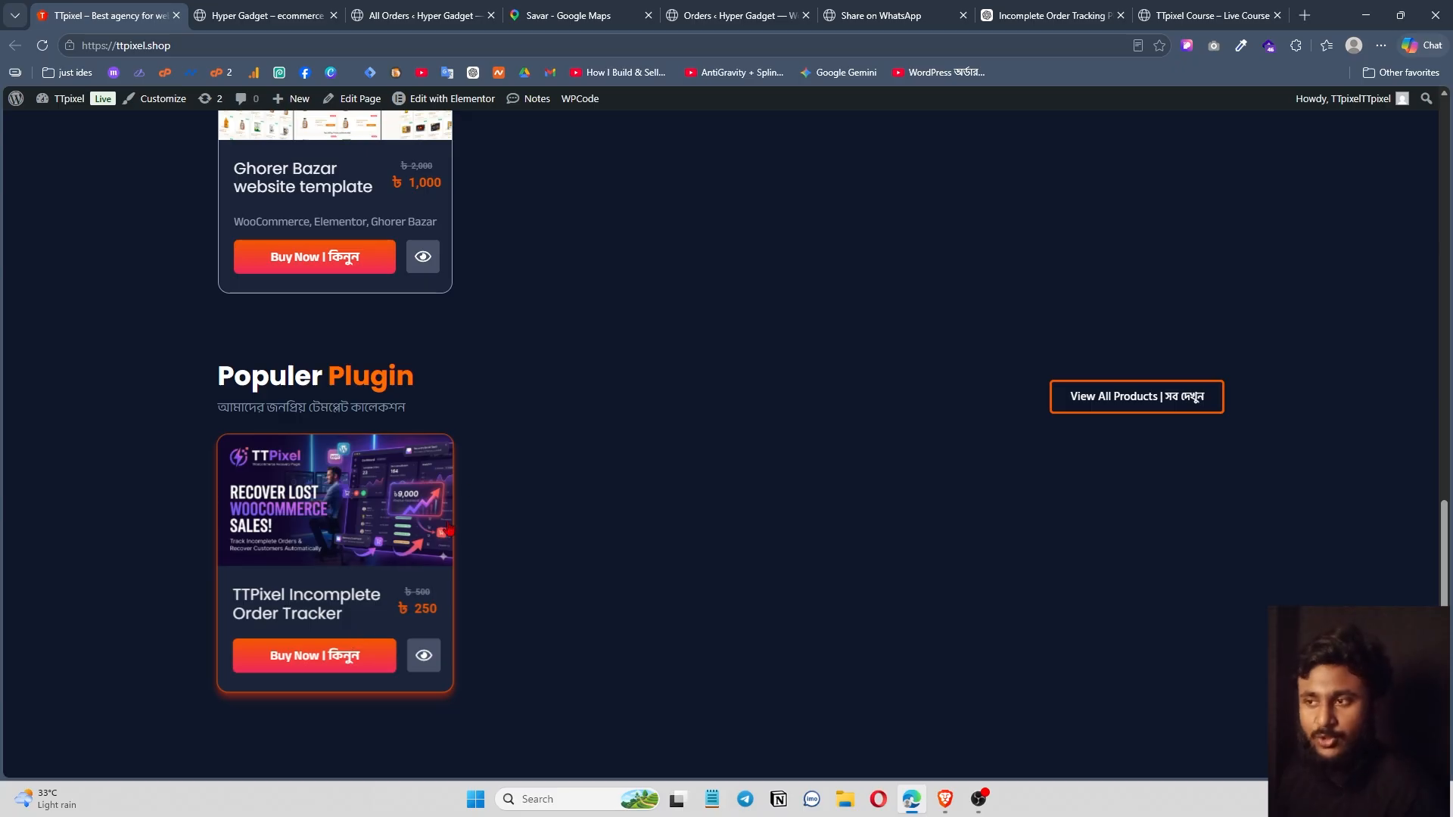
left_click_drag(218, 381, 414, 386)
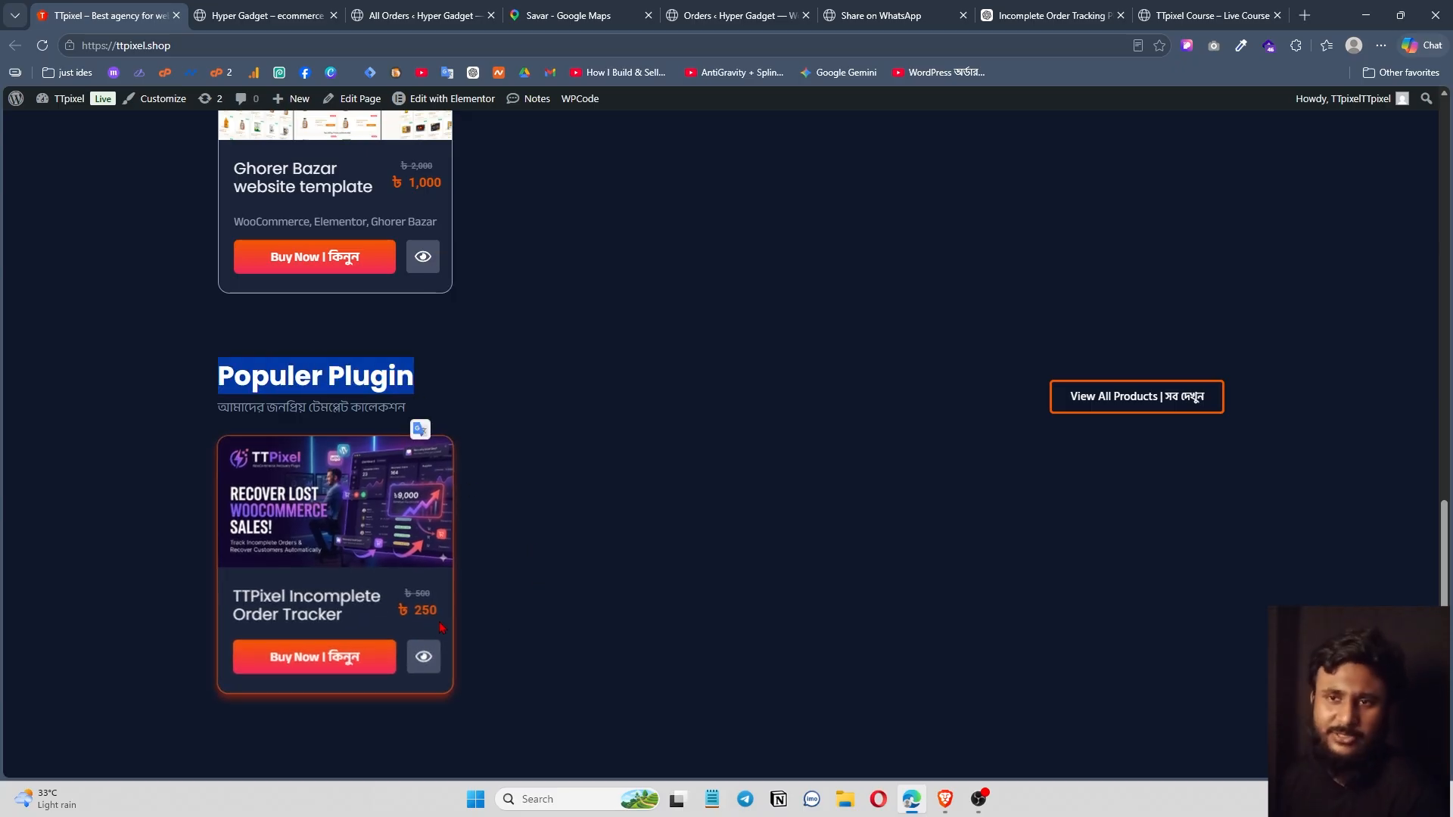
left_click(532, 521)
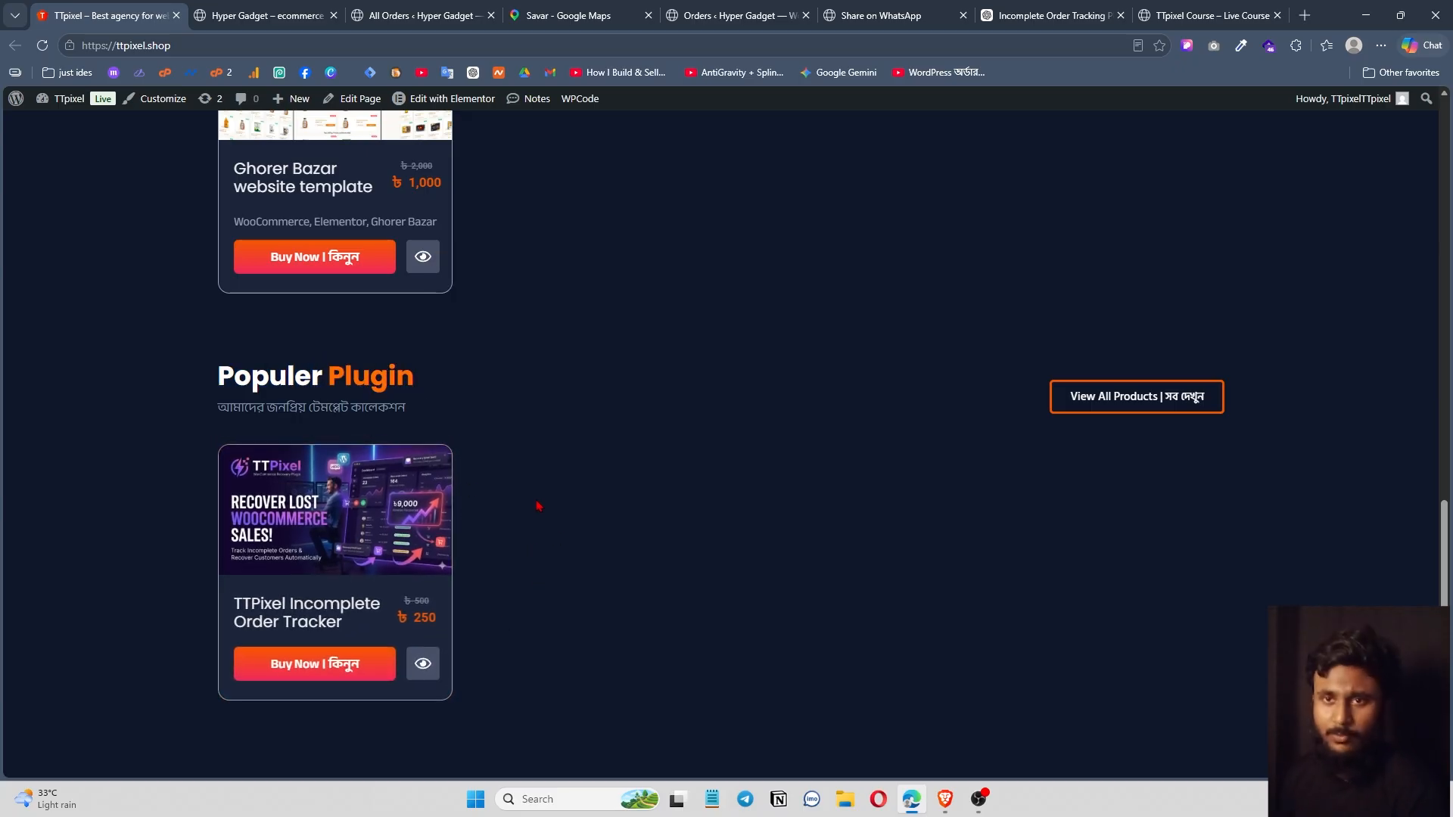
scroll(538, 505, "up", 10)
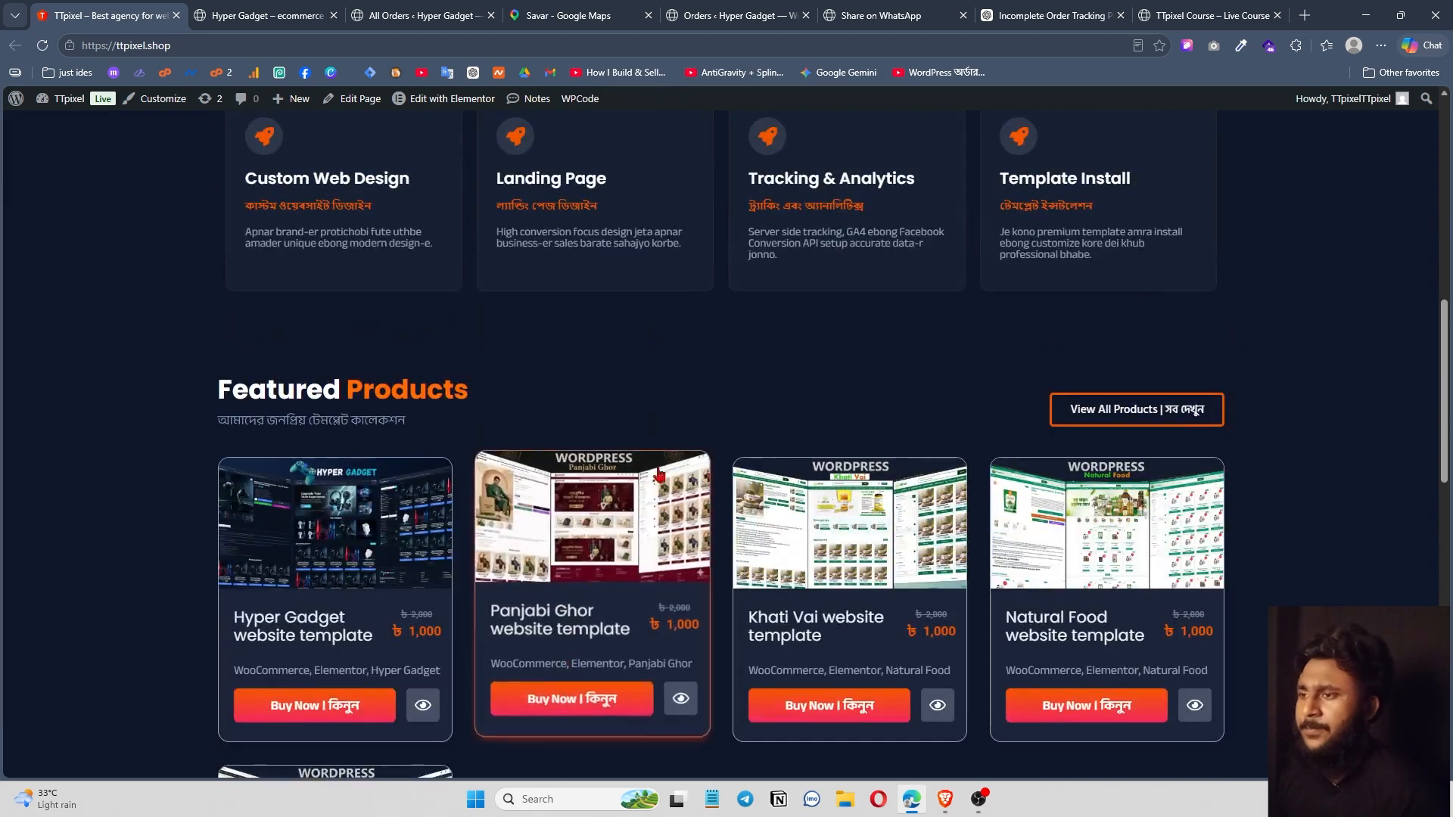
scroll(659, 474, "down", 2)
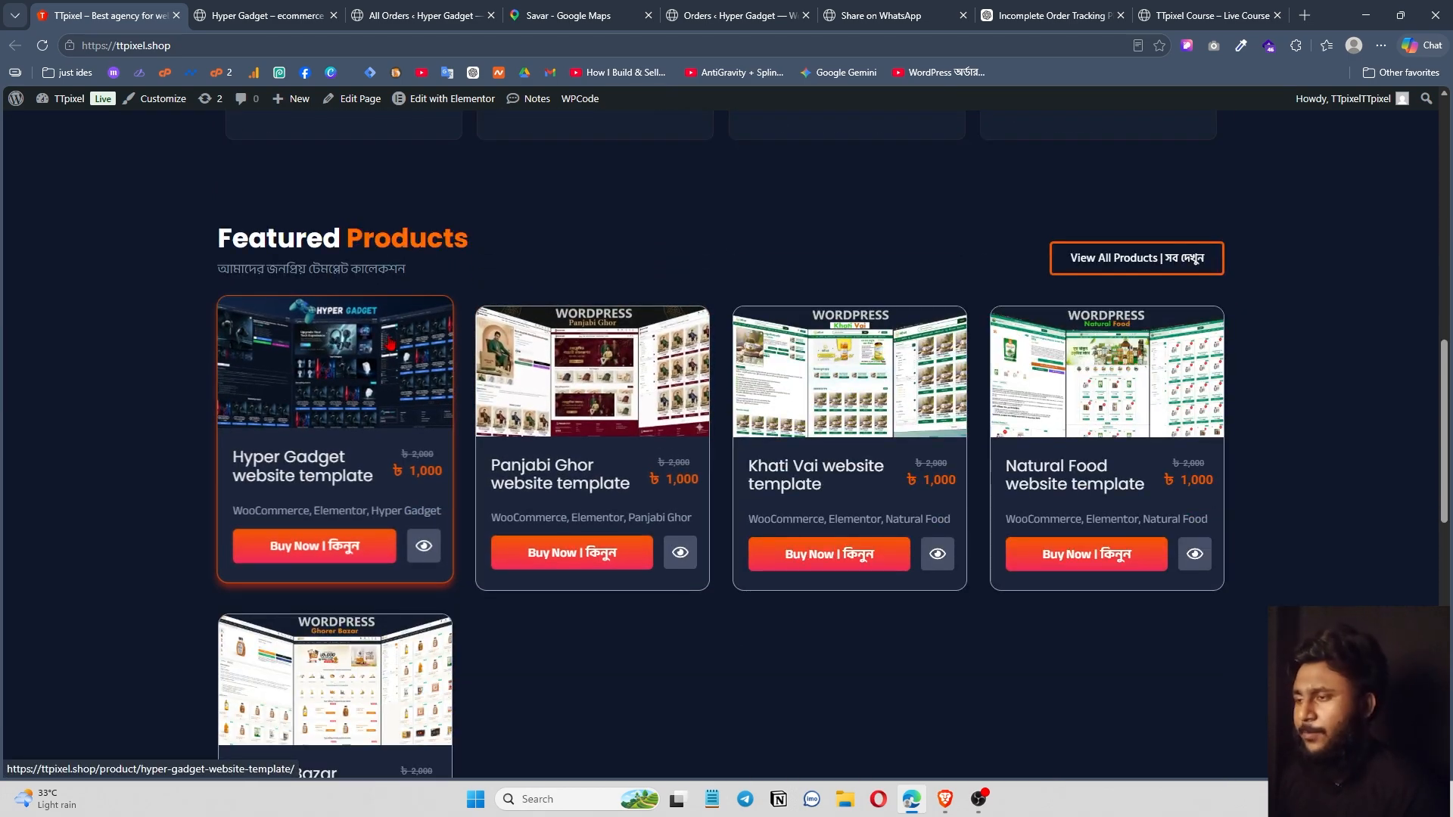
scroll(363, 390, "down", 5)
scroll(499, 493, "up", 5)
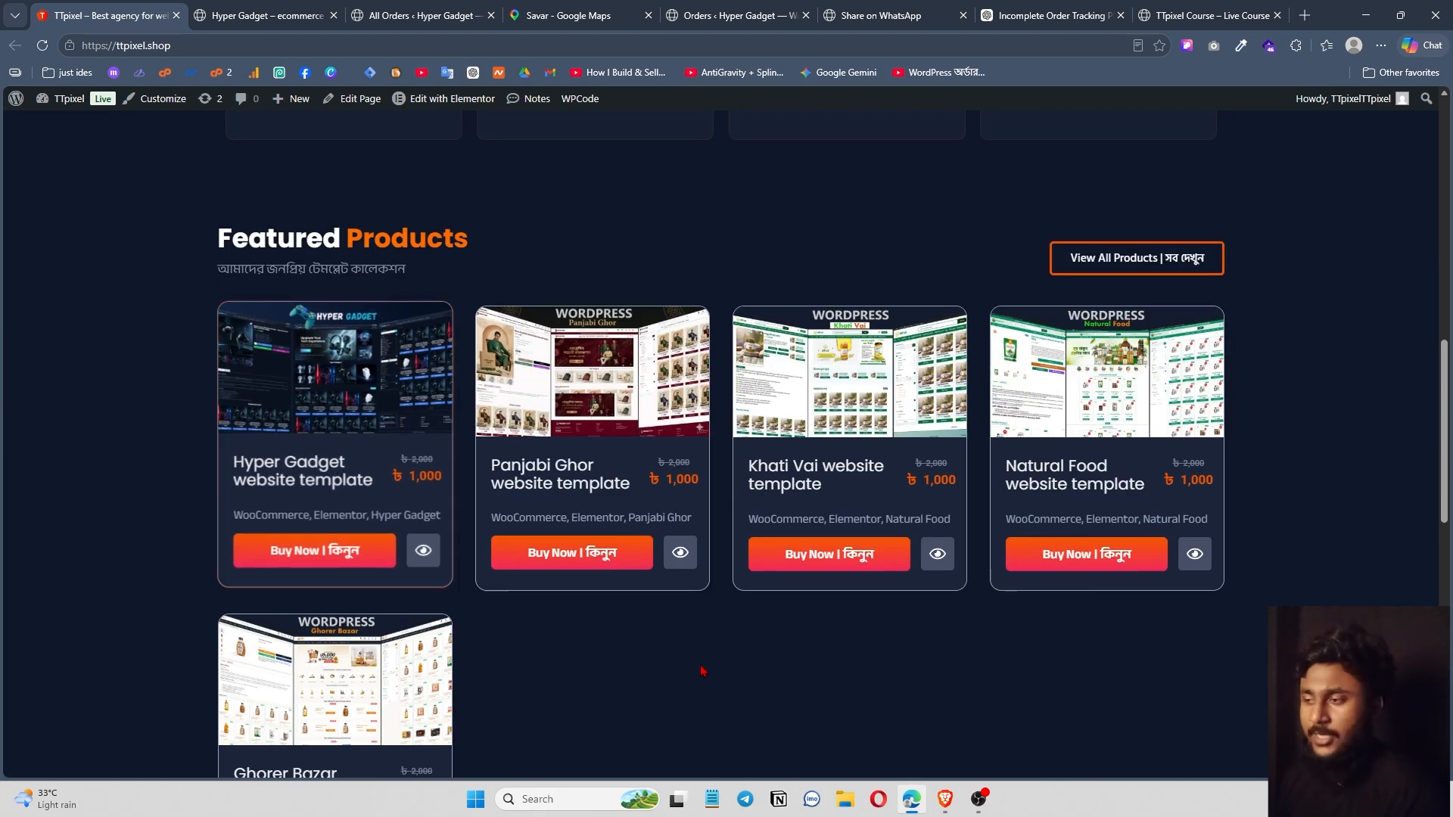
scroll(702, 671, "down", 7)
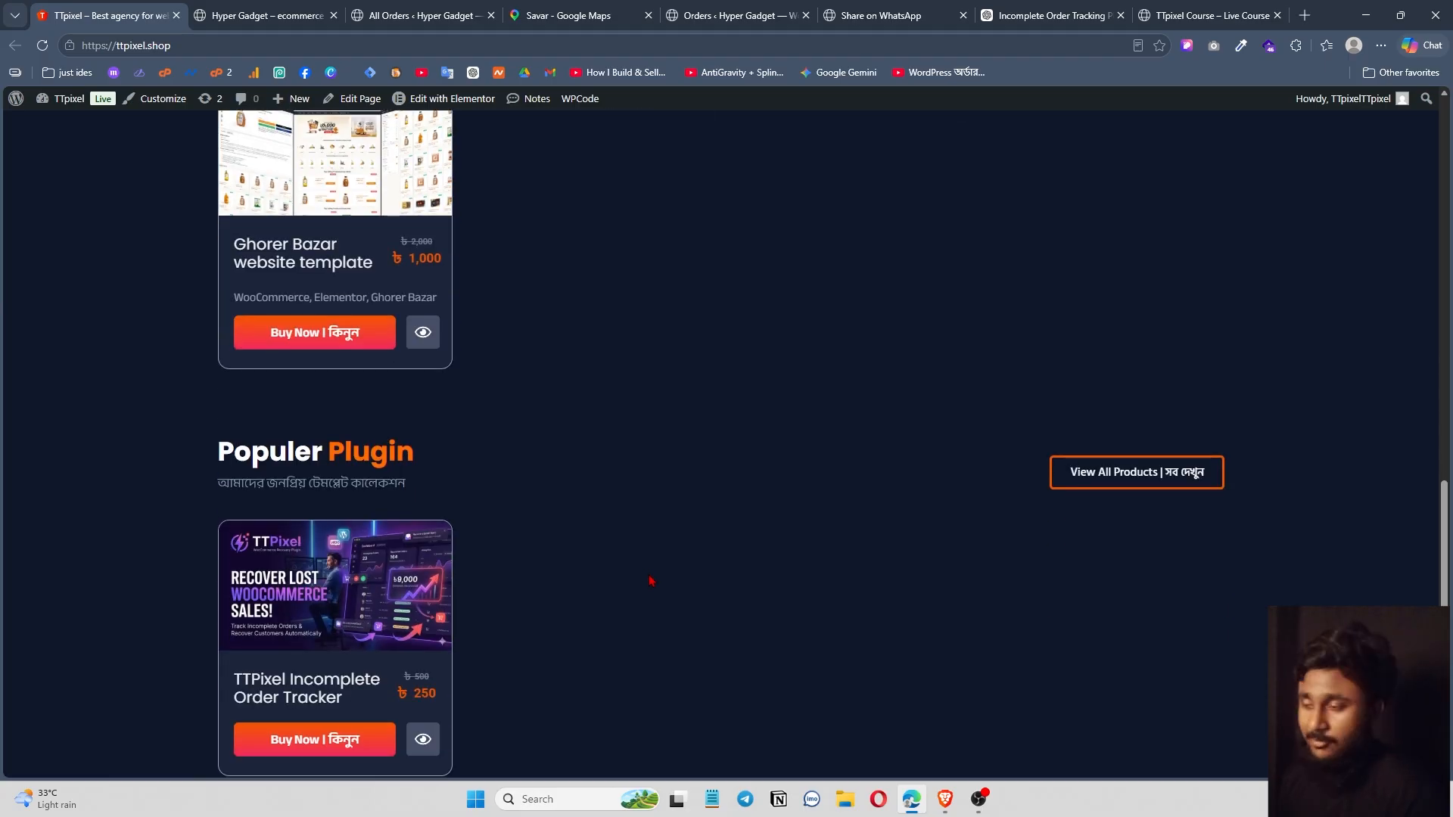
scroll(666, 612, "down", 3)
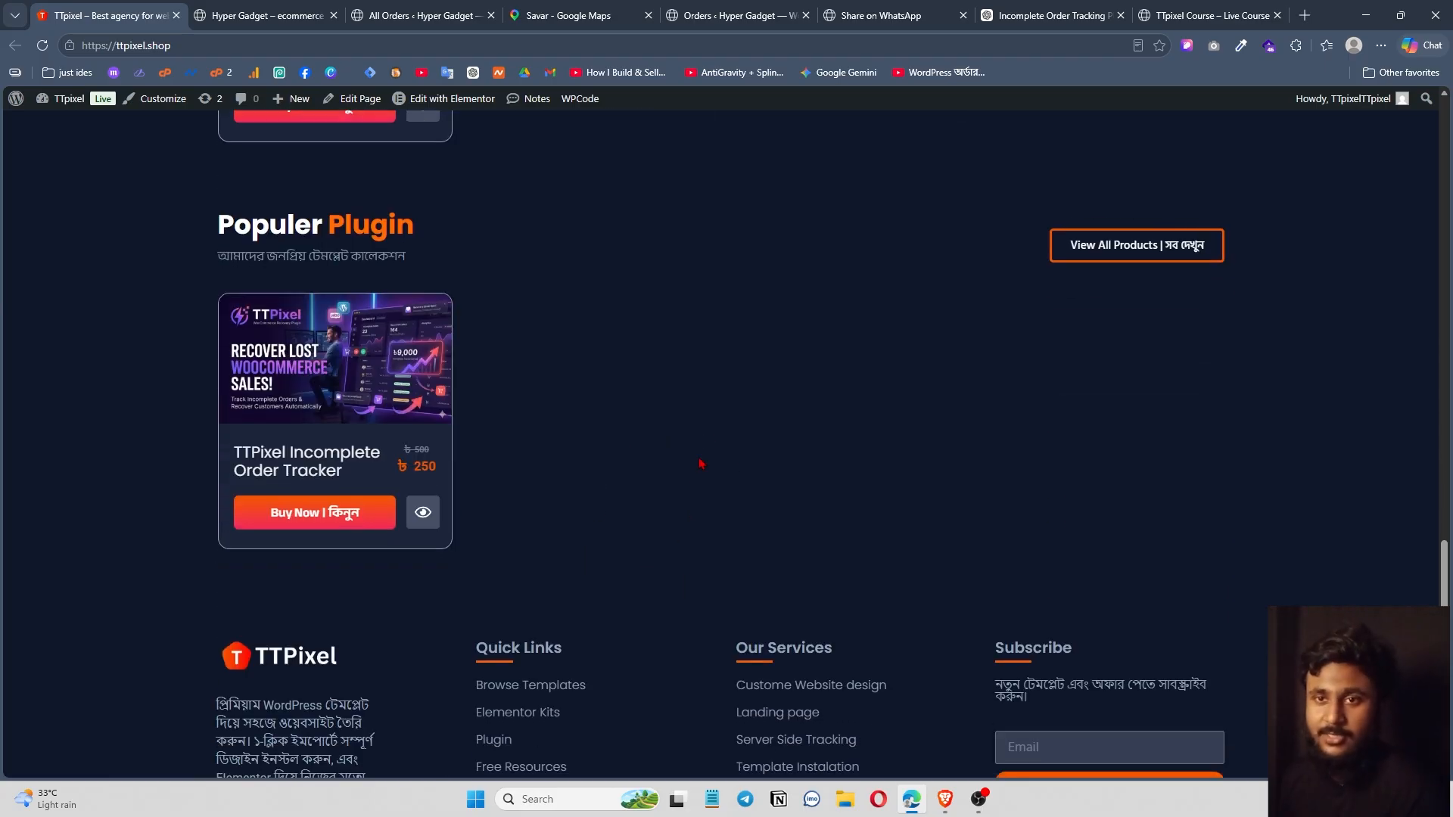
scroll(702, 424, "up", 4)
scroll(689, 455, "up", 4)
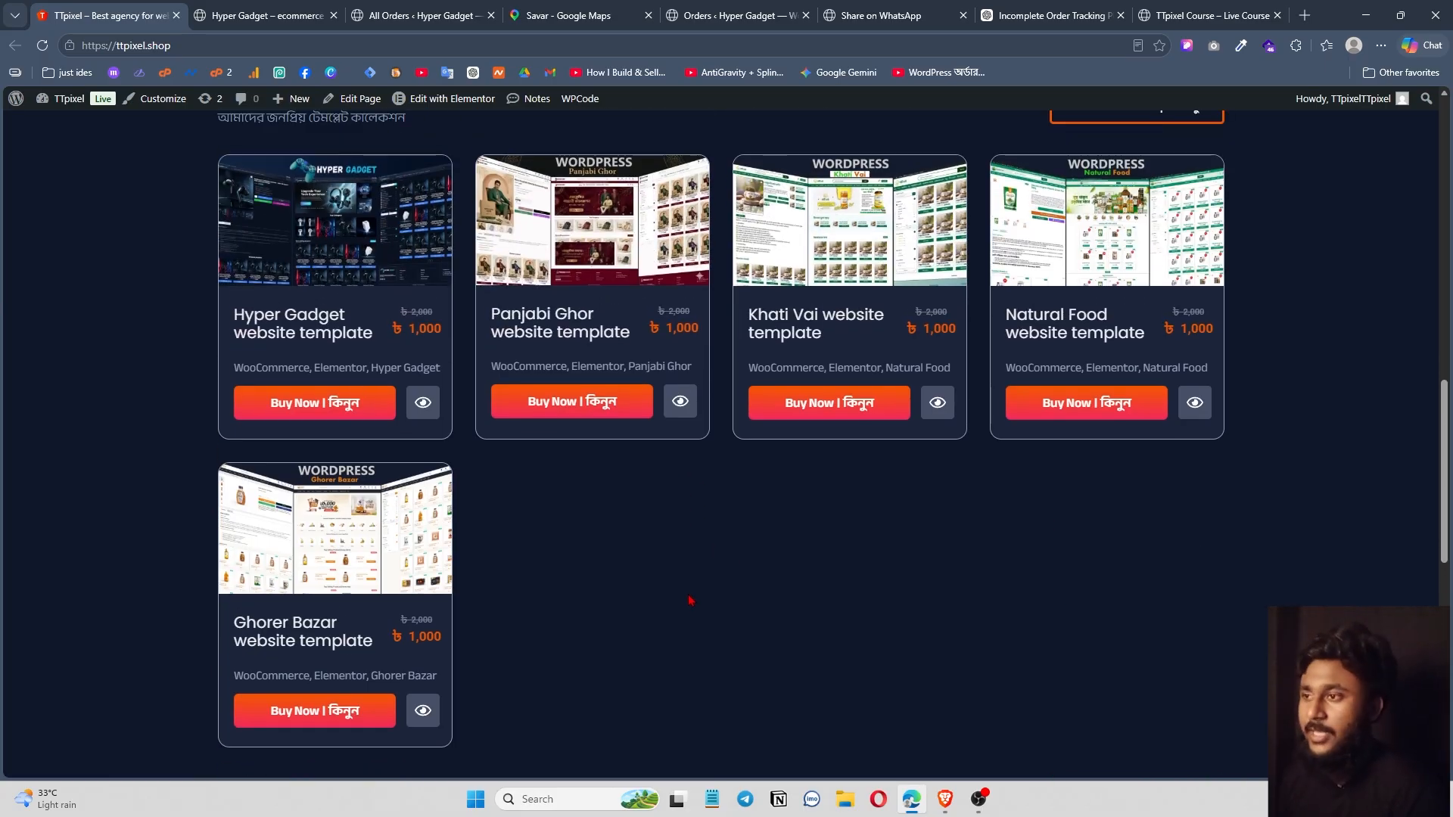
scroll(689, 600, "up", 1)
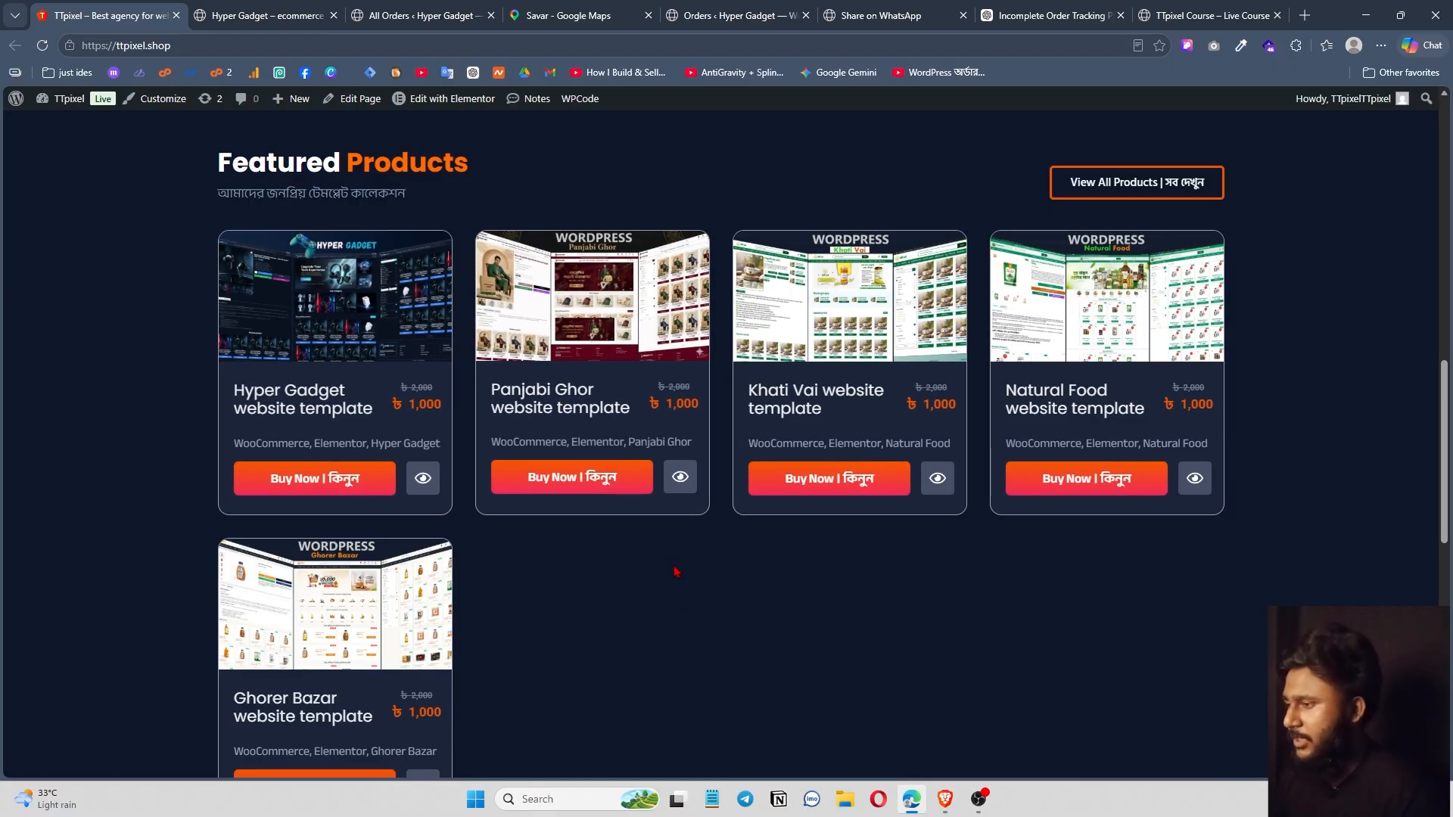
Add the charger to the Hyper Gadget cart and proceed to checkout.
left_click(944, 799)
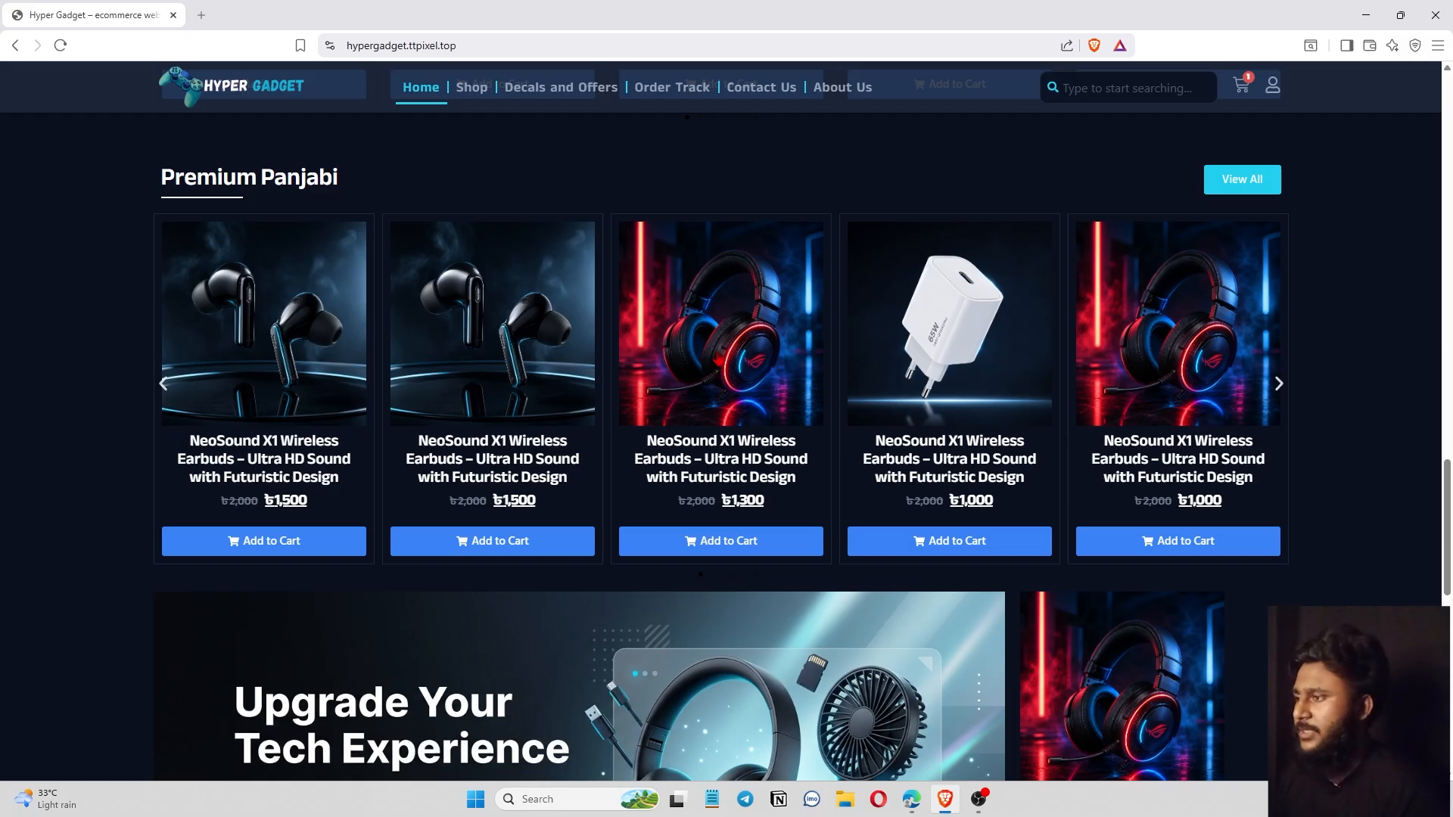
left_click(986, 539)
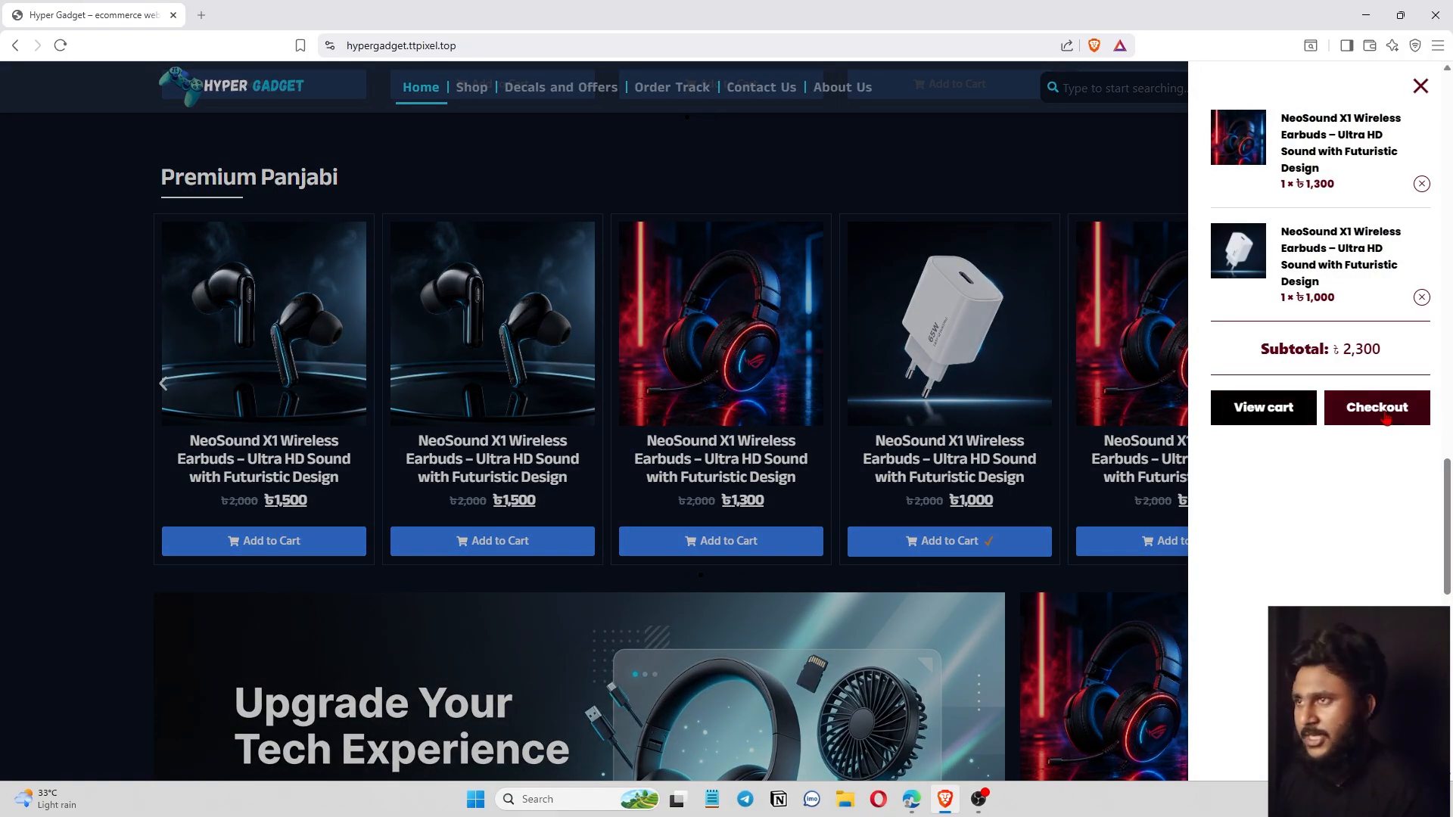
left_click(1376, 407)
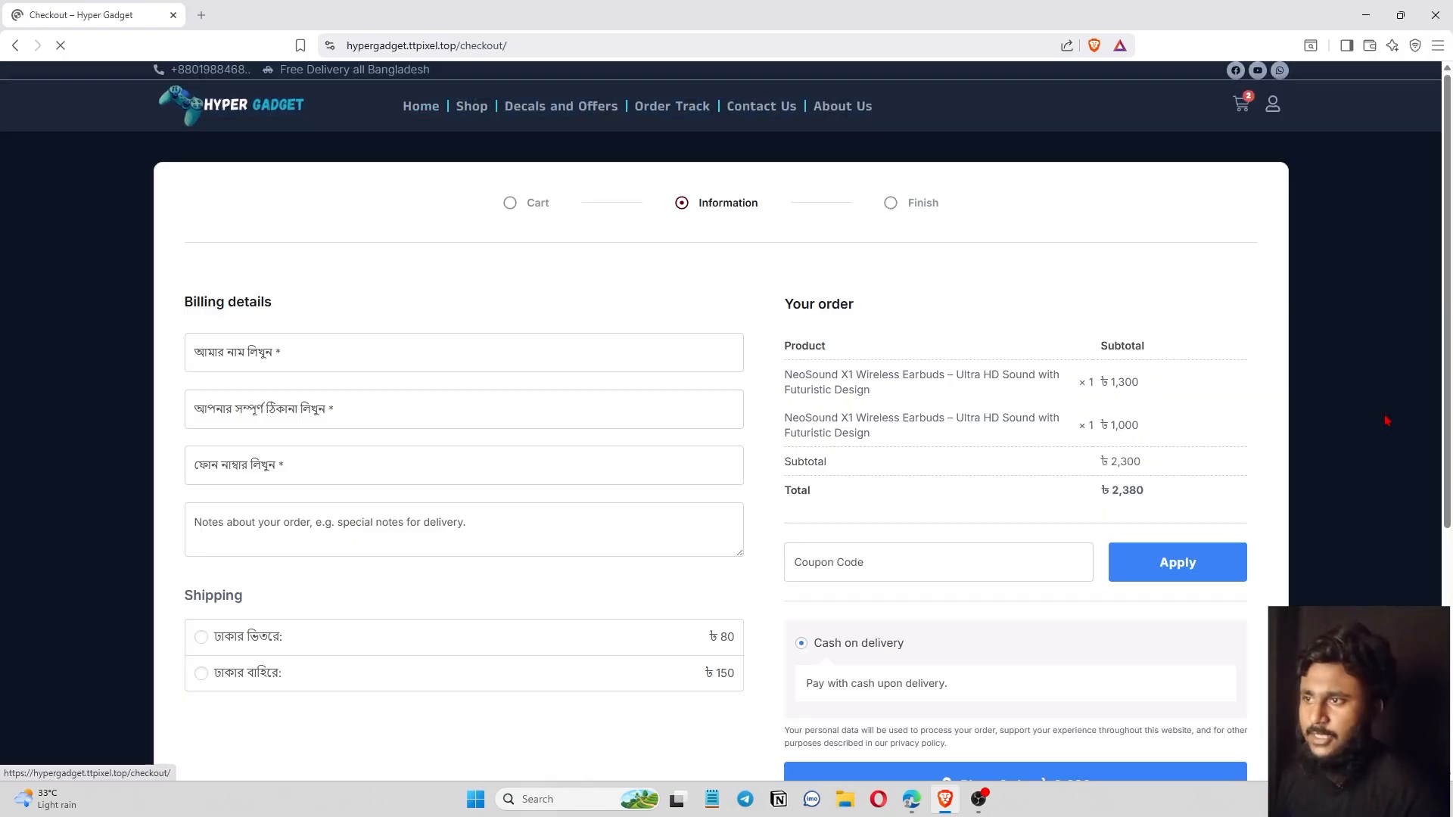
Fill in the customer's billing name, address and phone number on the checkout form.
left_click(383, 362)
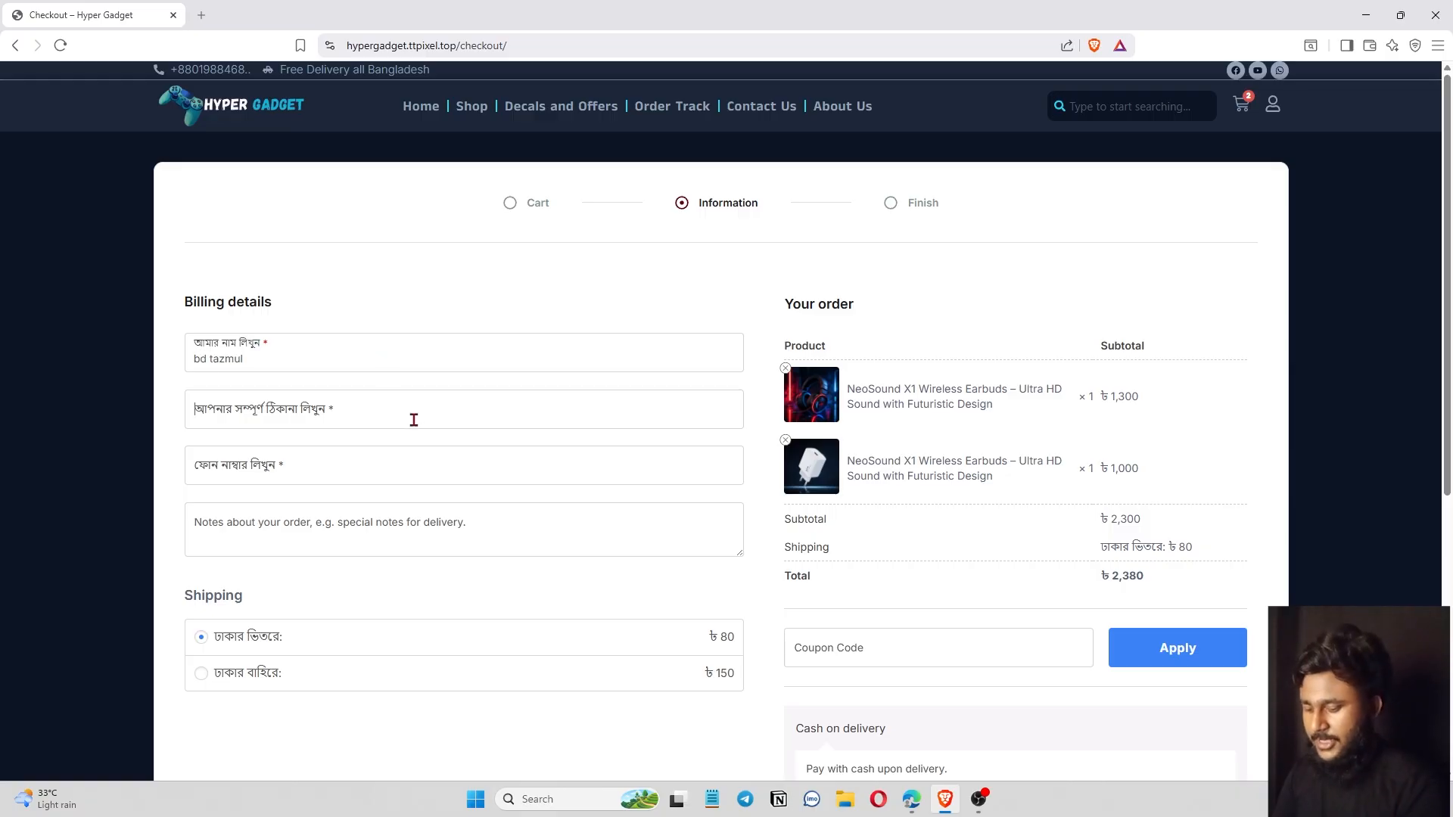
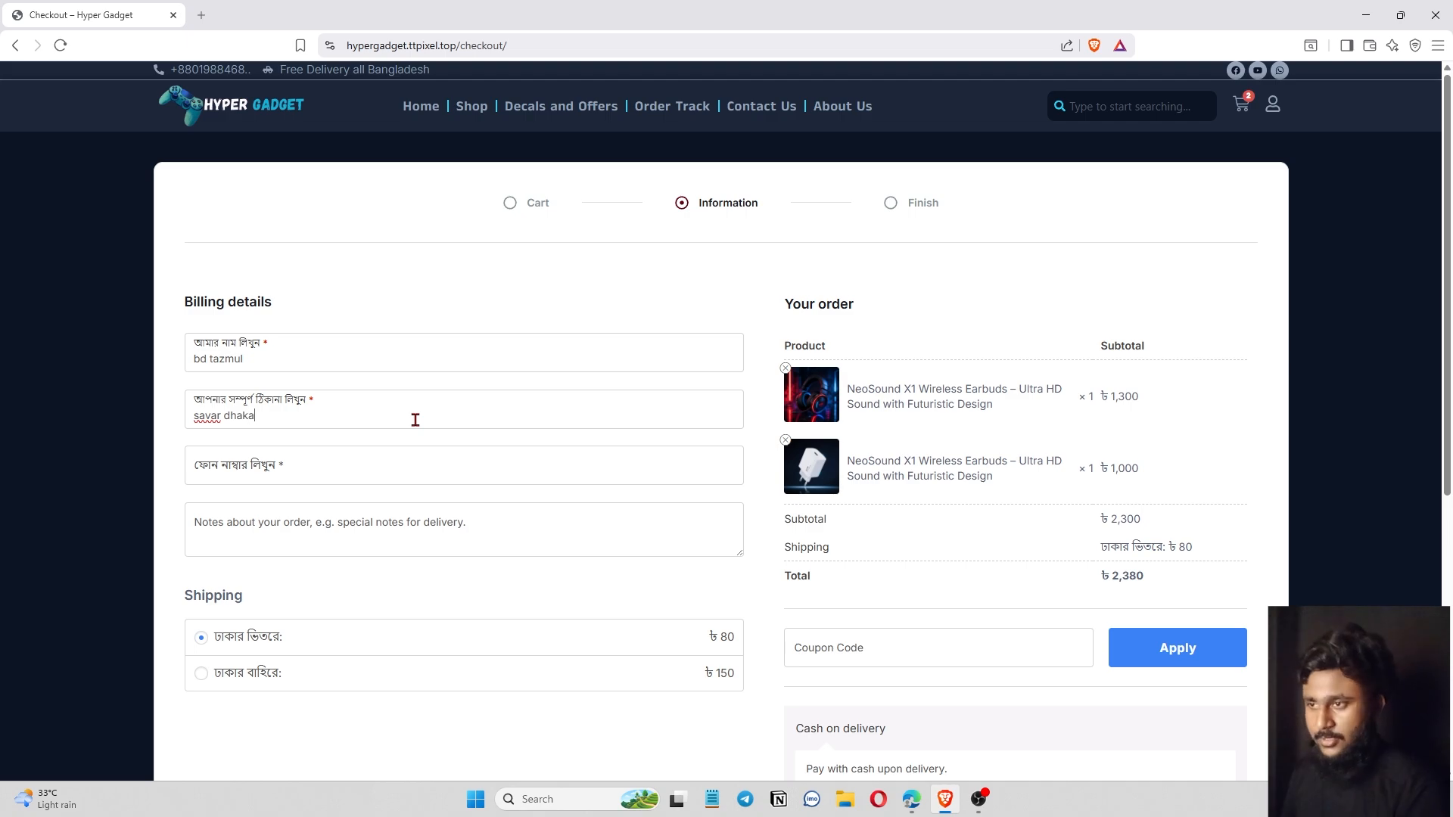
left_click(397, 529)
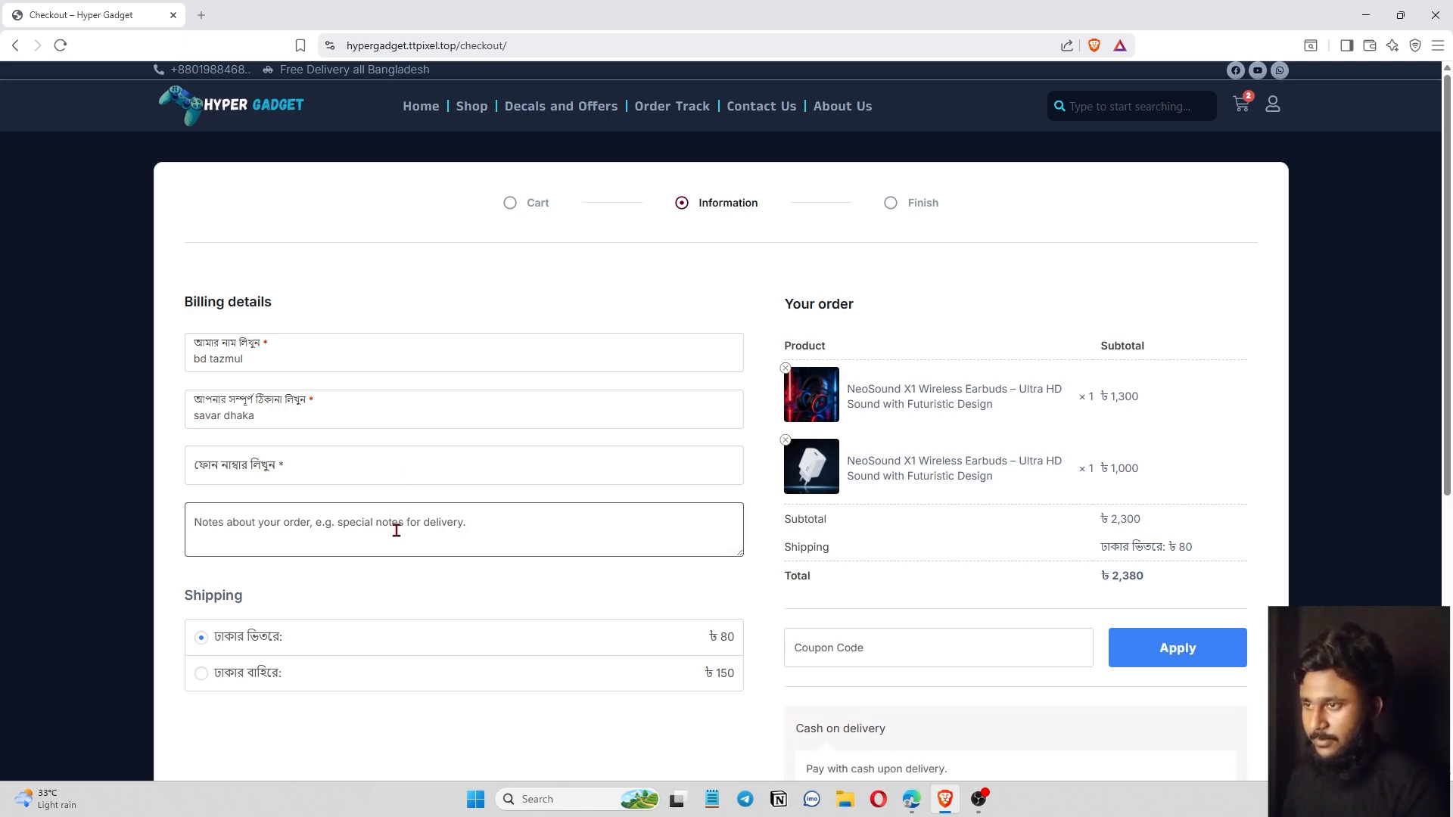
left_click(378, 464)
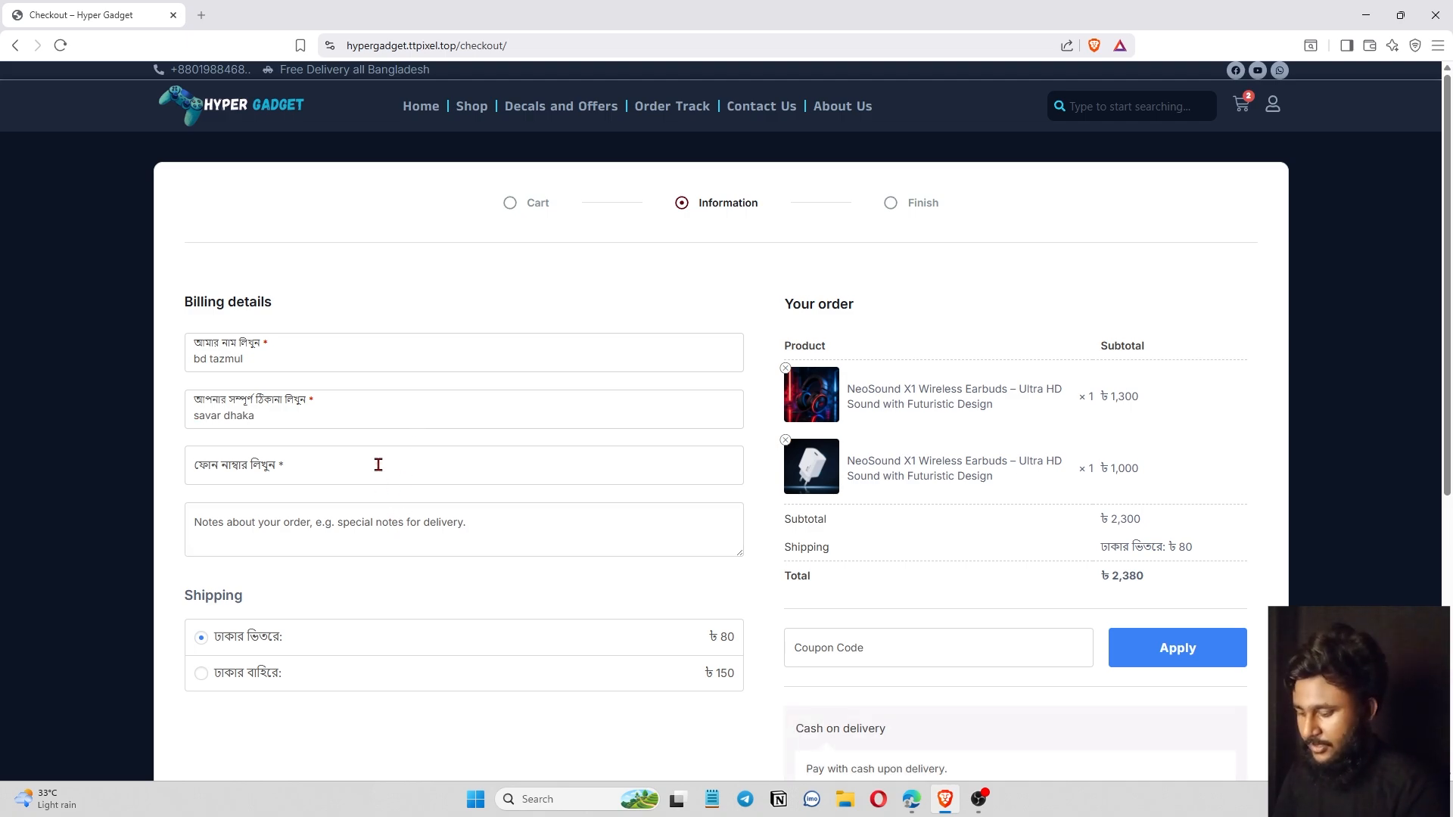
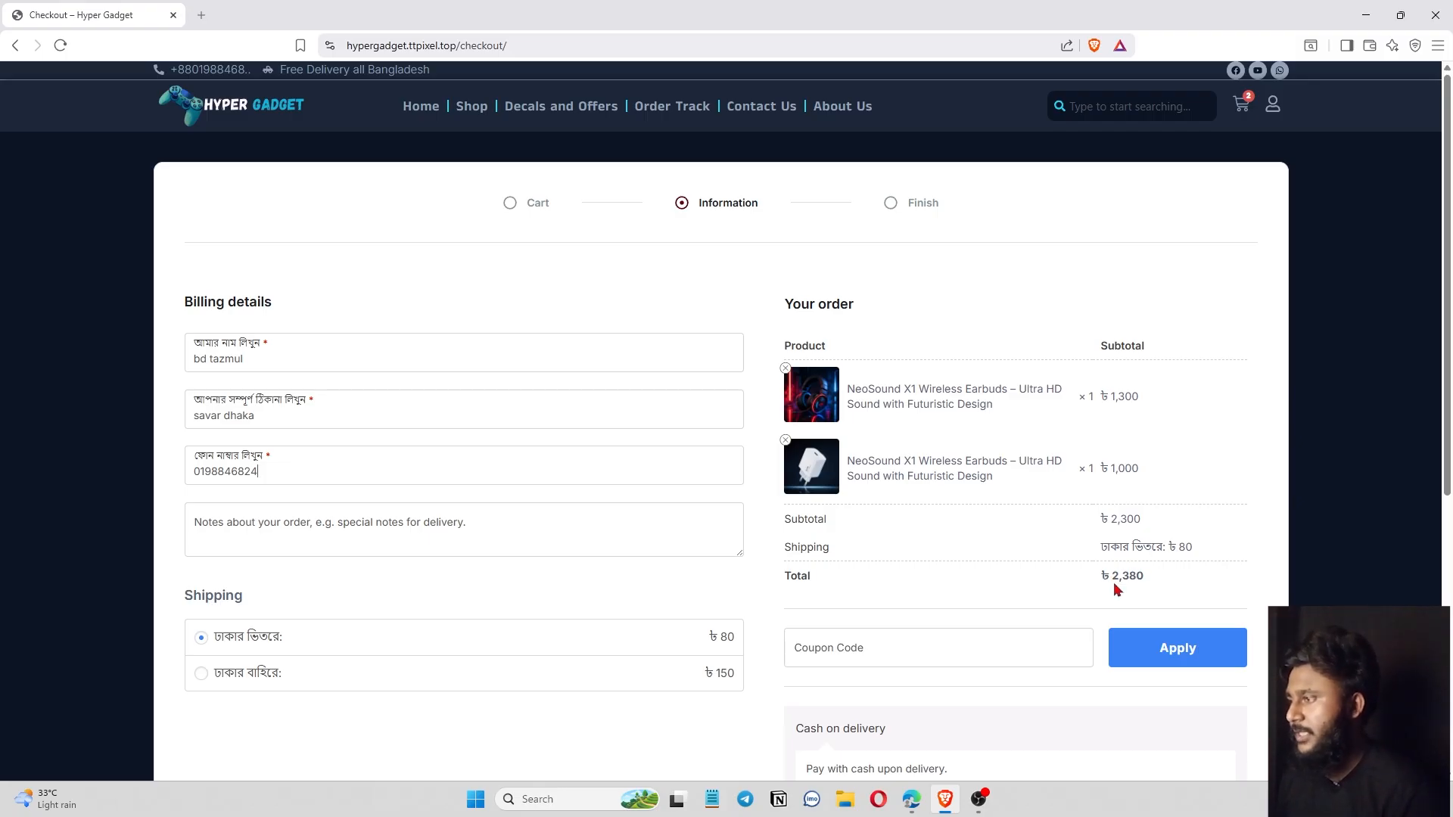
Leave the filled checkout unplaced and switch to the Incomplete Order Tracking Plugin ChatGPT chat.
scroll(991, 578, "down", 2)
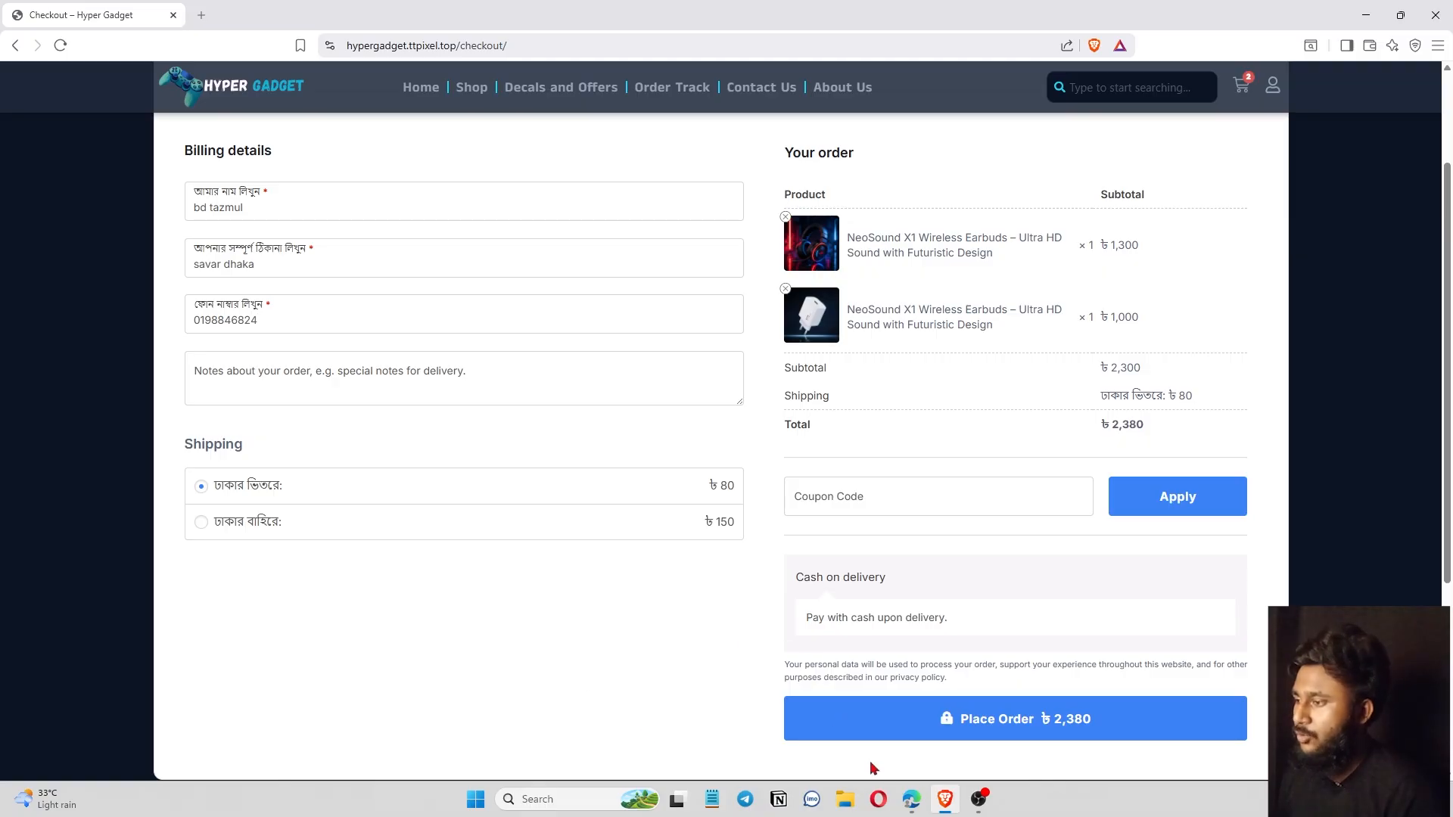
left_click(913, 804)
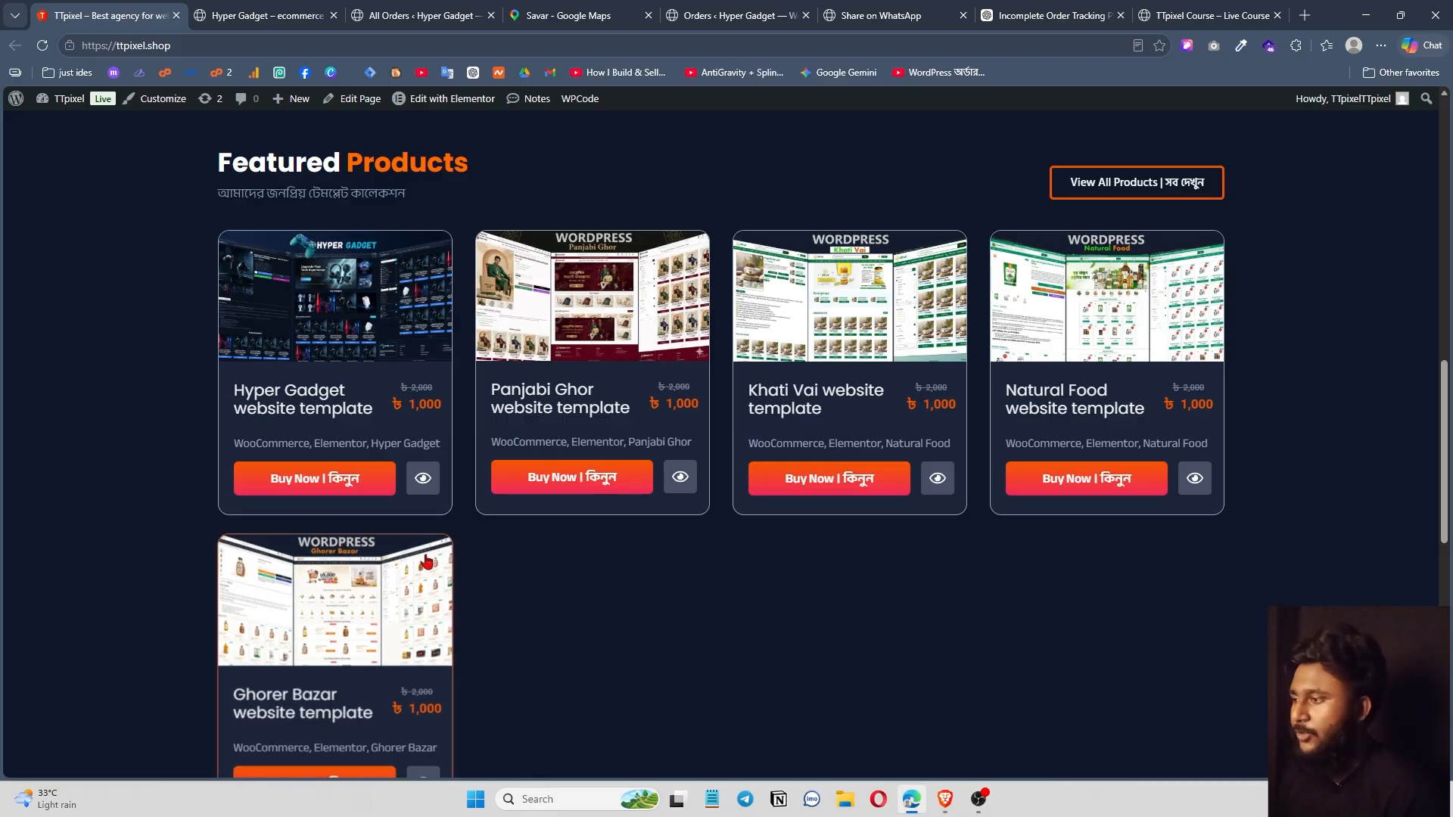
left_click(956, 805)
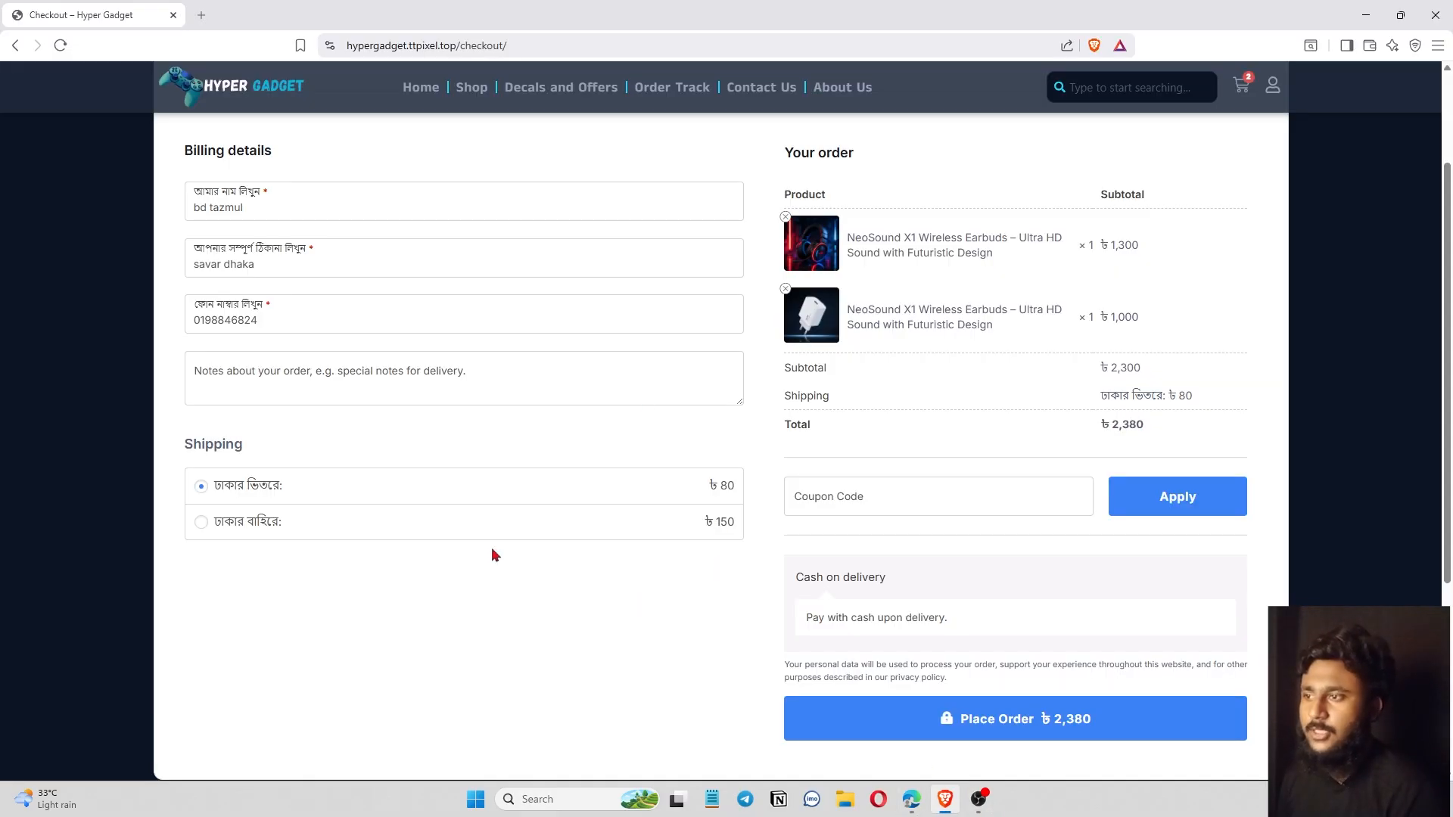
scroll(387, 411, "up", 3)
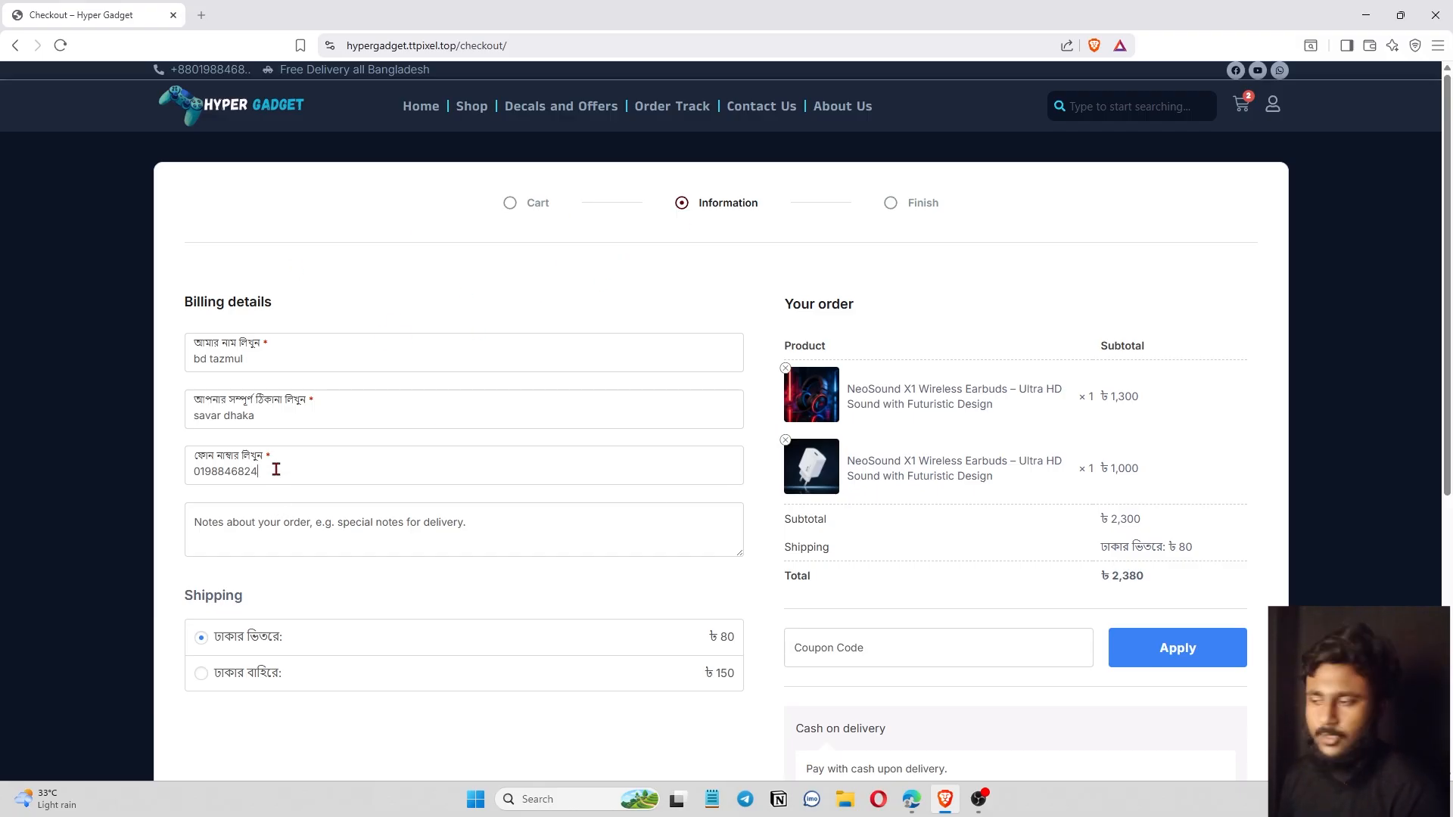
left_click(911, 801)
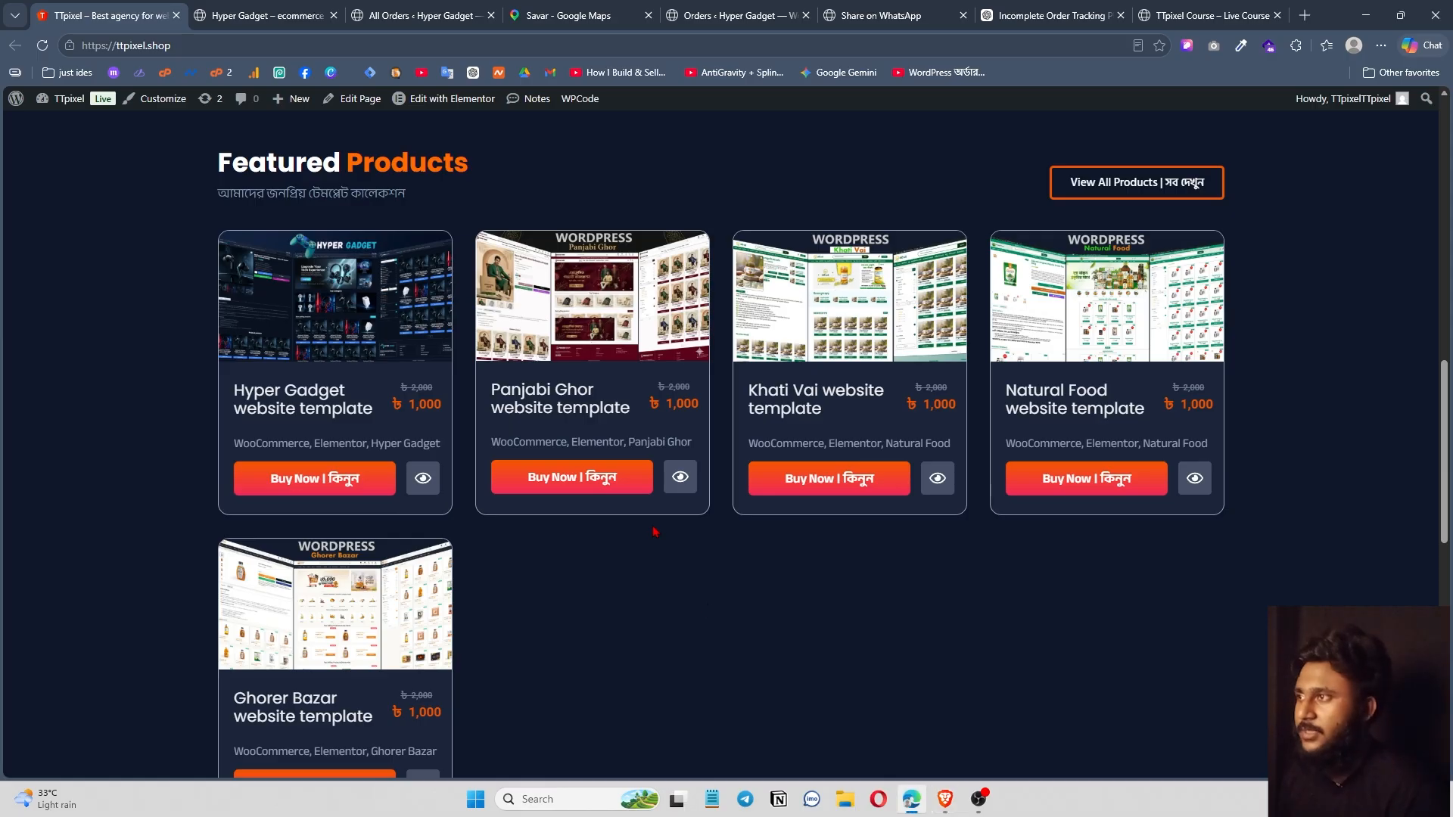
left_click(1052, 15)
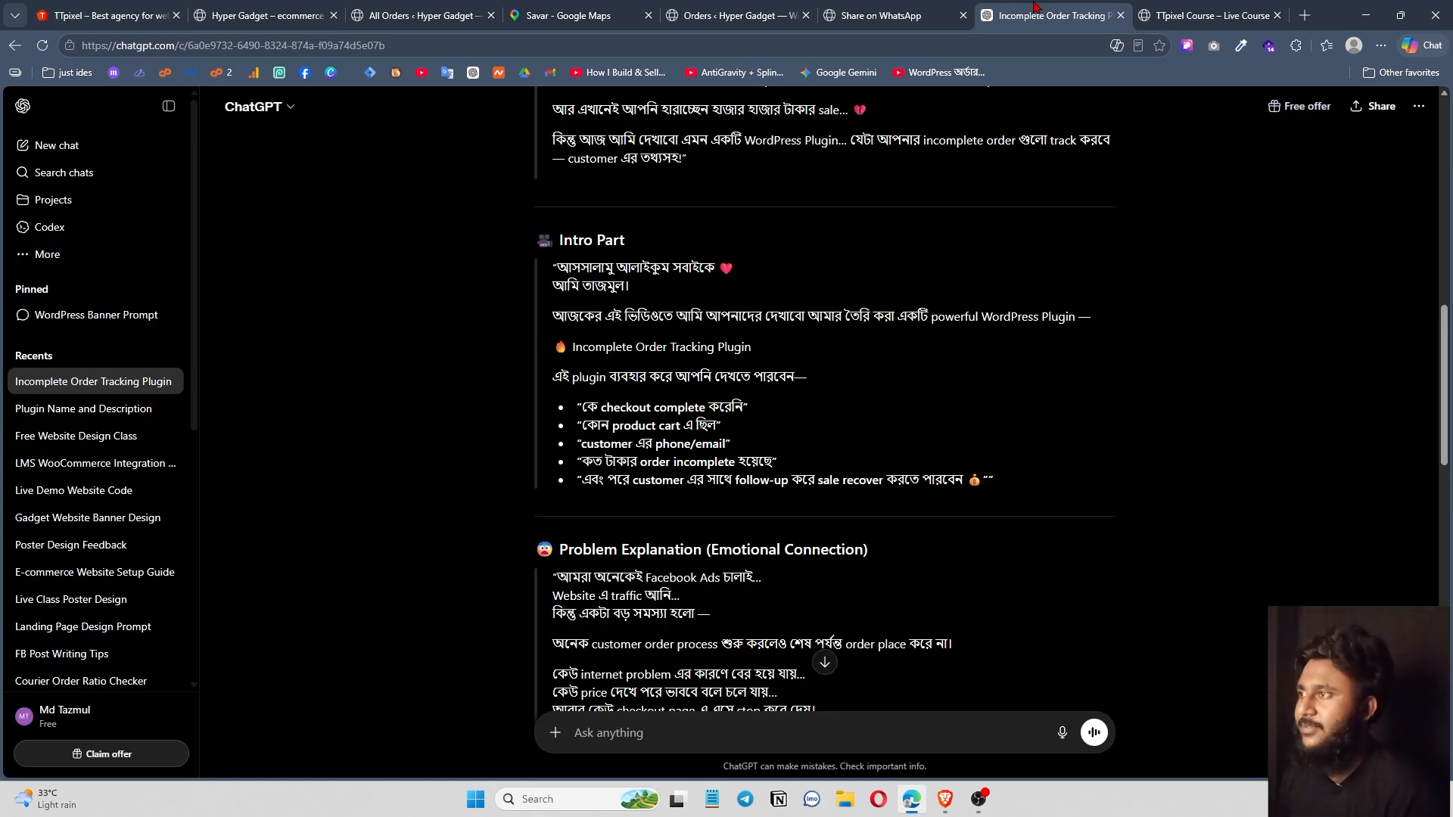
Refresh the incomplete orders list to show the new ৳2,300 checkout, then open TTPixel Course.
left_click(920, 8)
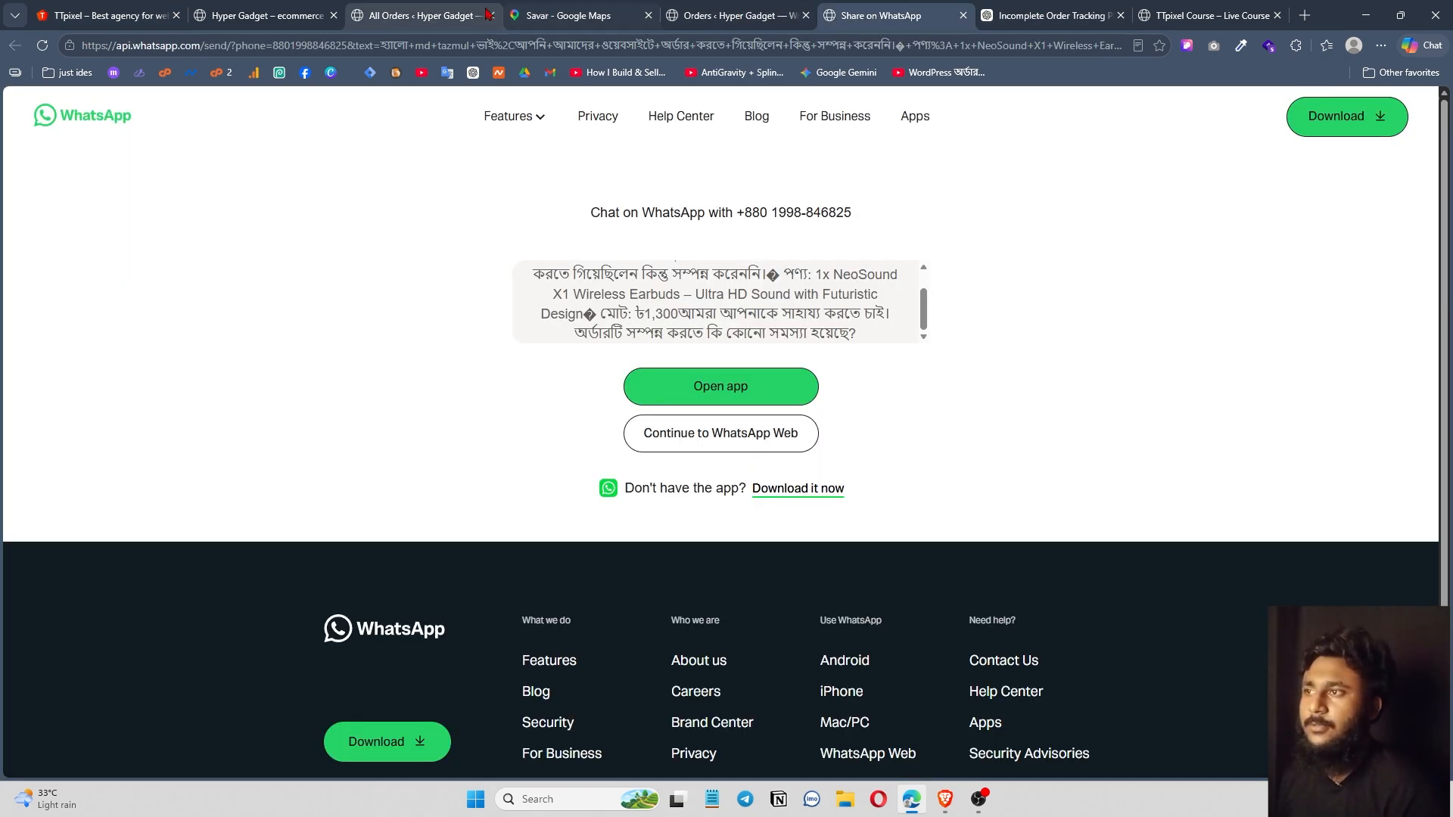
left_click(405, 16)
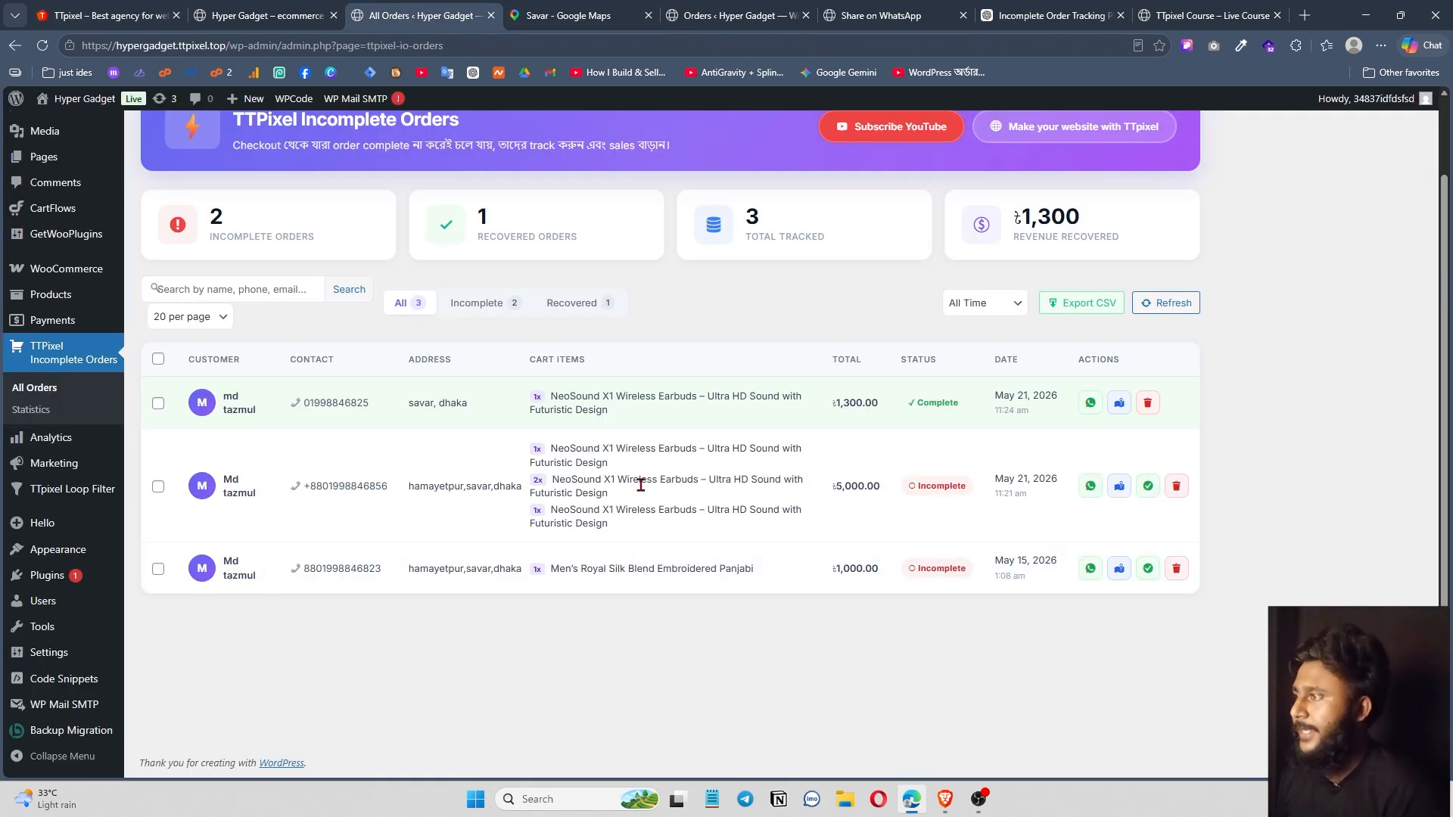
left_click(1168, 310)
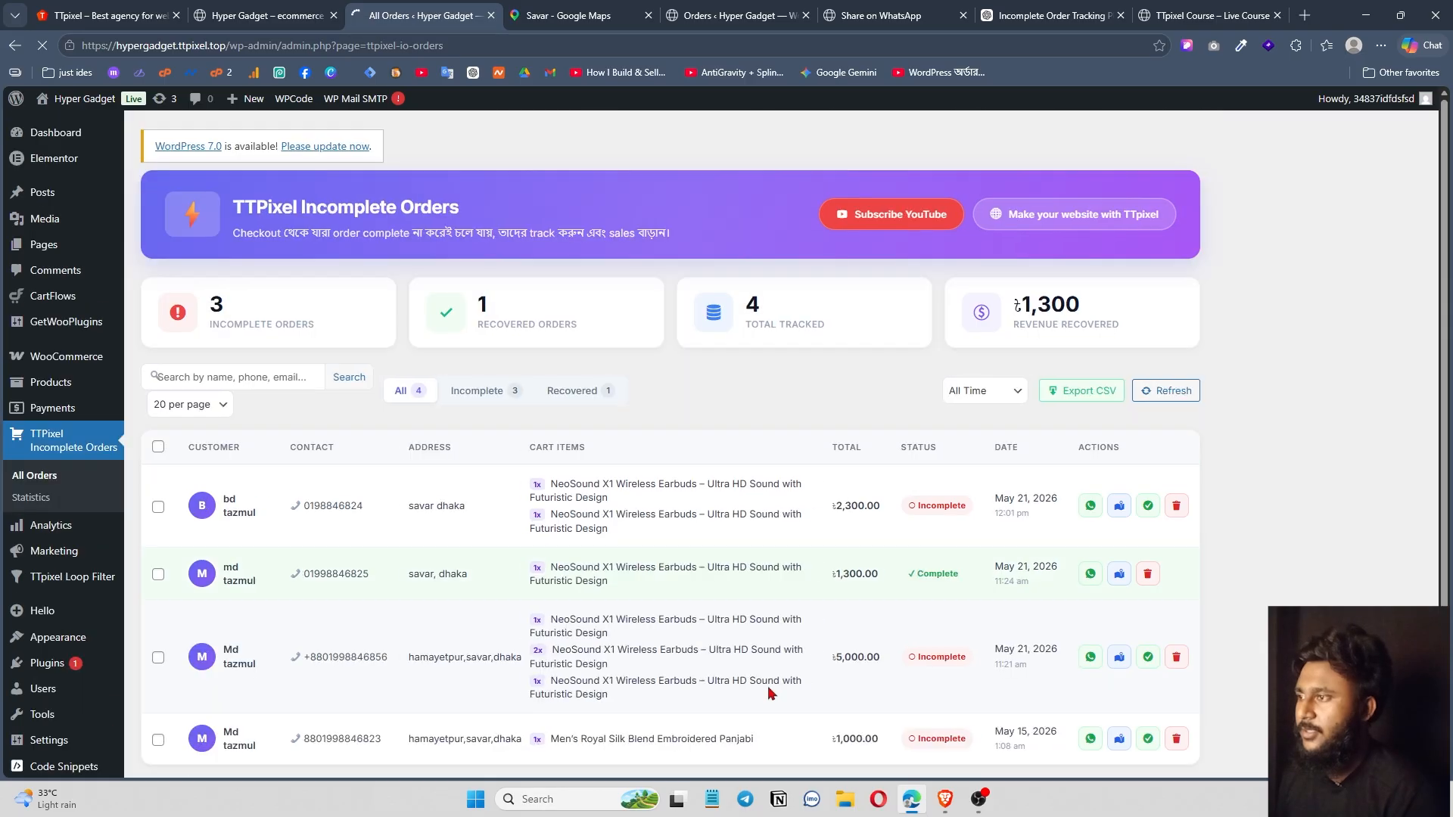
scroll(794, 361, "down", 2)
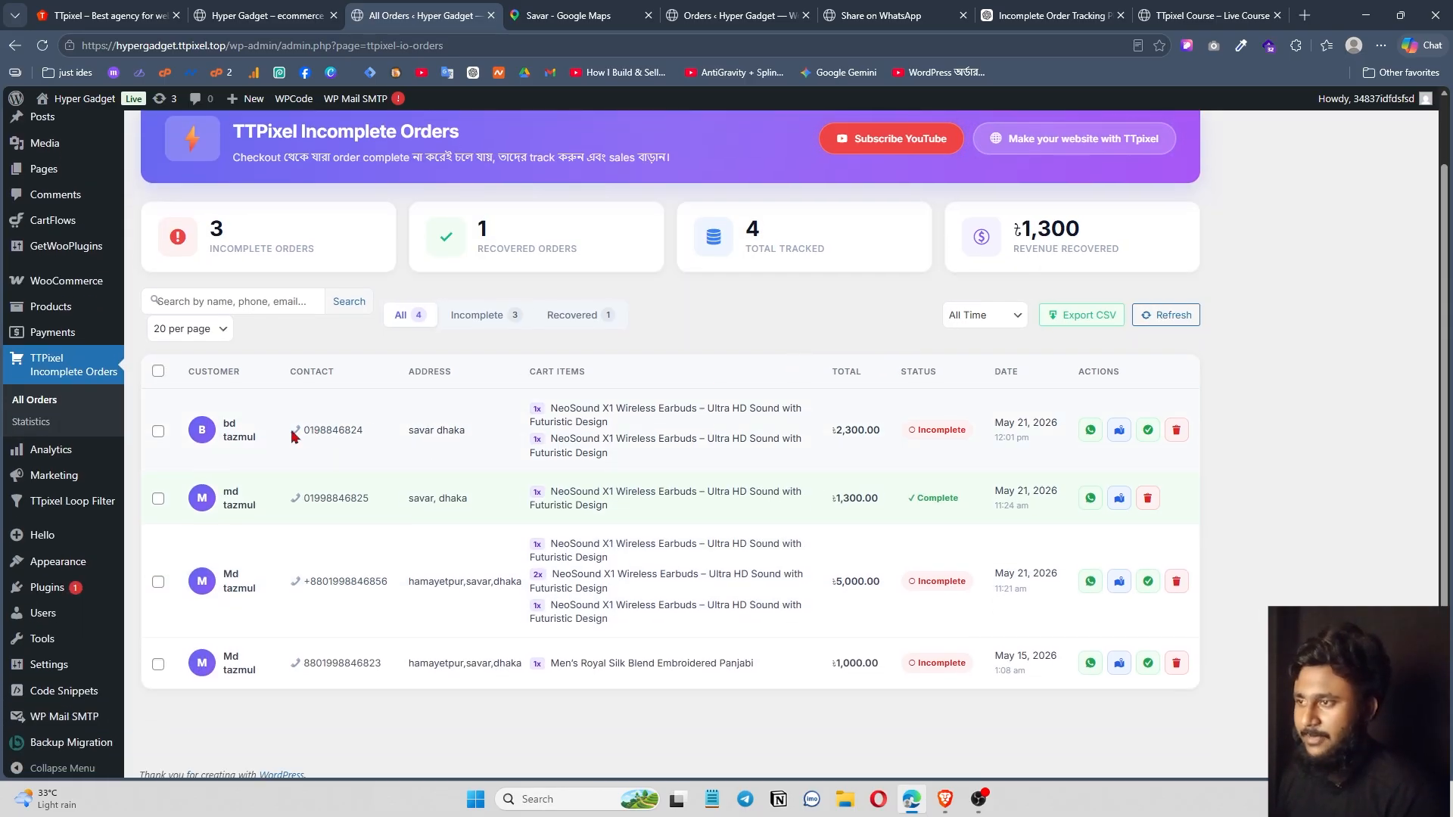
left_click_drag(407, 432, 492, 433)
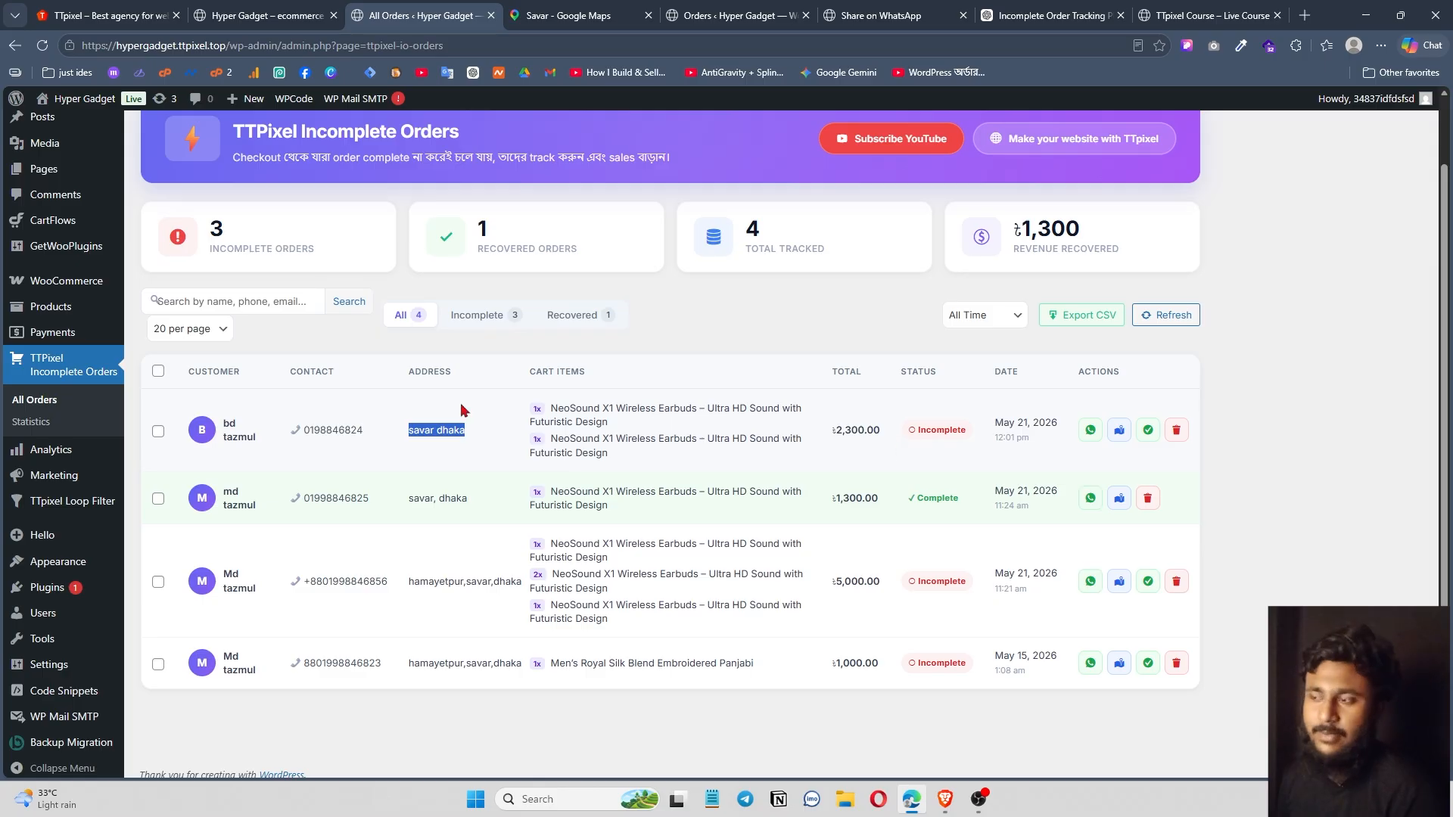
left_click(512, 391)
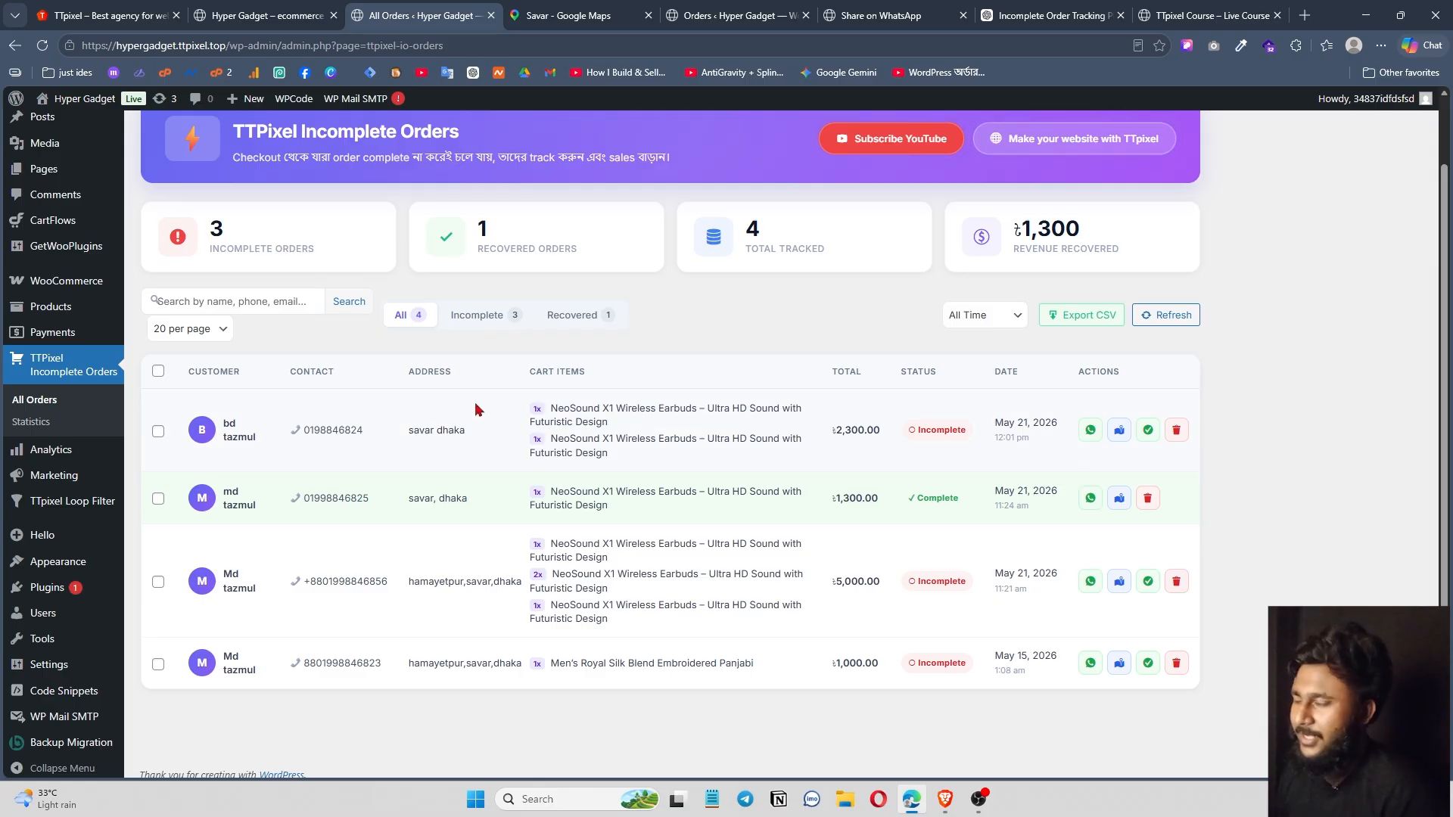
key("ctrl+9")
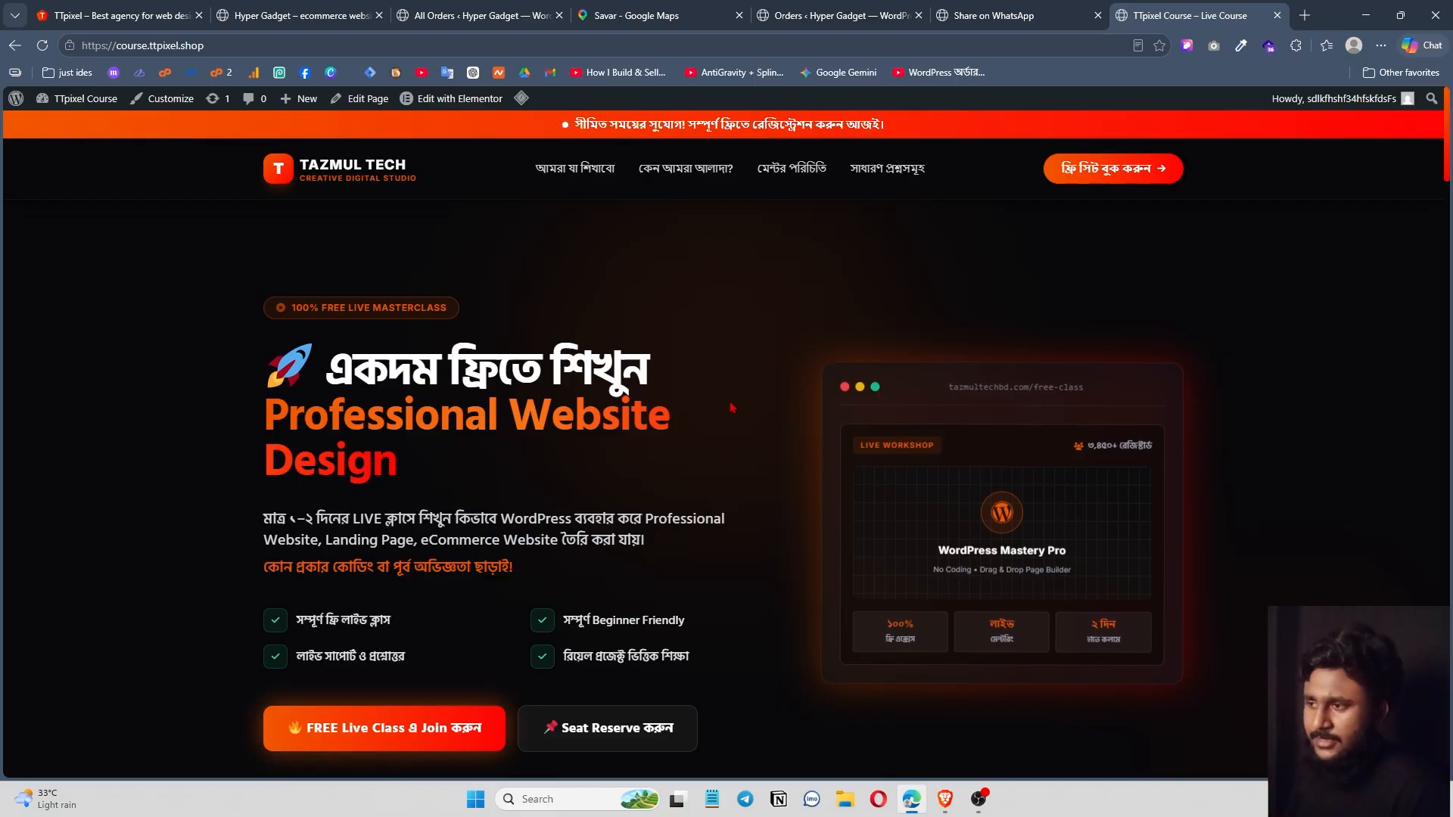
Bring the Hyper Gadget checkout window forward, return to the store home page and browse it.
scroll(615, 437, "down", 3)
scroll(615, 437, "up", 3)
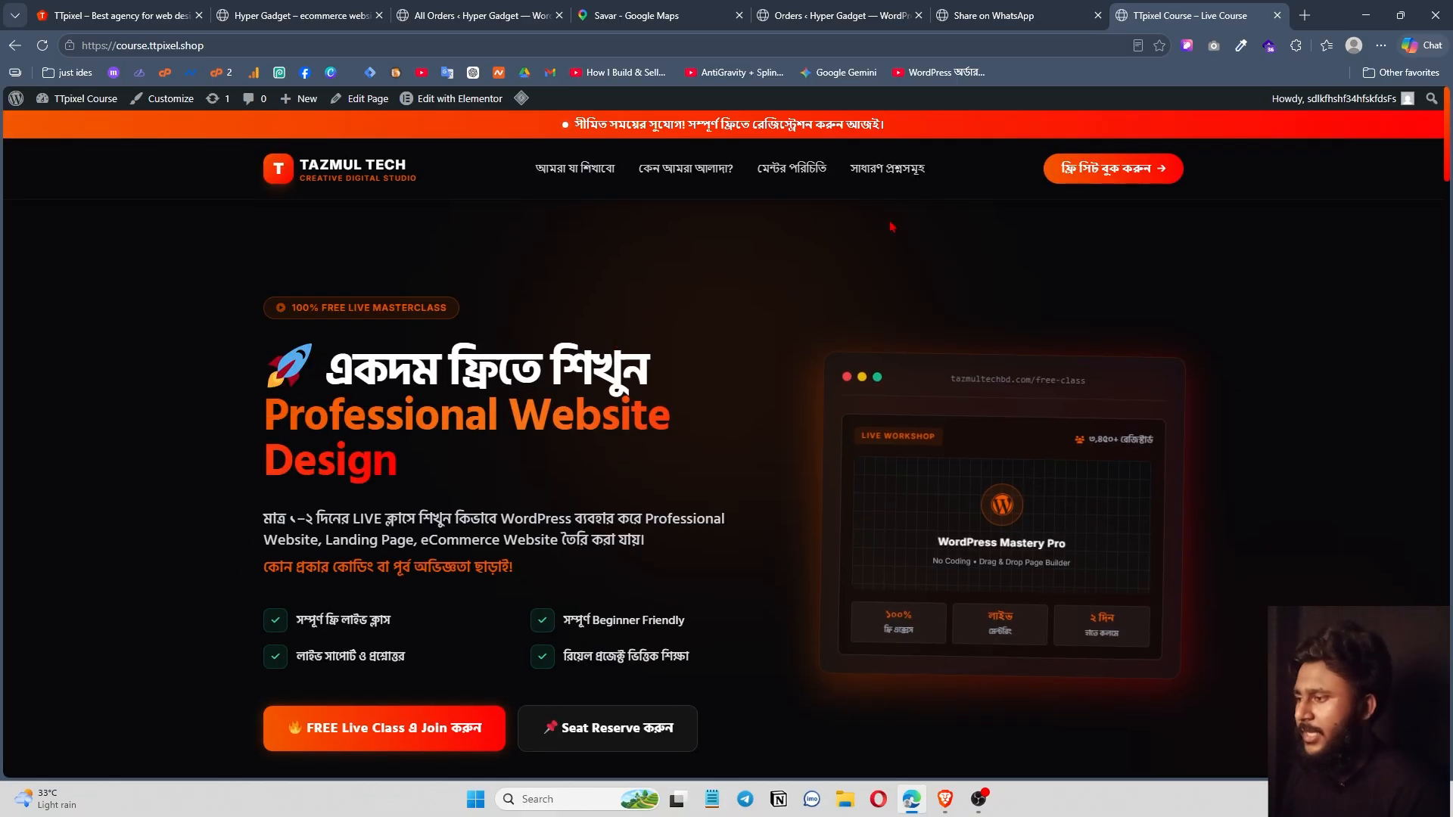
left_click(944, 800)
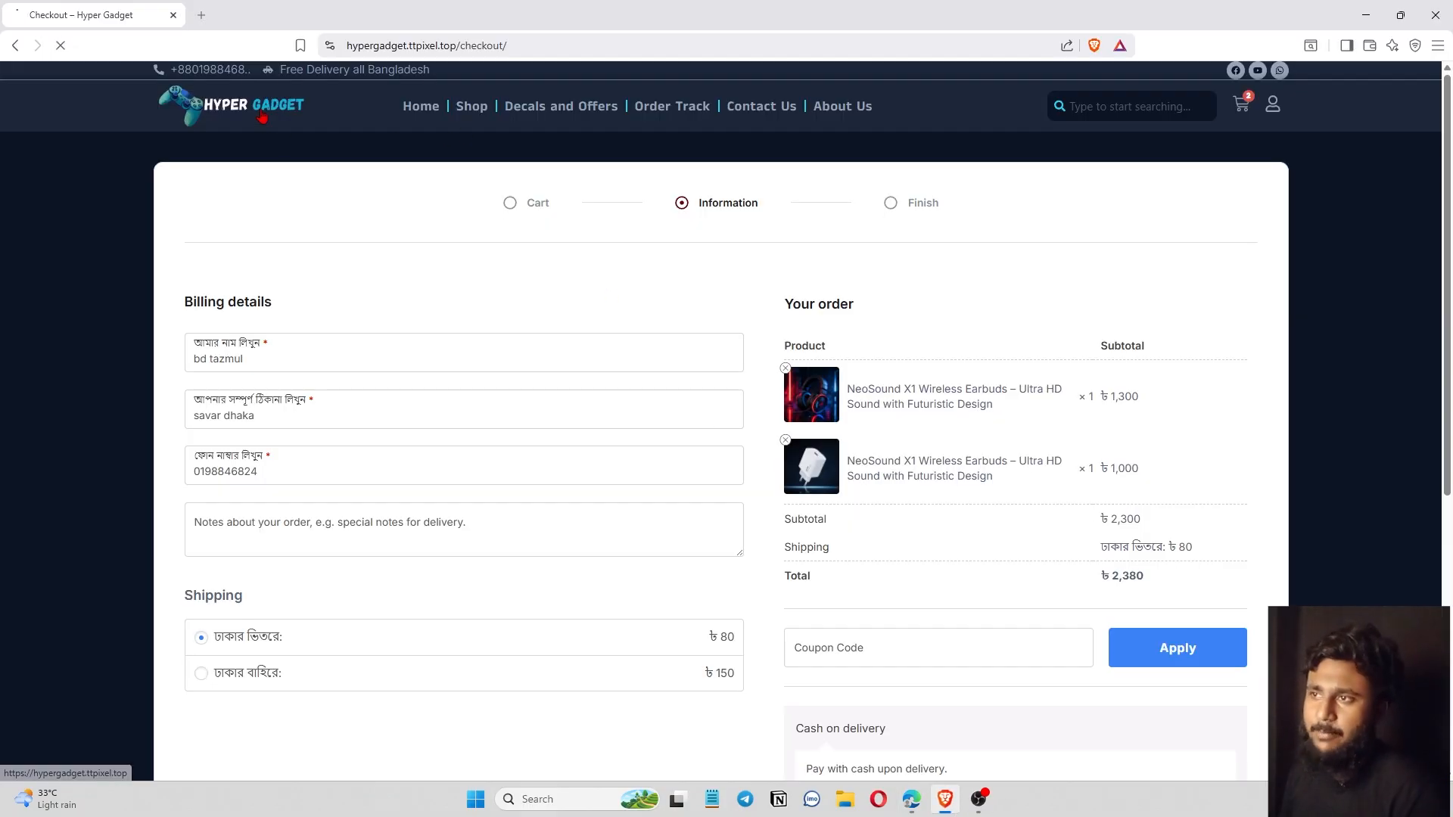
left_click(320, 141)
scroll(880, 558, "down", 15)
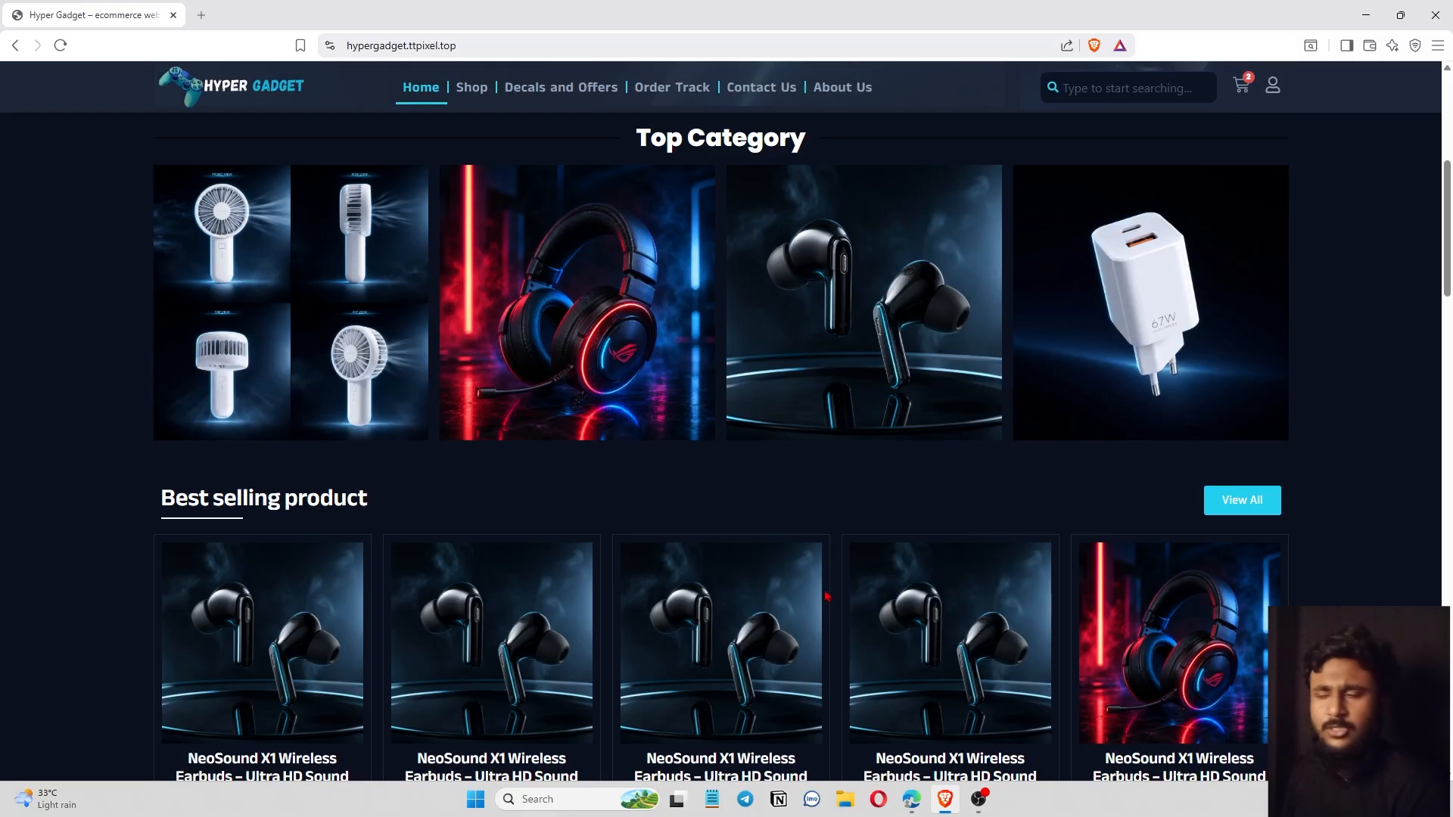
scroll(863, 527, "down", 15)
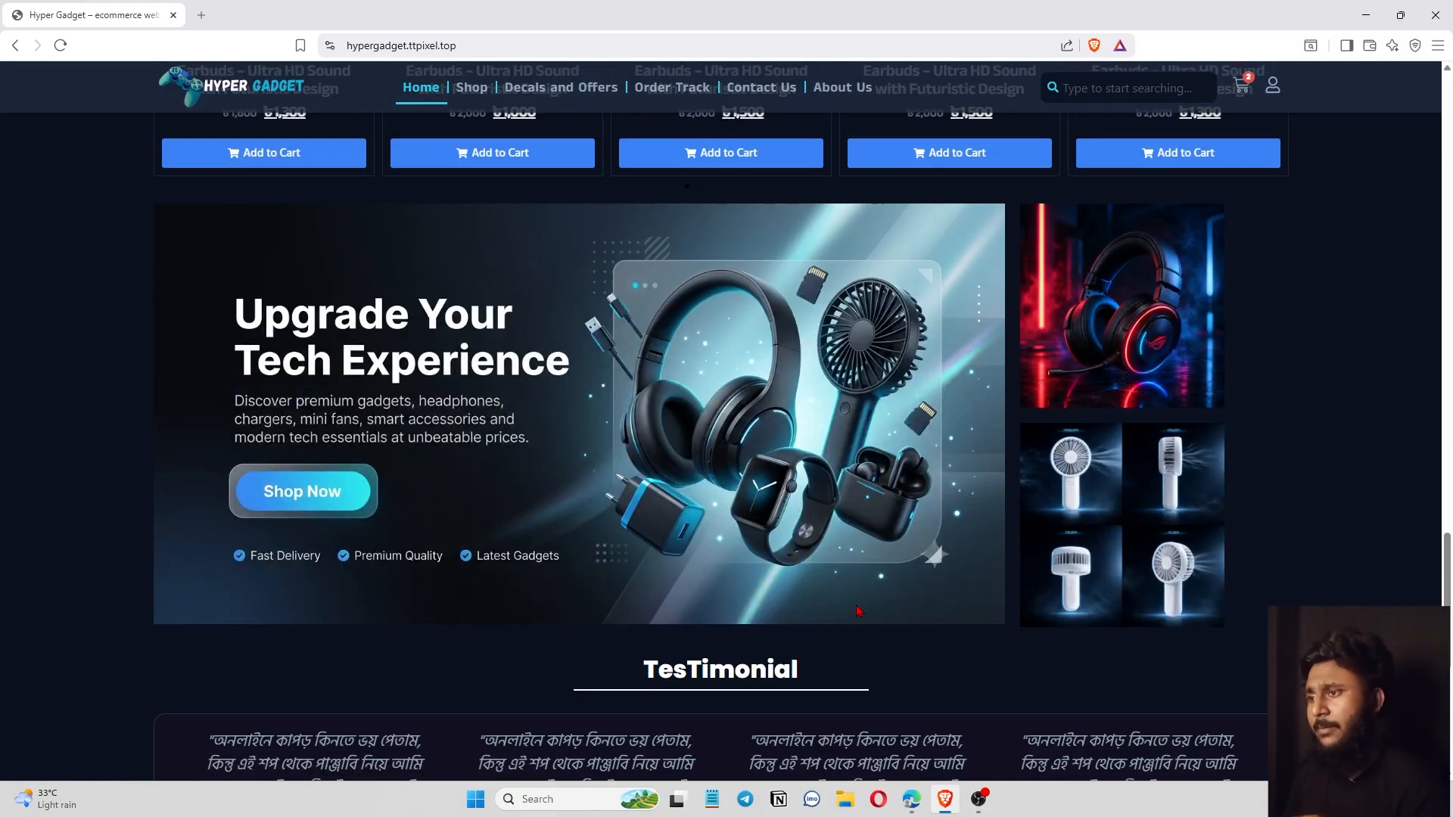
scroll(859, 611, "down", 5)
scroll(863, 614, "up", 12)
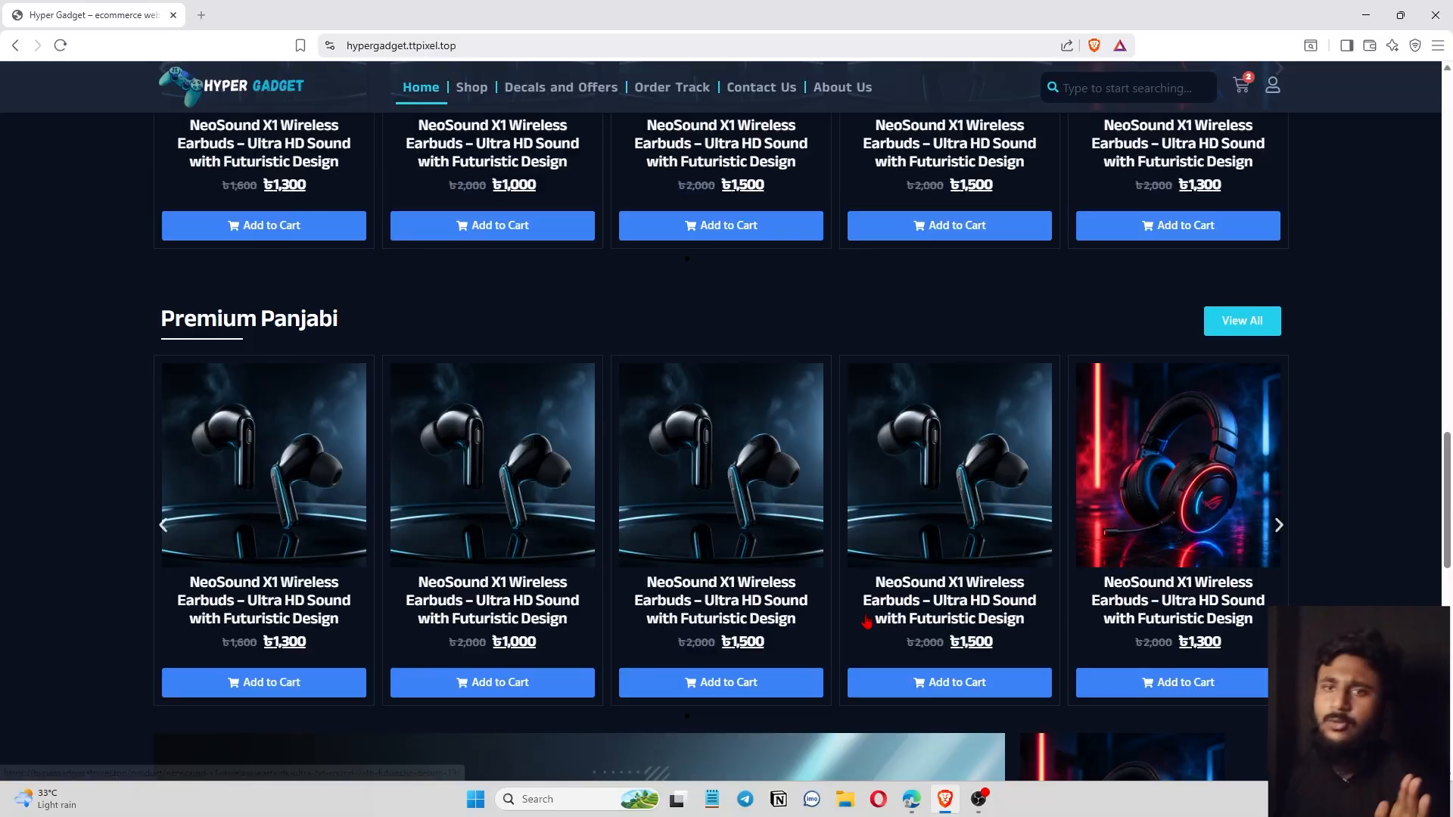
scroll(867, 621, "up", 6)
scroll(882, 622, "up", 15)
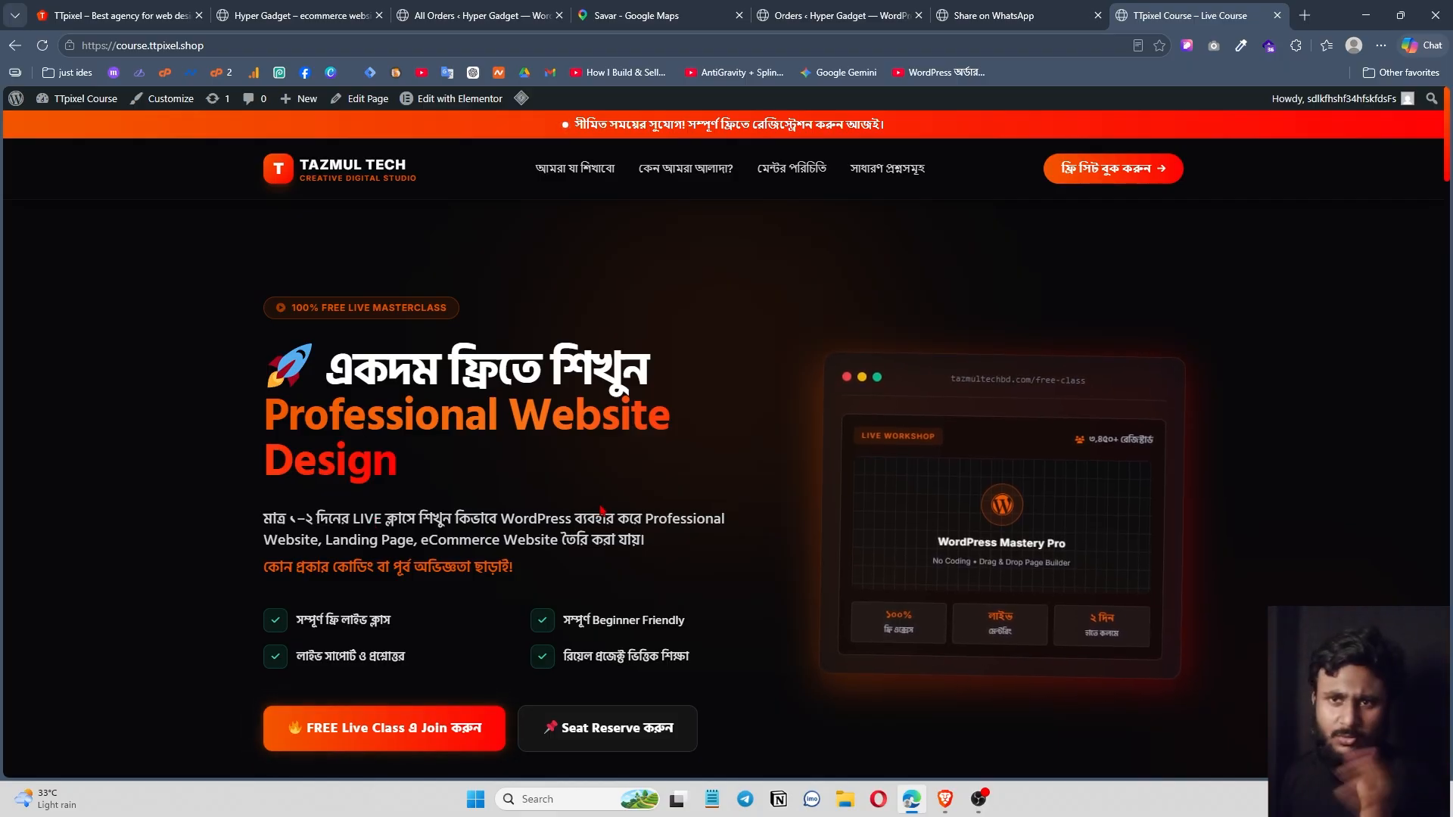
scroll(596, 512, "down", 5)
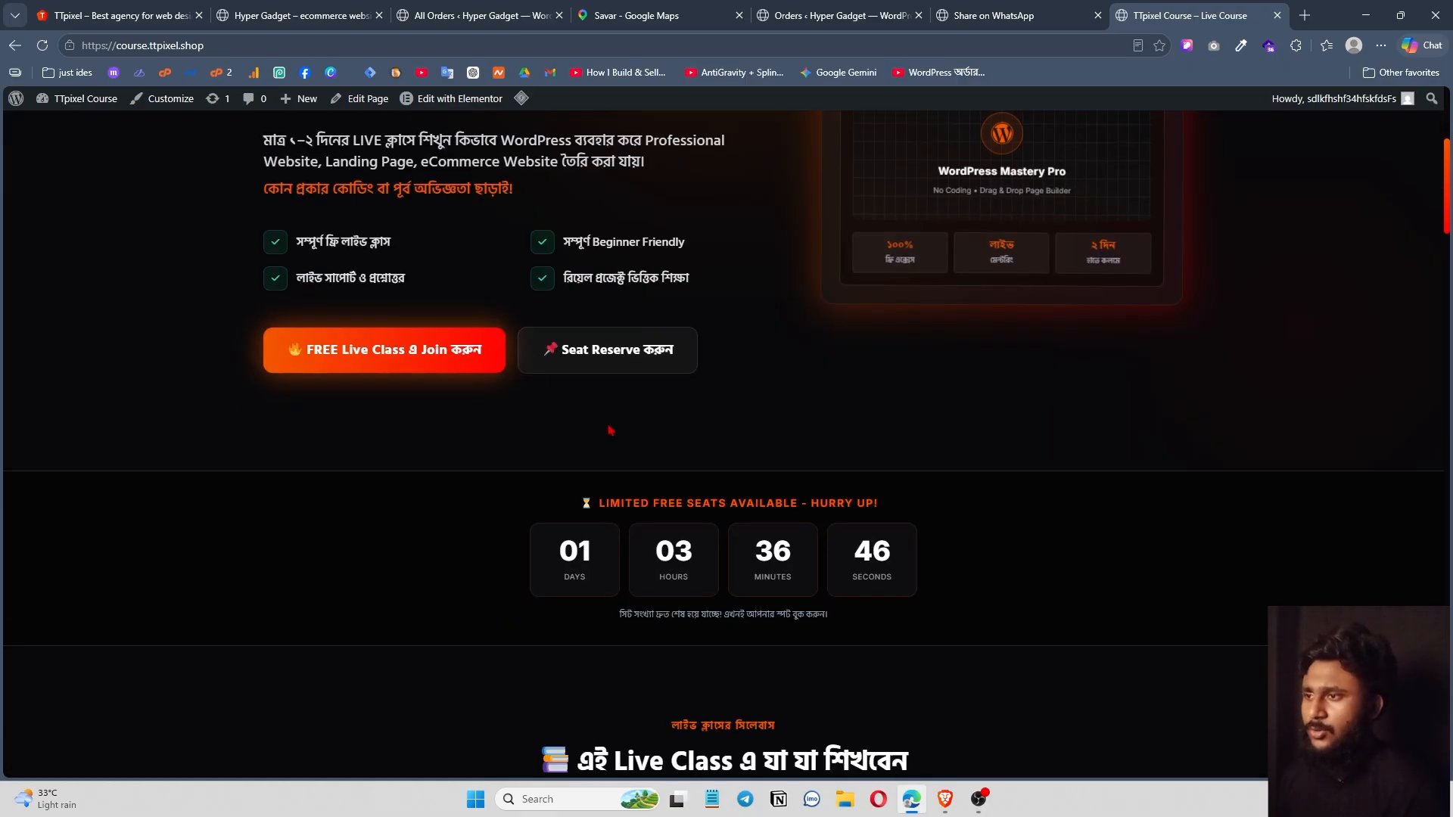
scroll(462, 523, "up", 4)
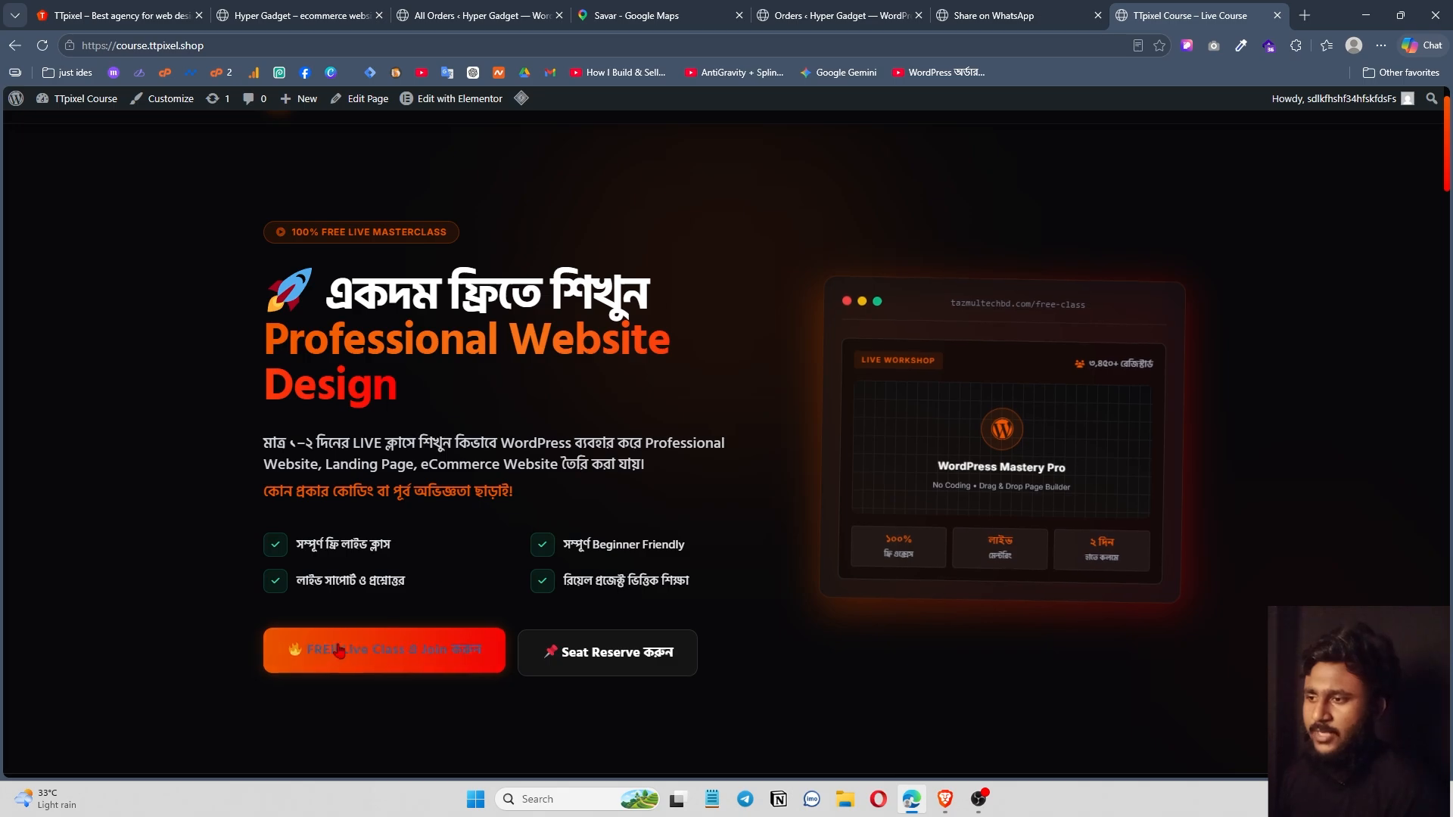
scroll(713, 278, "down", 15)
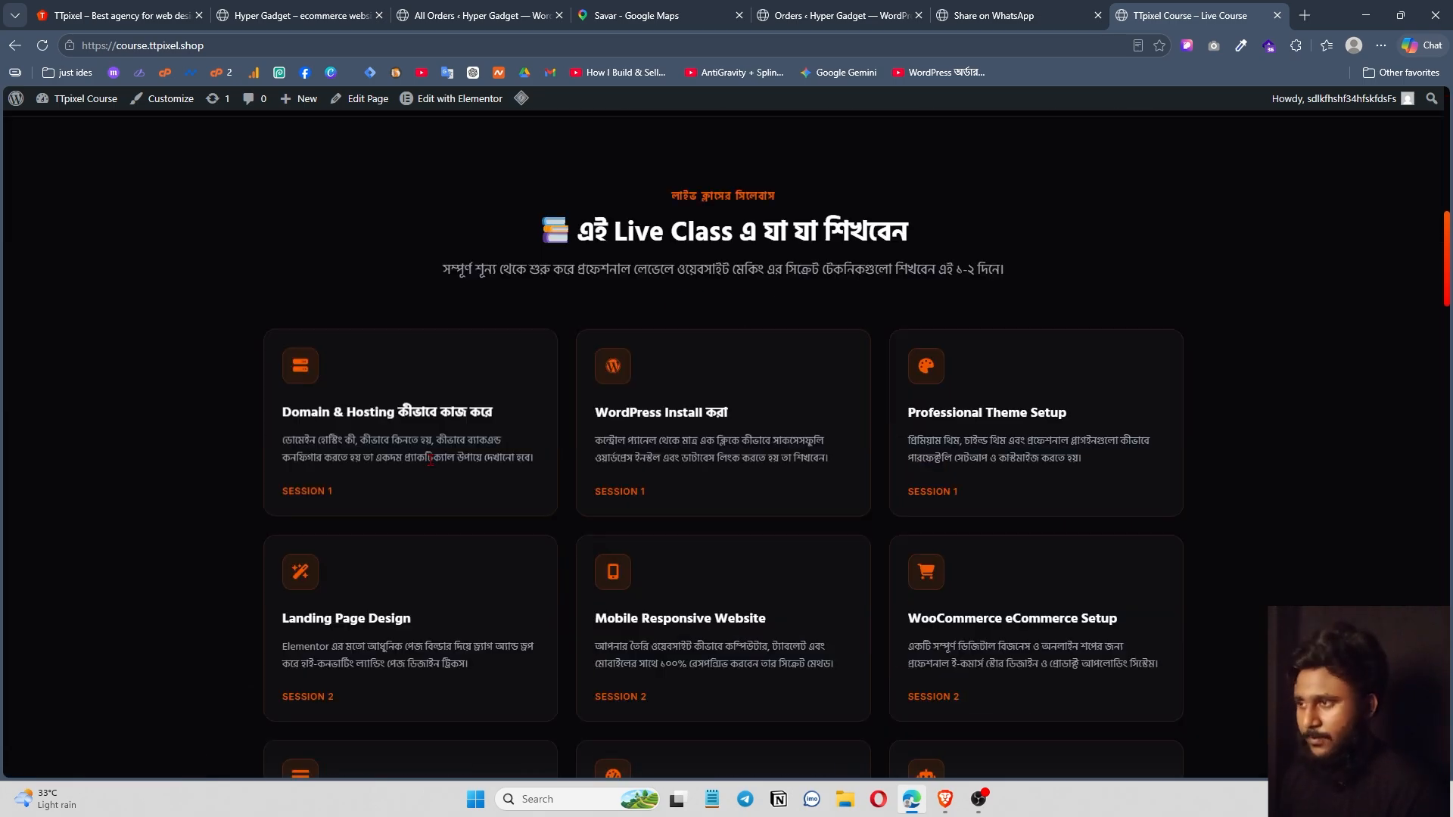
scroll(897, 448, "up", 4)
scroll(897, 449, "down", 10)
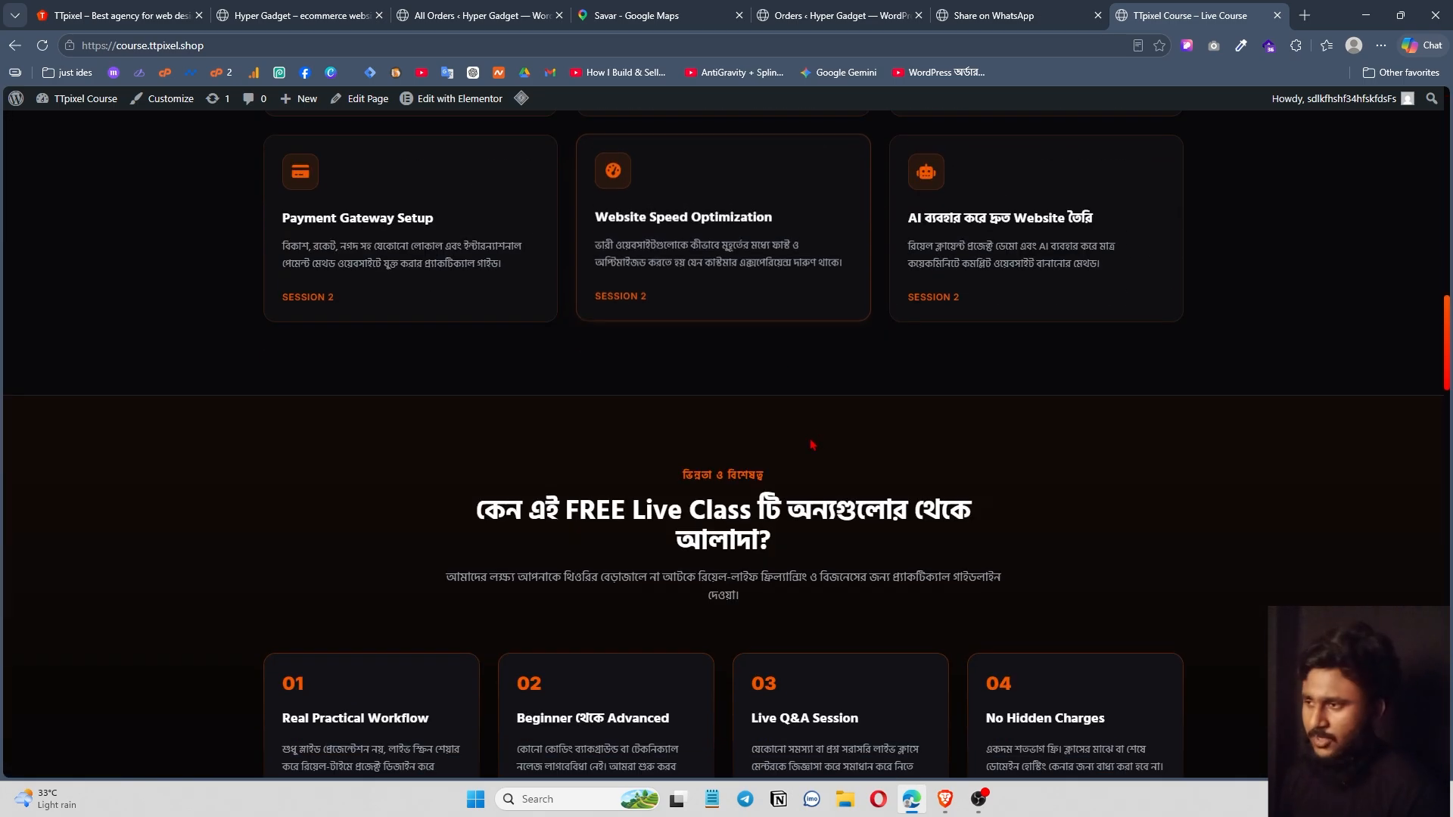
scroll(575, 426, "down", 5)
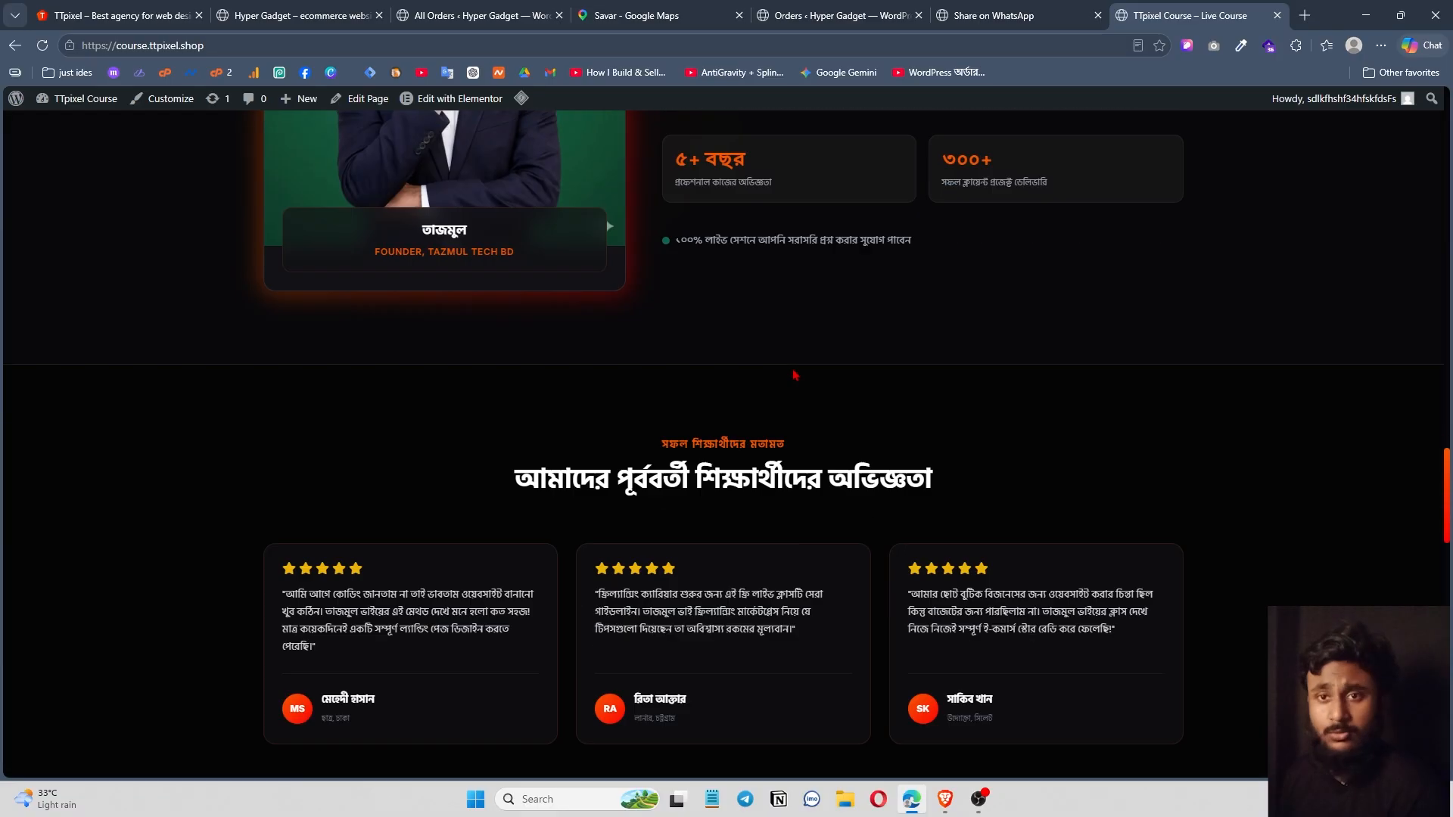
triple_click(526, 463)
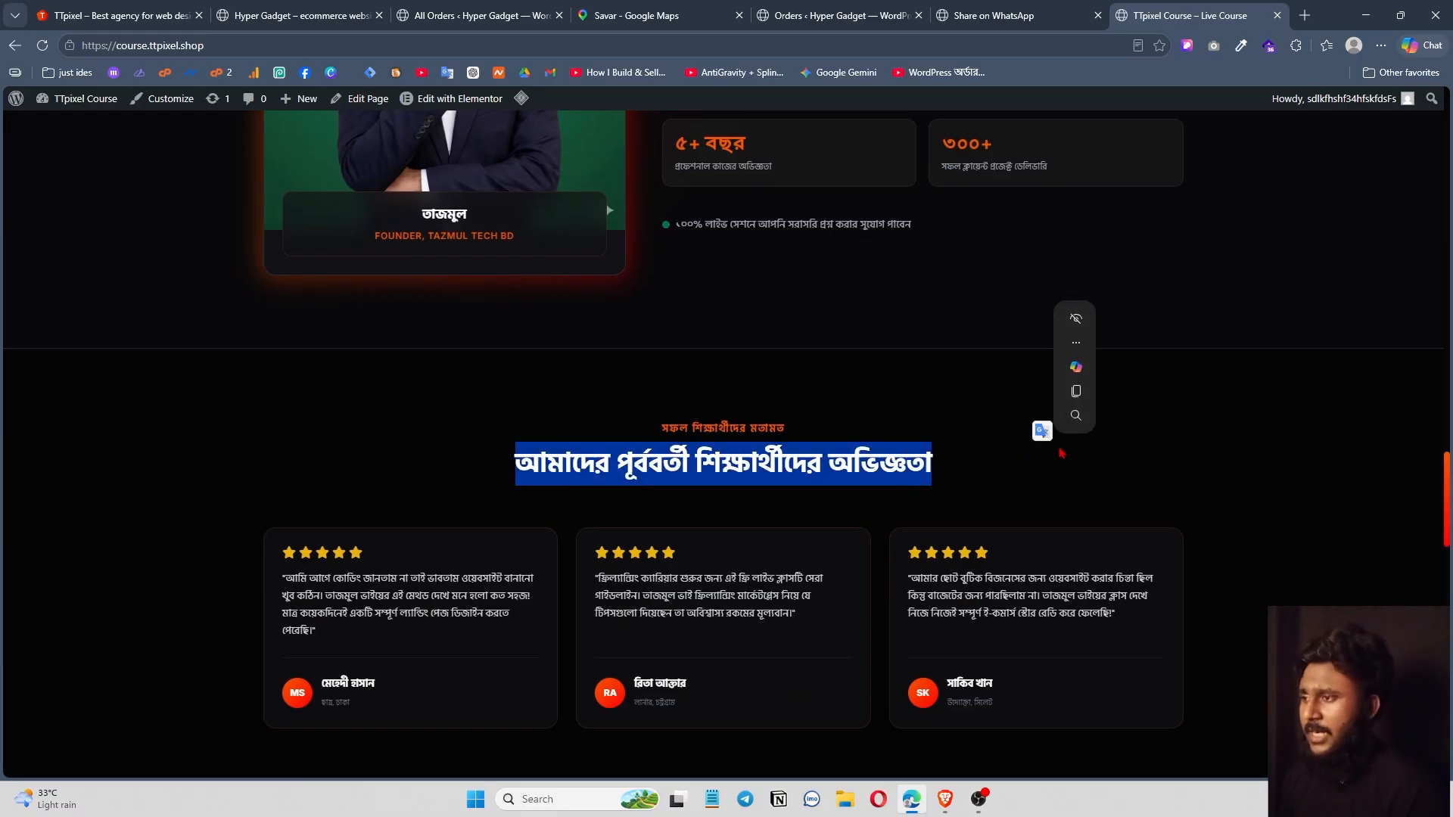
scroll(526, 463, "down", 8)
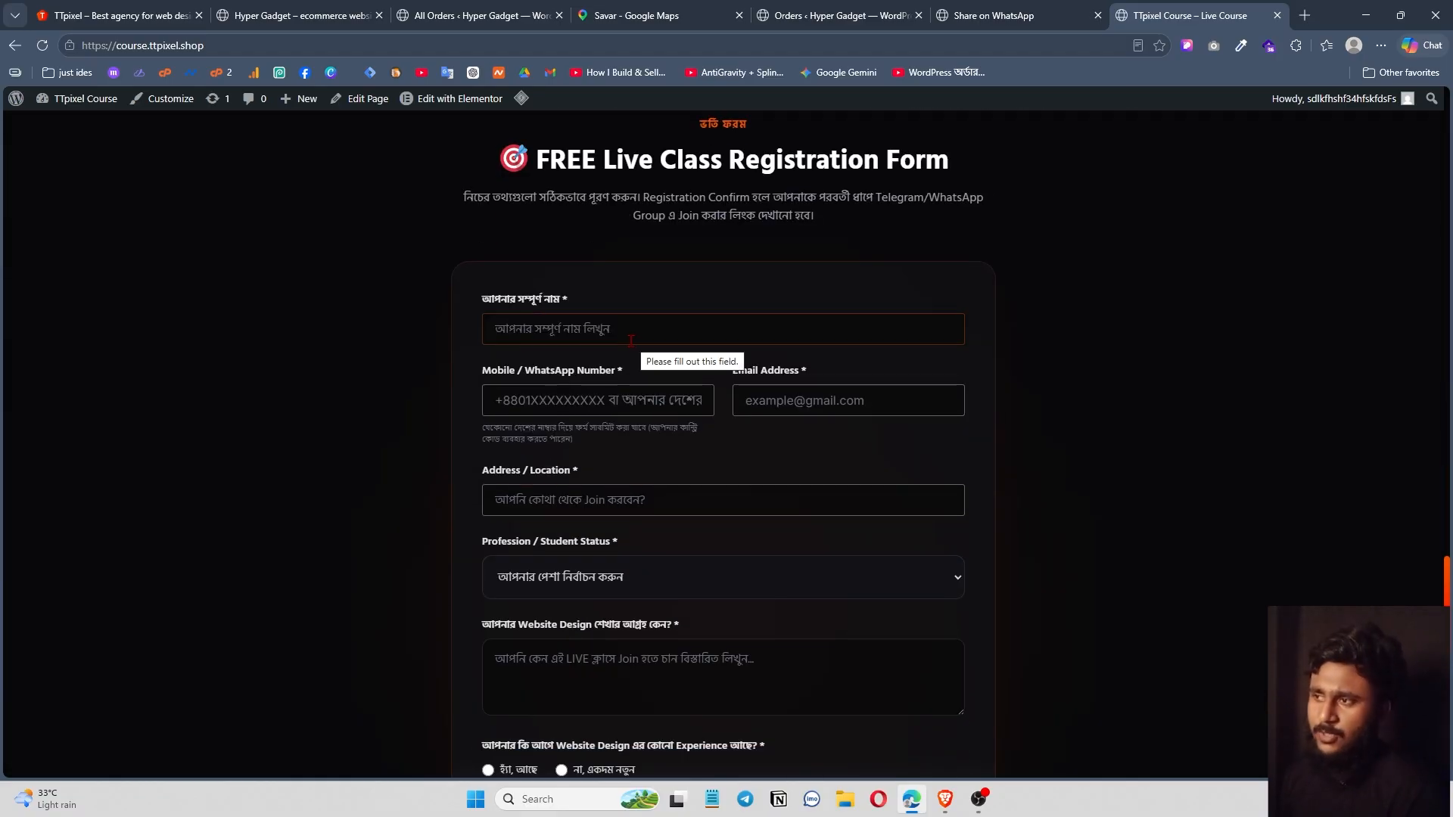
scroll(801, 395, "down", 5)
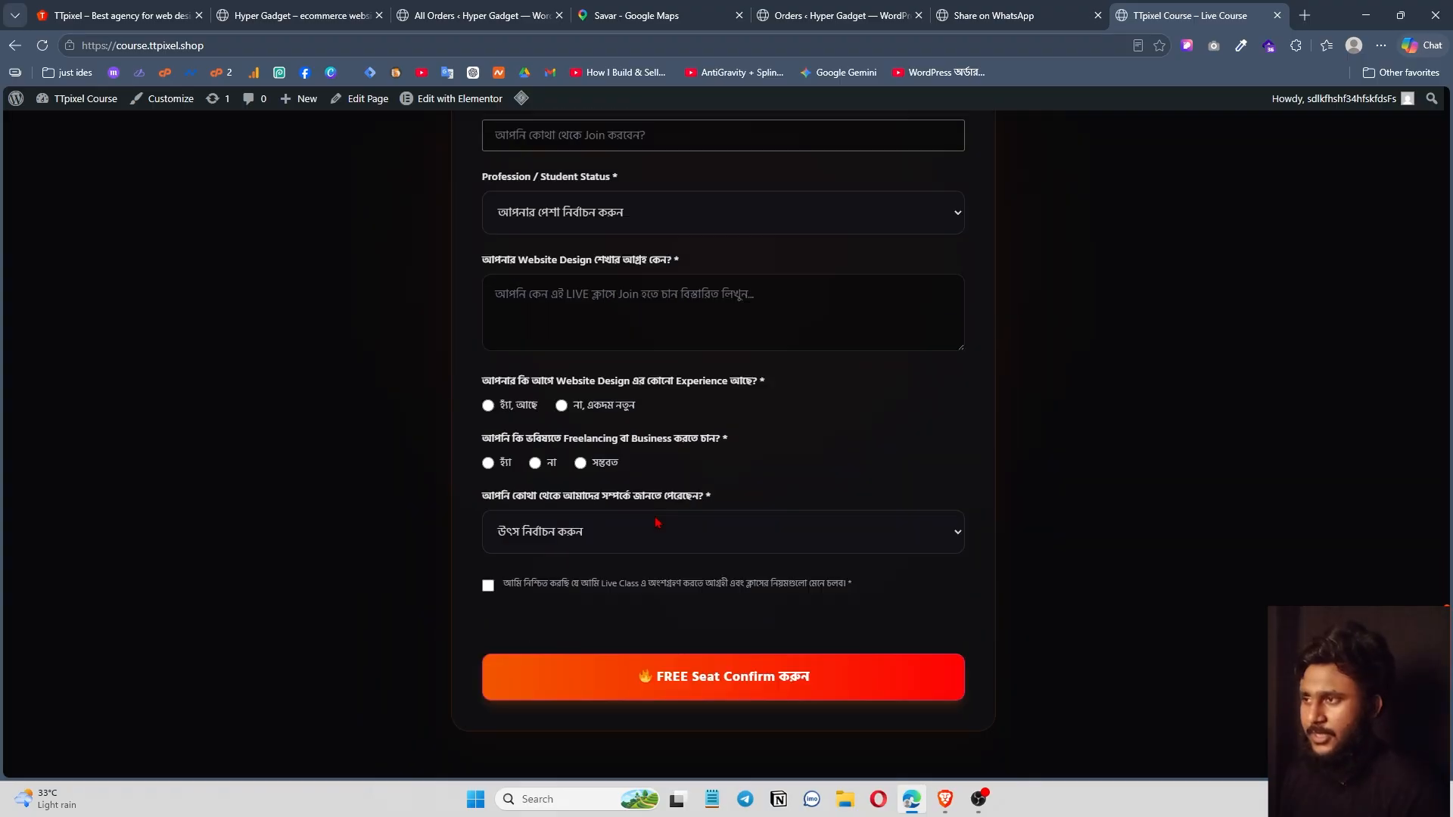
scroll(820, 436, "up", 3)
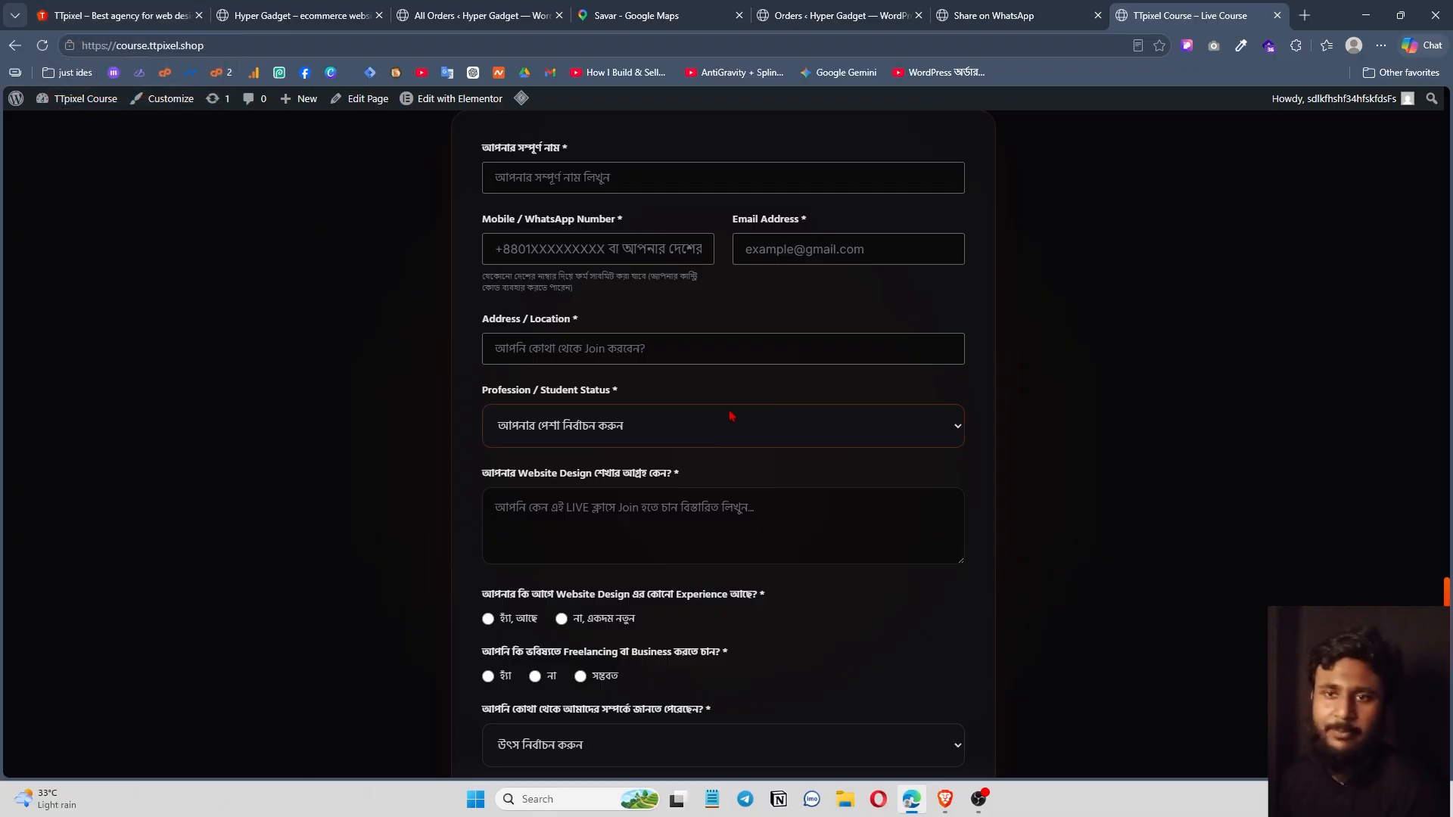
scroll(716, 392, "down", 15)
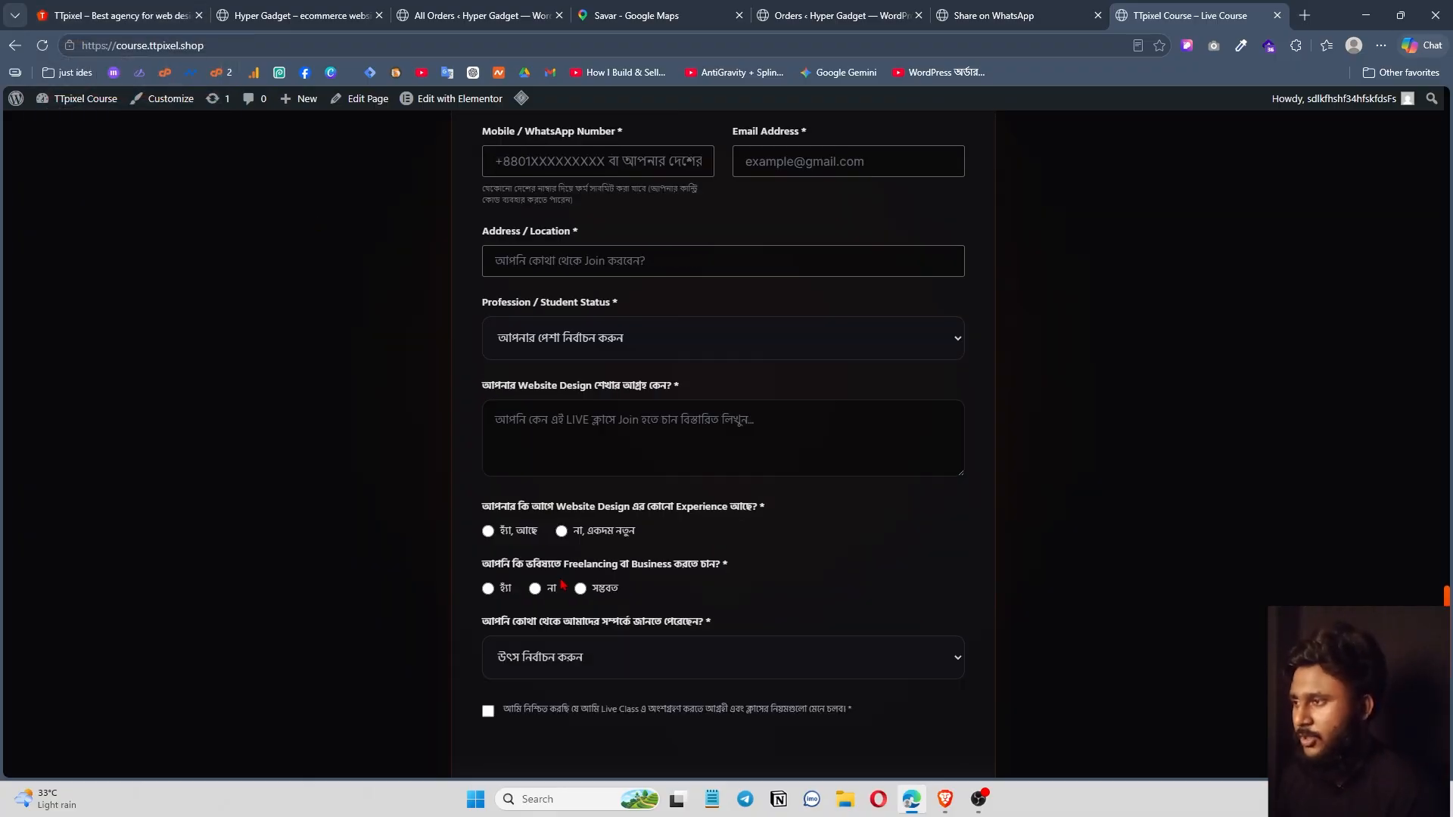
Glance at the Hyper Gadget and TTPixel Course tabs, then show the TTPixel shop homepage from the top.
key("Home")
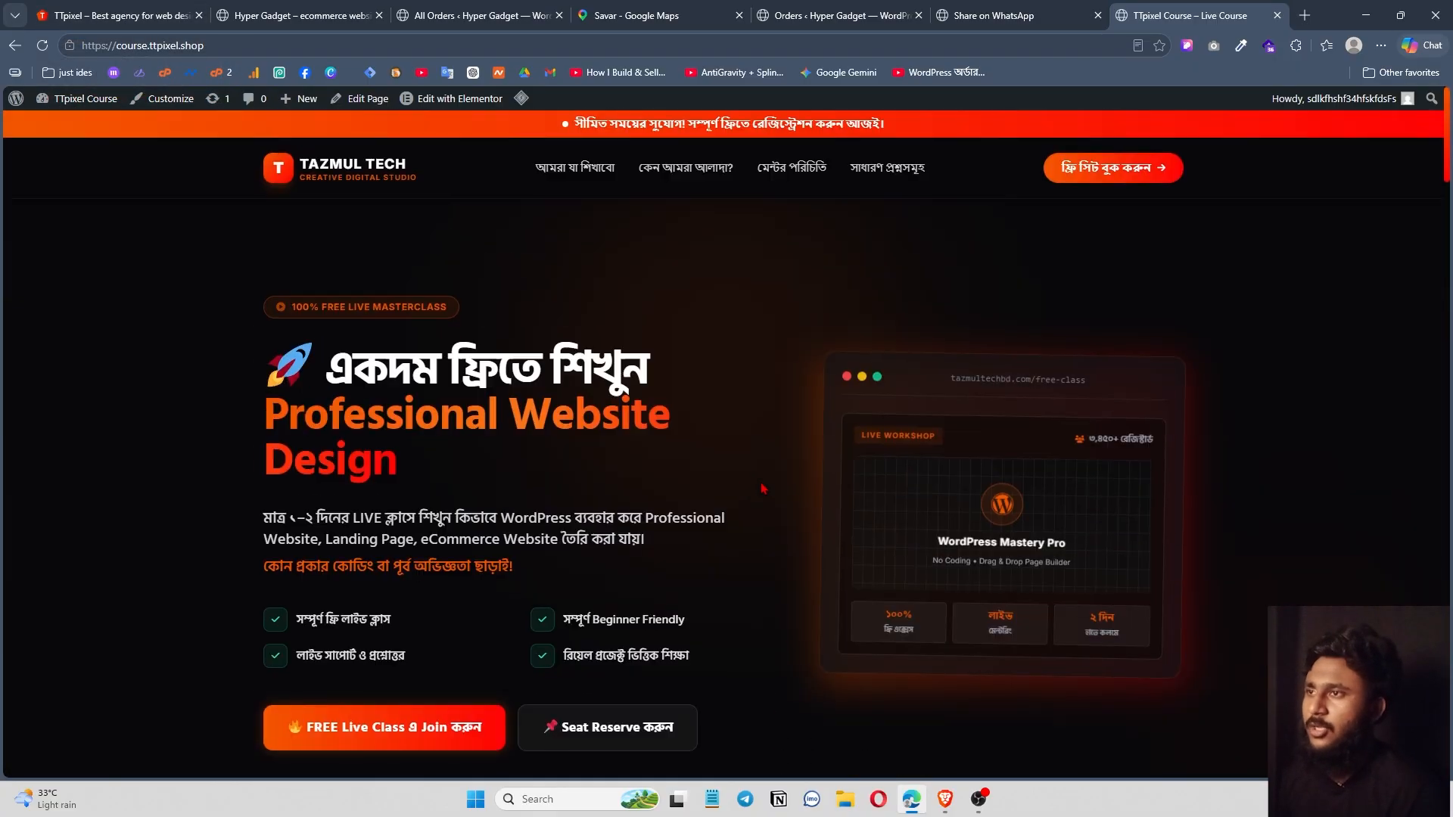
key("ctrl+2")
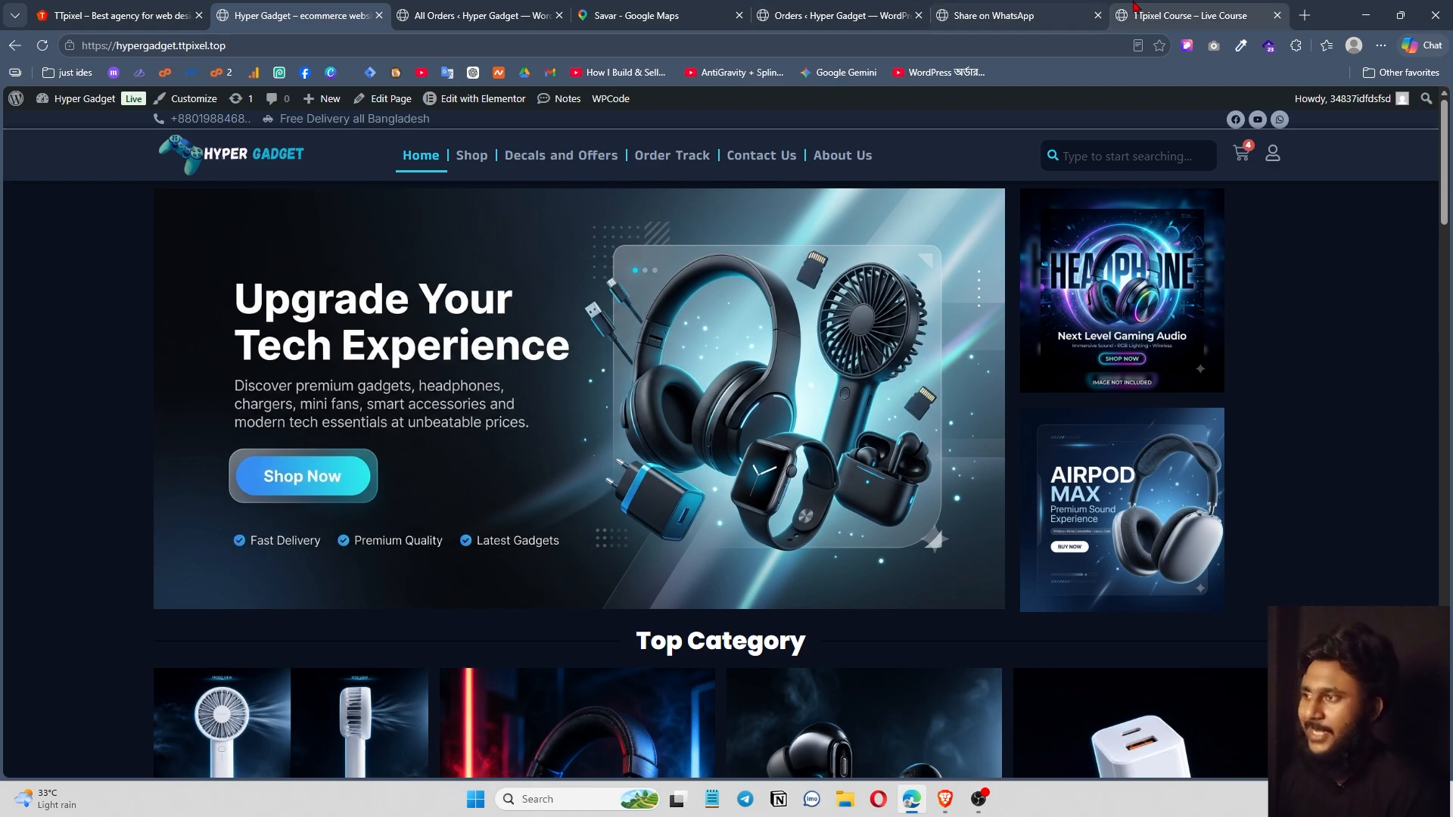
left_click(1151, 14)
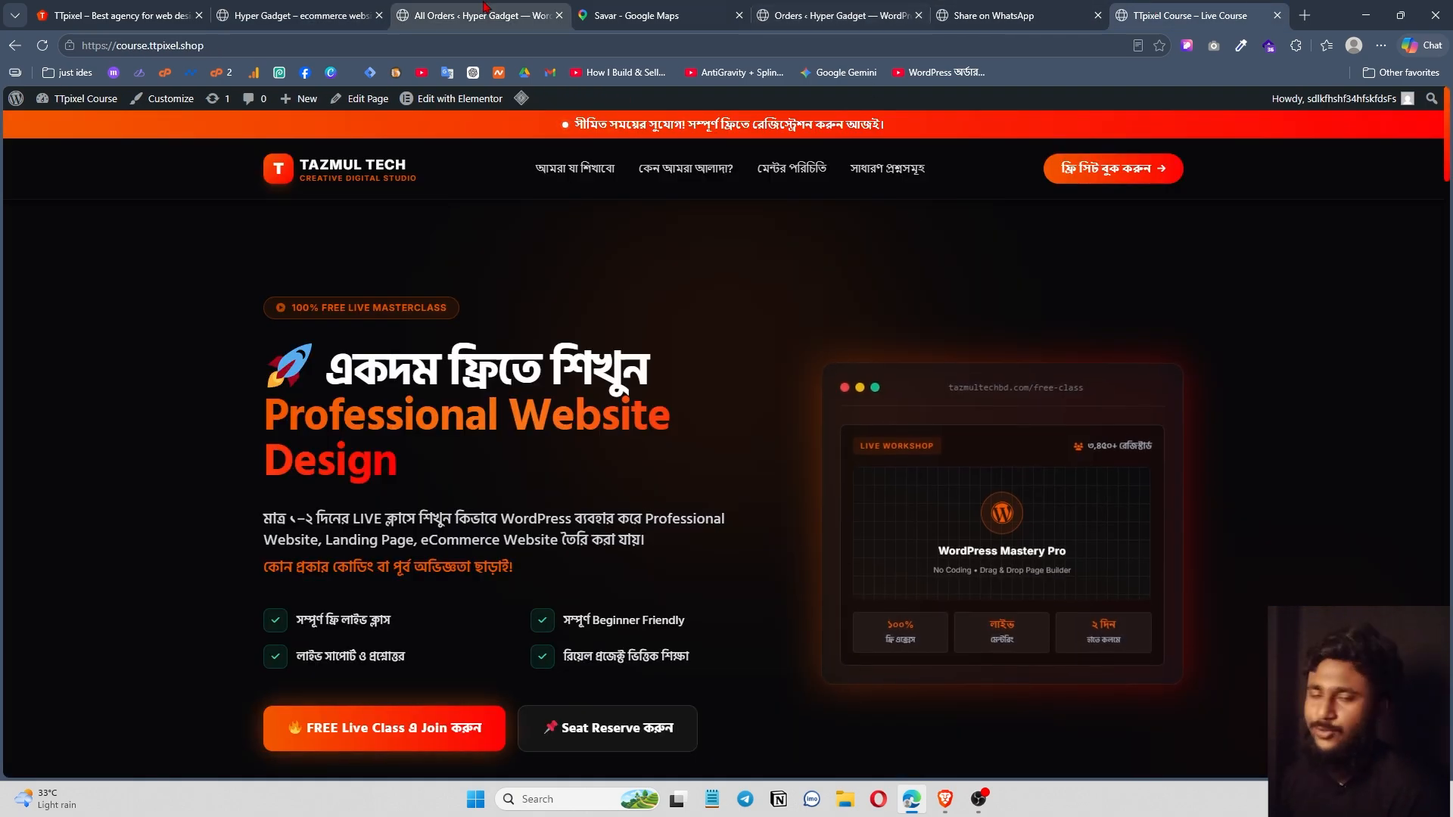
left_click(114, 15)
scroll(621, 509, "down", 4)
key("Home")
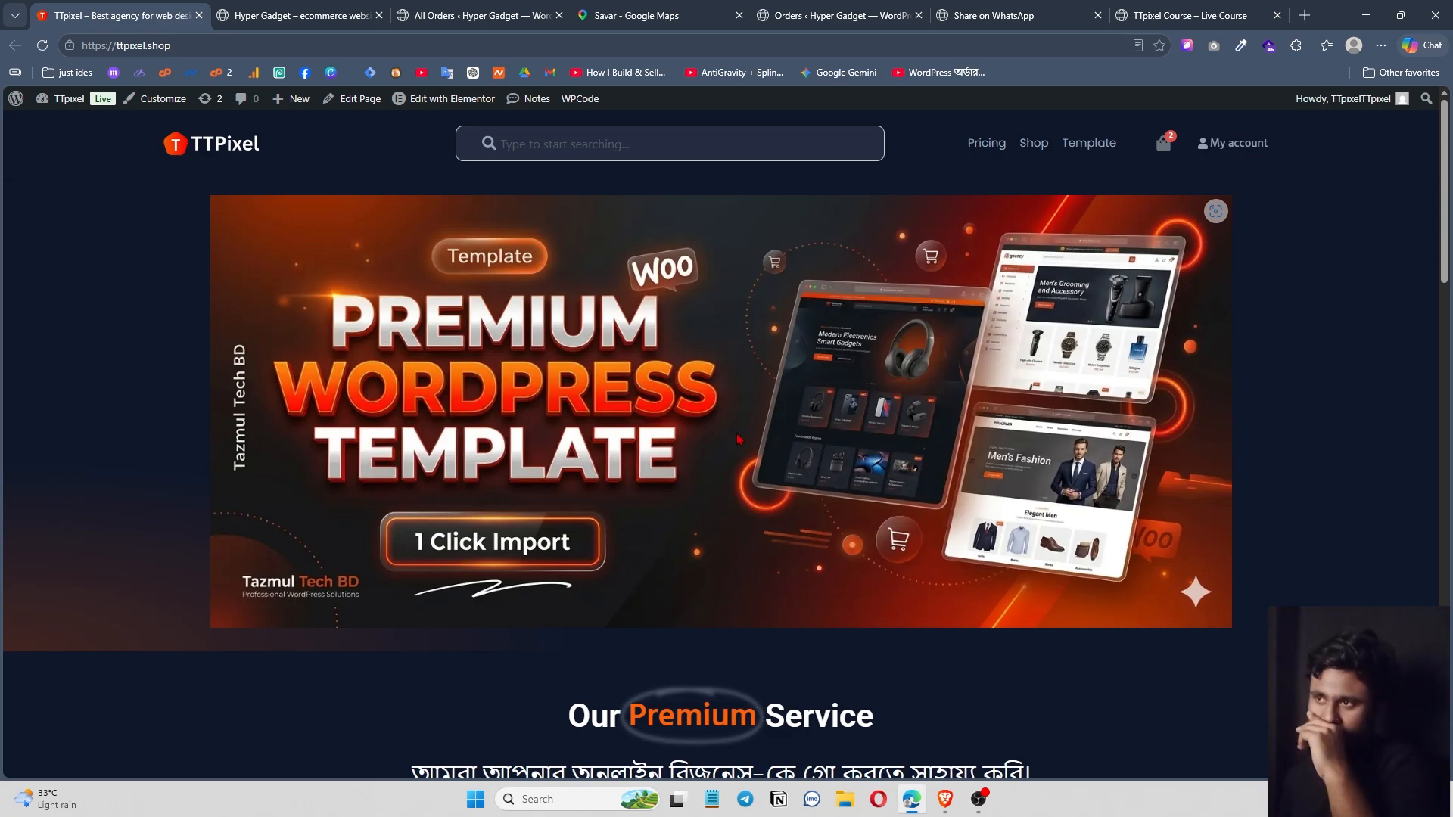
scroll(492, 476, "down", 10)
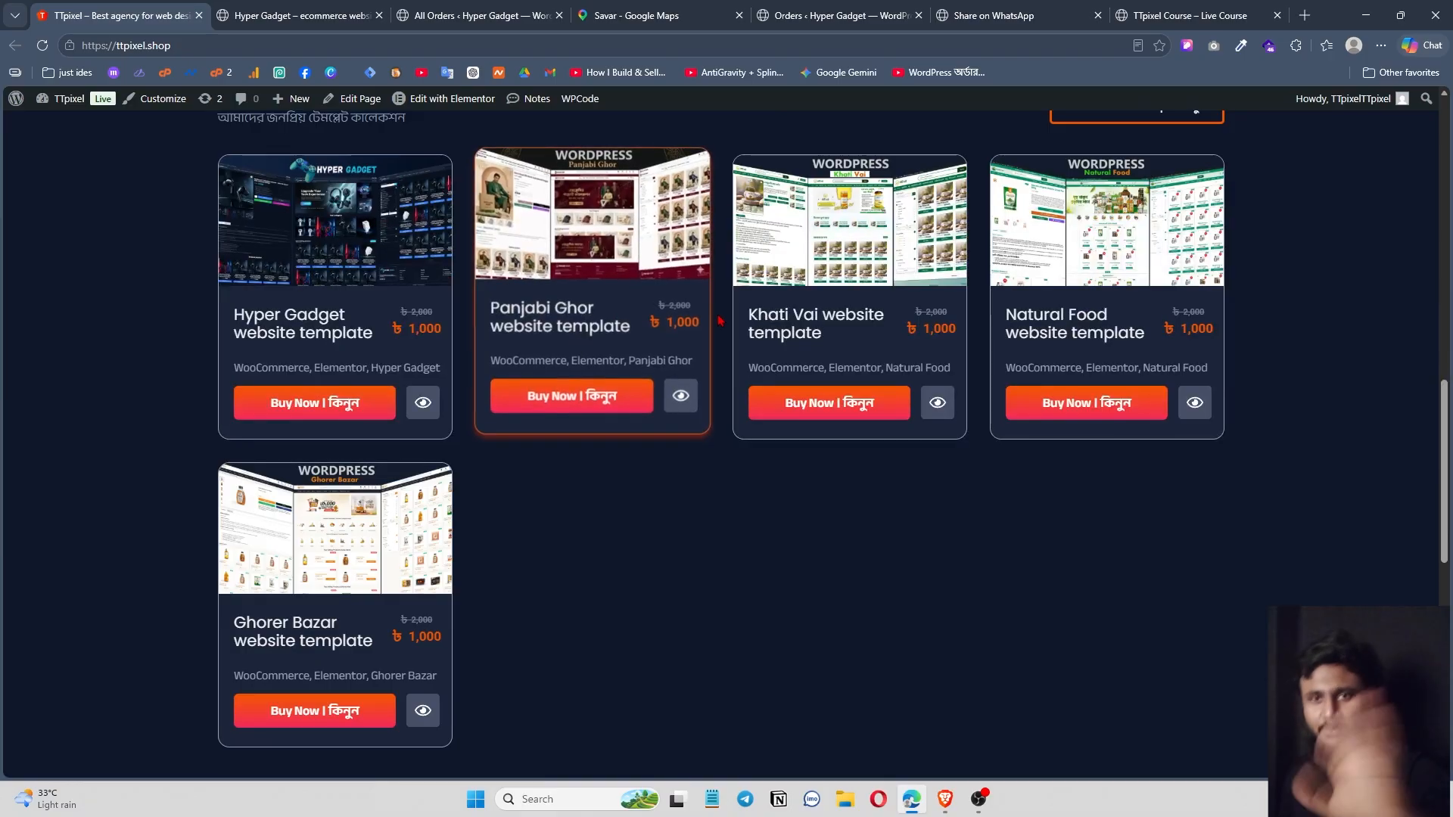
scroll(793, 652, "down", 7)
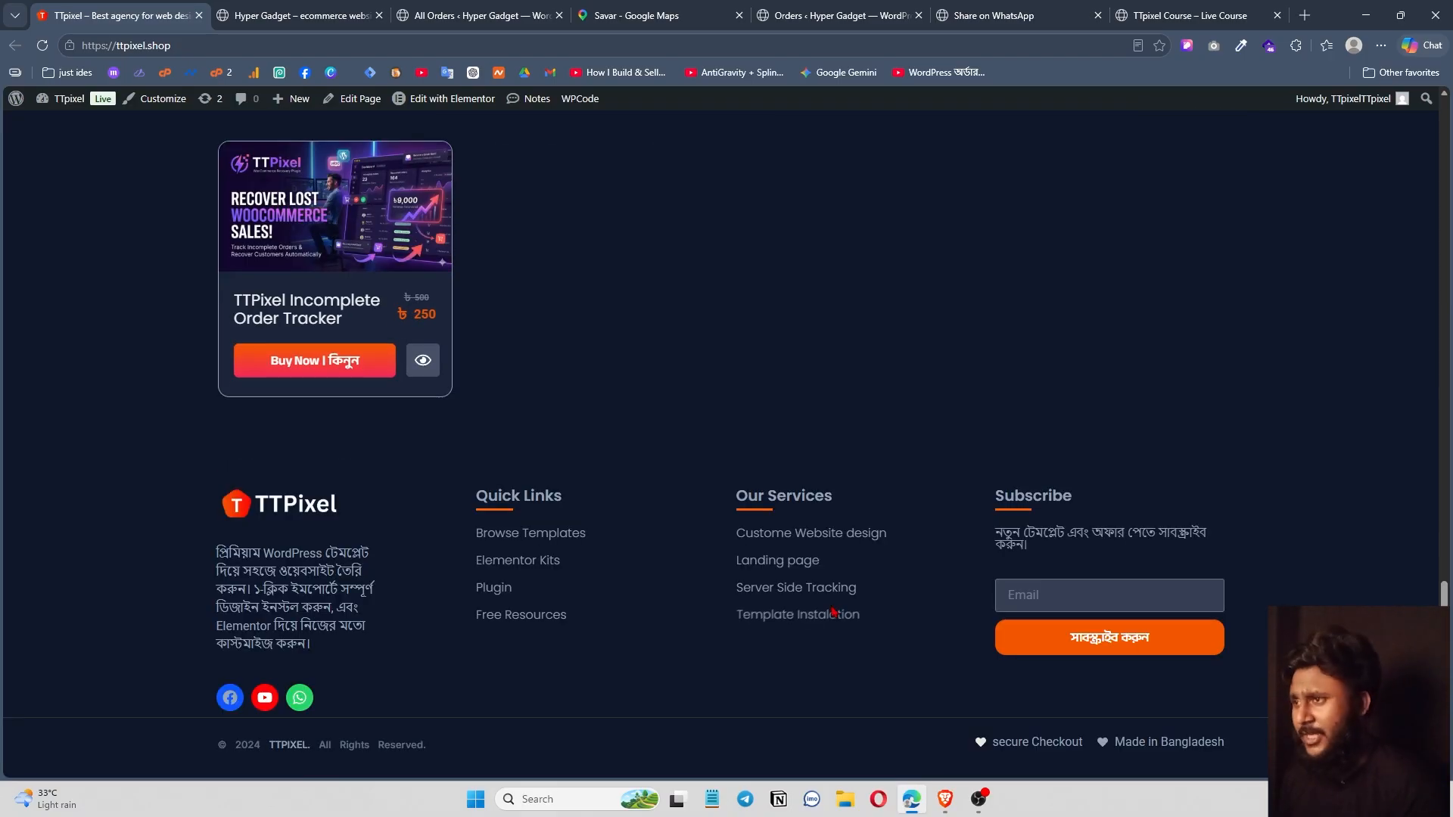
scroll(794, 652, "up", 15)
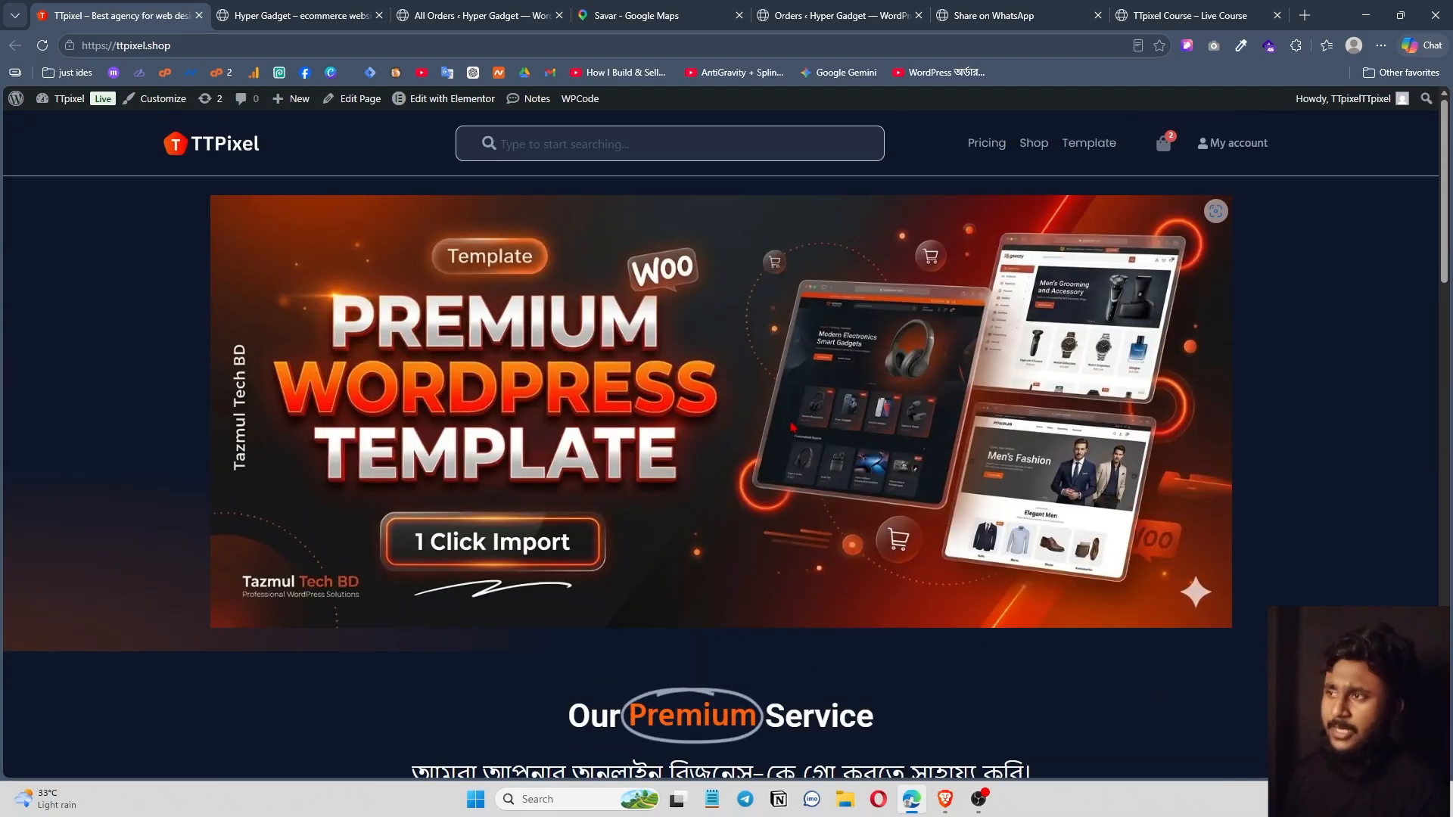